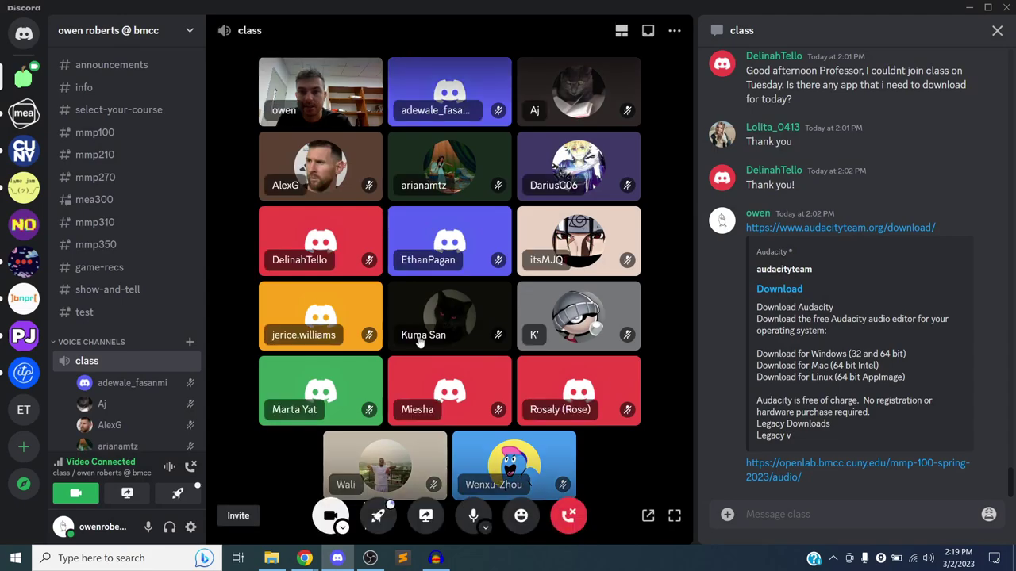
Step: Share the recording_1 application window with the class voice channel at 720 resolution and 30 frames per second
click(432, 524)
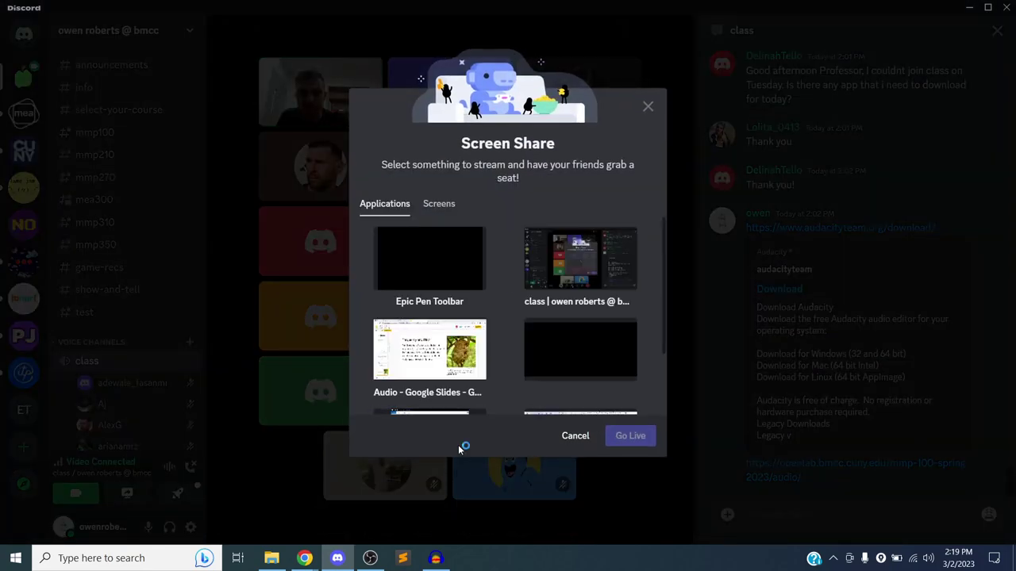
click(471, 230)
scroll(454, 273, down, 2)
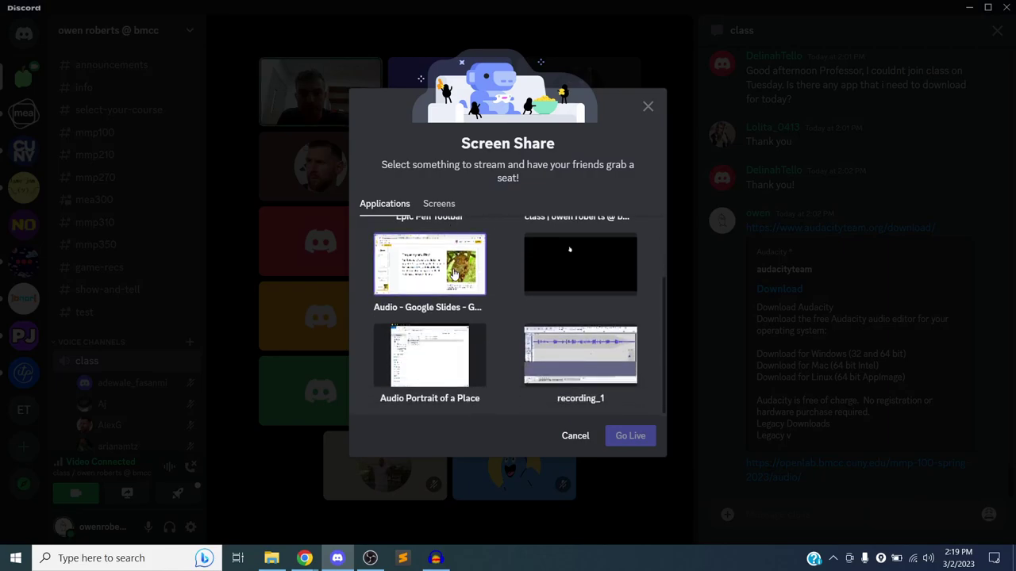
click(528, 349)
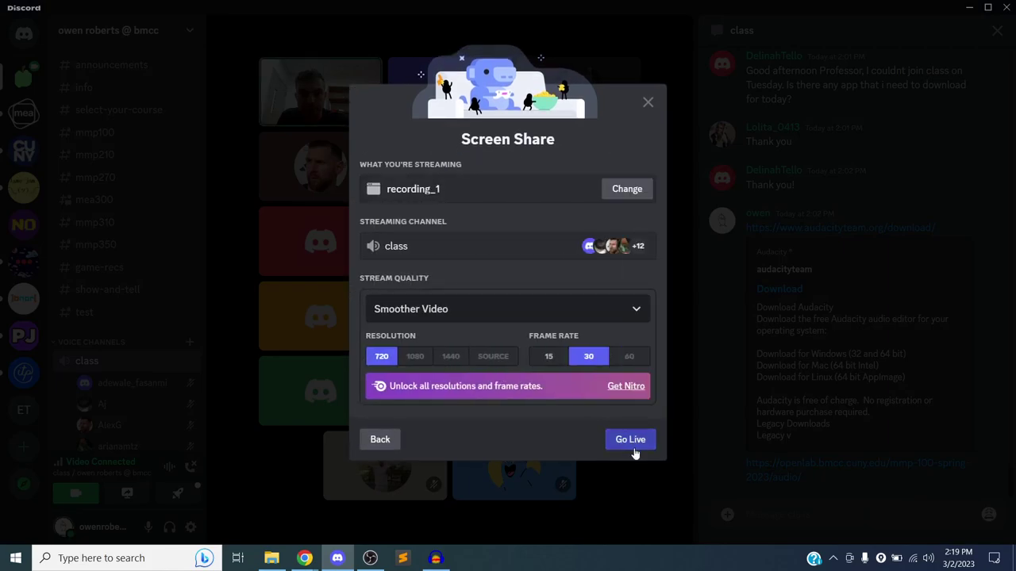
click(631, 445)
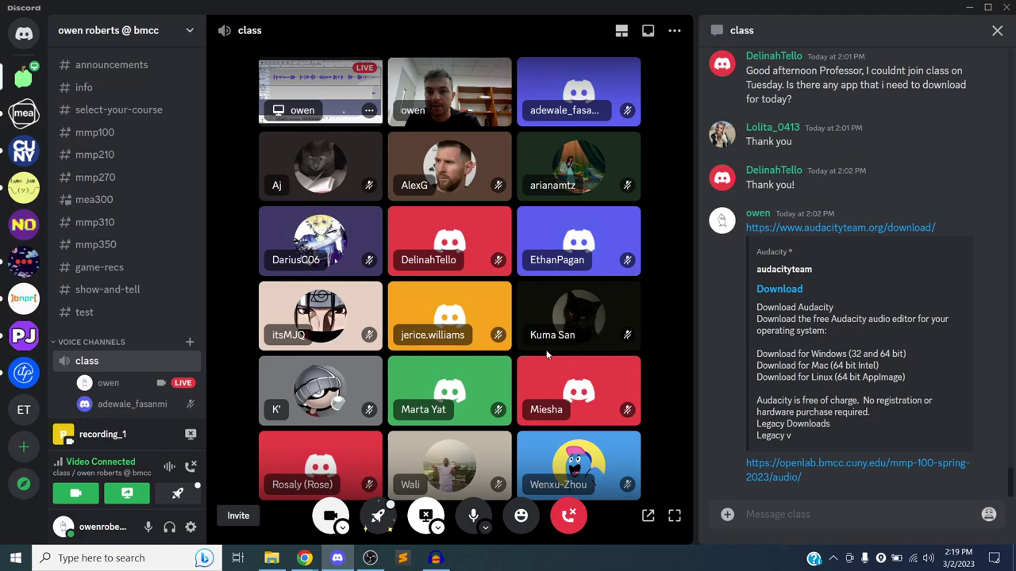
Step: Switch to Audacity, then mute the Audio 1 and Borough of tracks and shrink both to minimum height
click(435, 558)
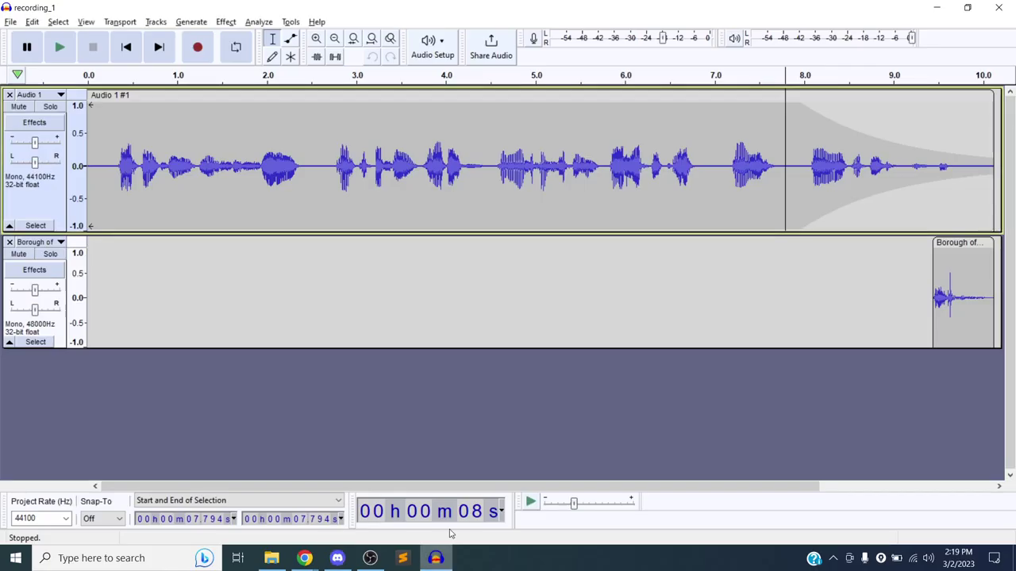
drag(144, 347, 111, 119)
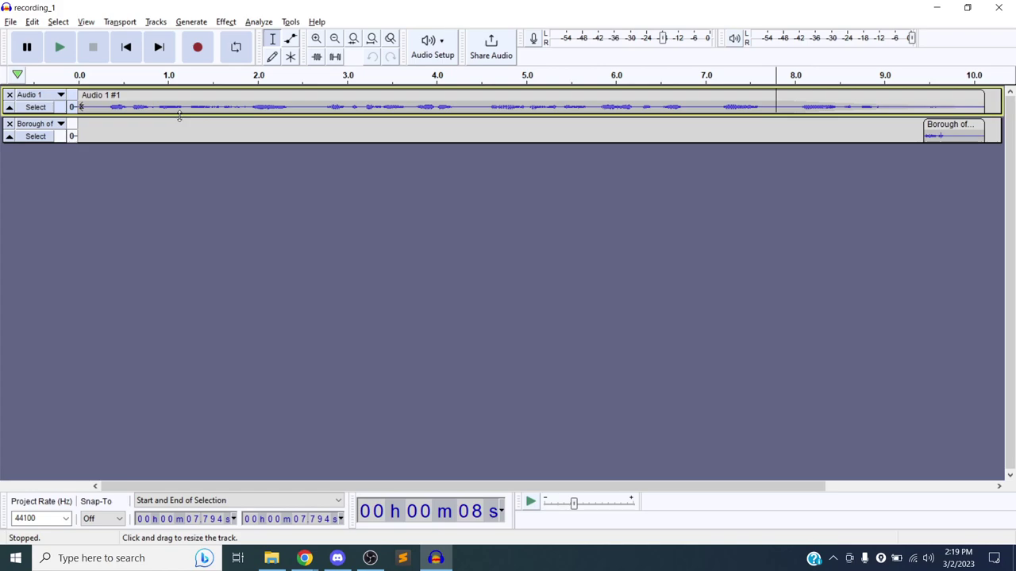
drag(179, 116, 170, 169)
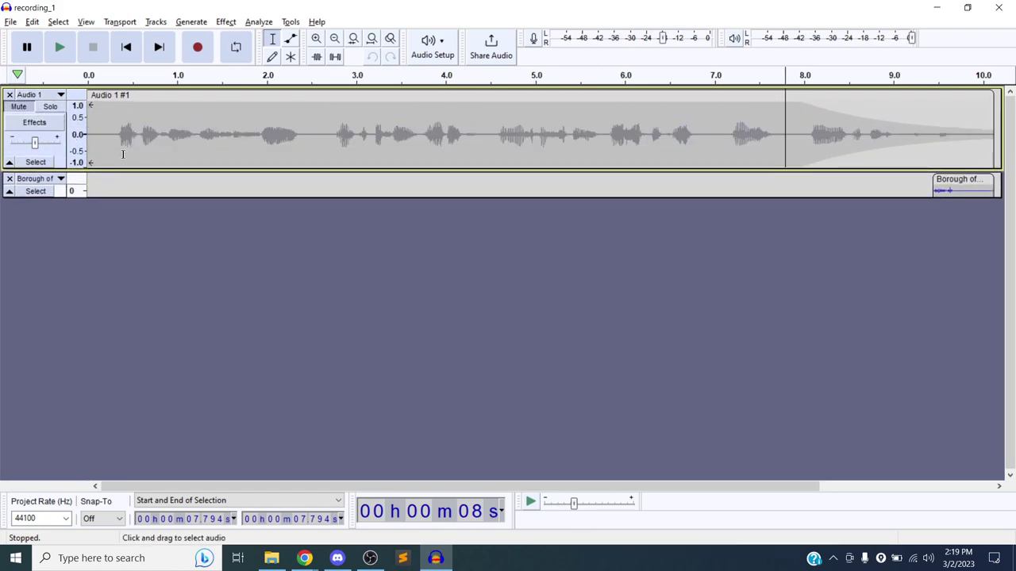
drag(145, 196, 169, 115)
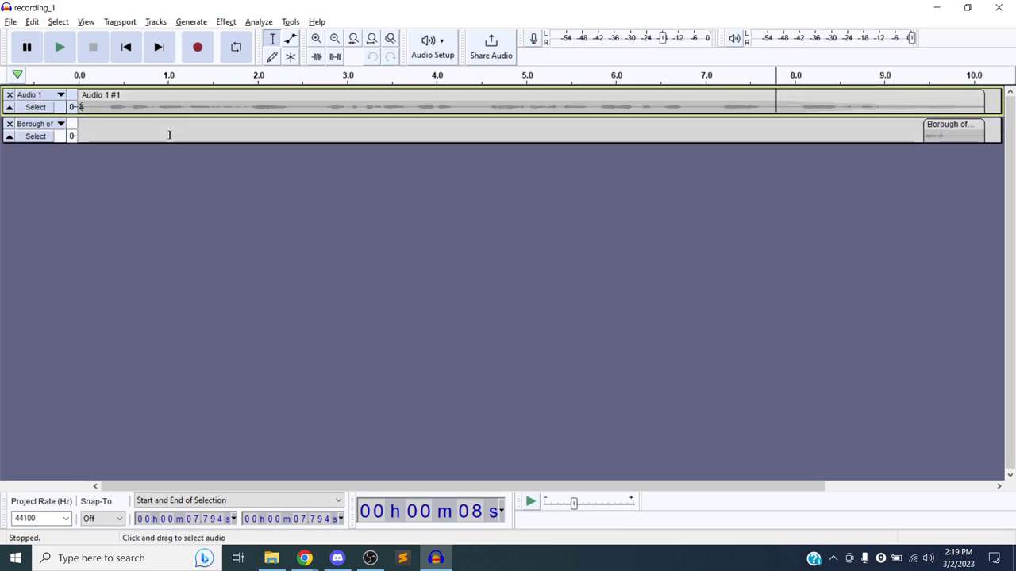
key(alt+Tab)
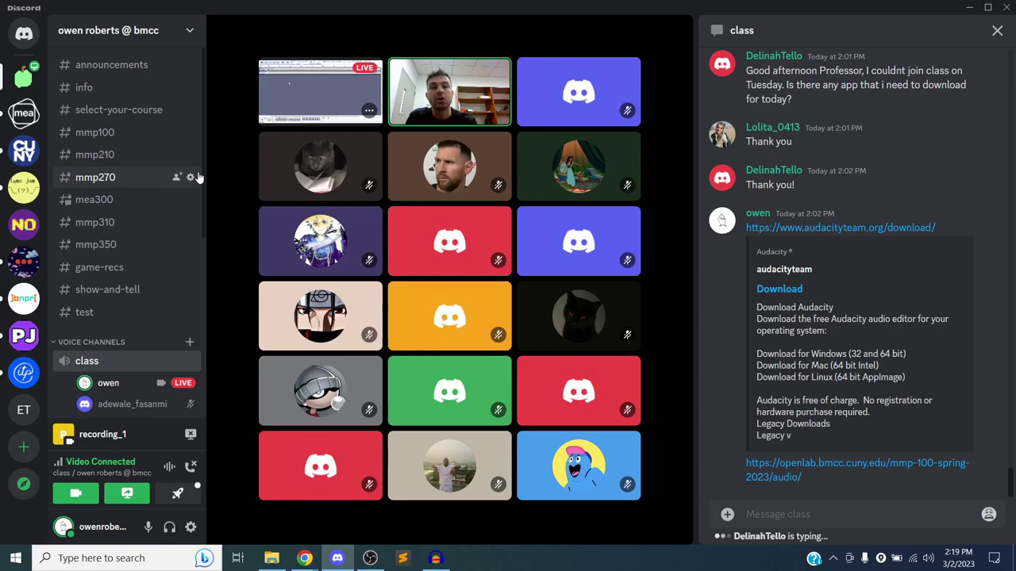
key(alt+Tab)
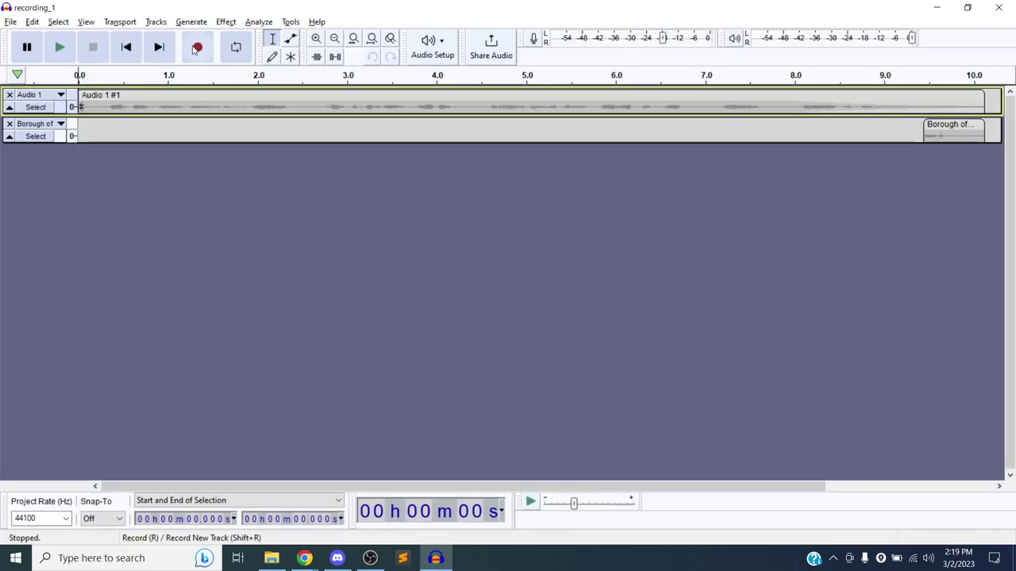
click(185, 23)
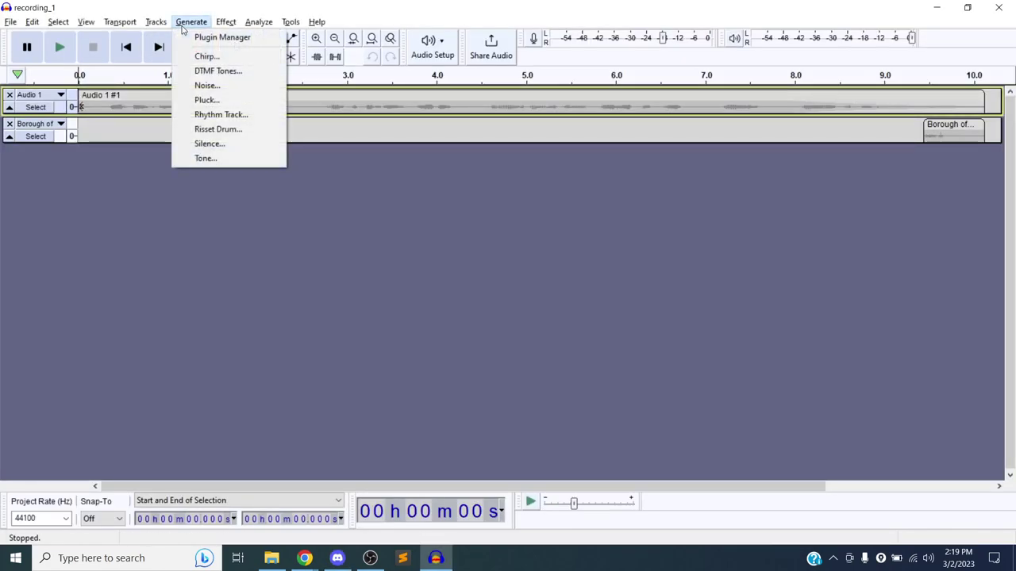
click(225, 145)
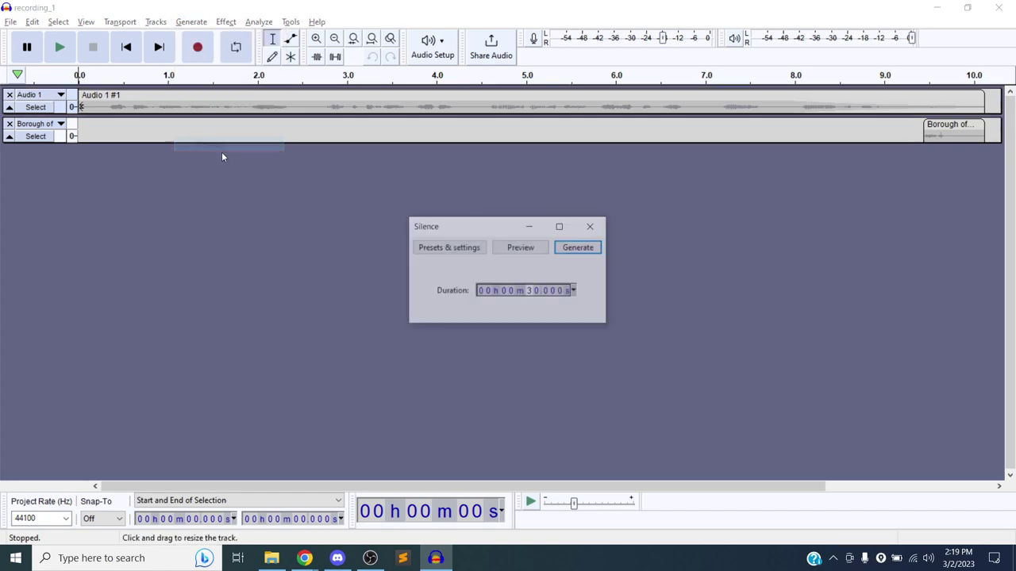
click(599, 228)
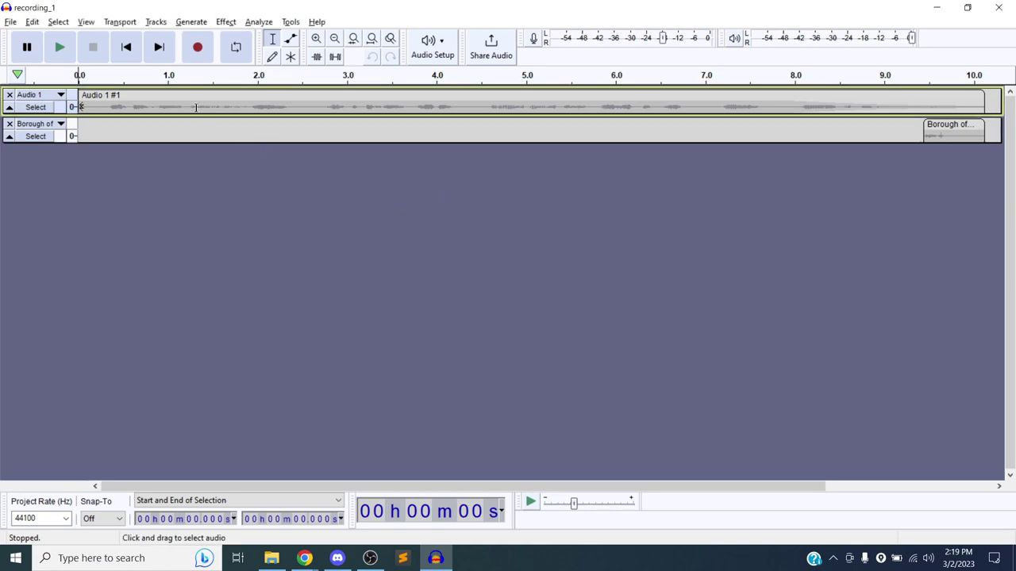
Step: Try generating a 1-second, 440 Hz sine tone with amplitude 0.8 at the start of Audio 1, and undo it
click(189, 21)
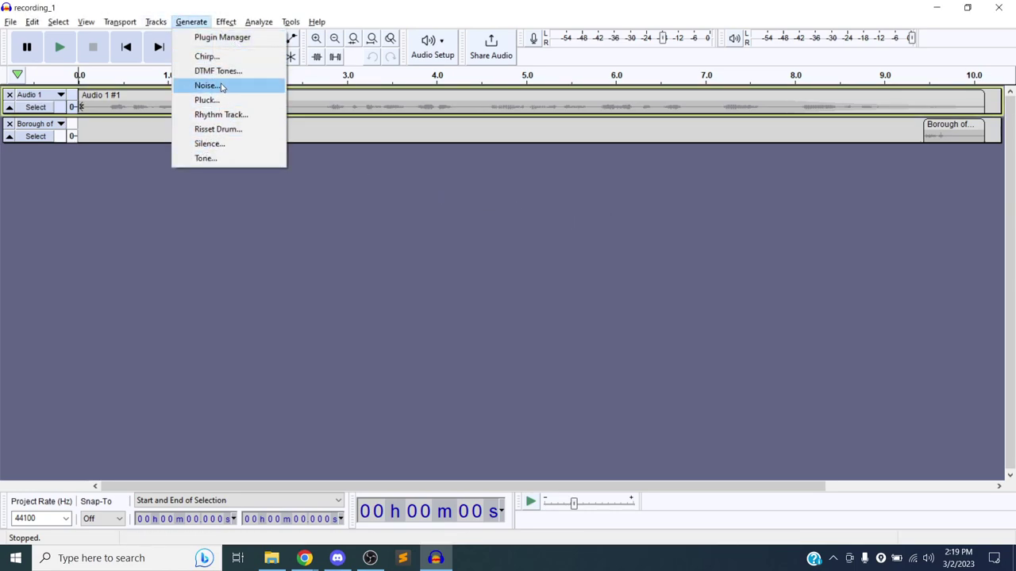
click(231, 157)
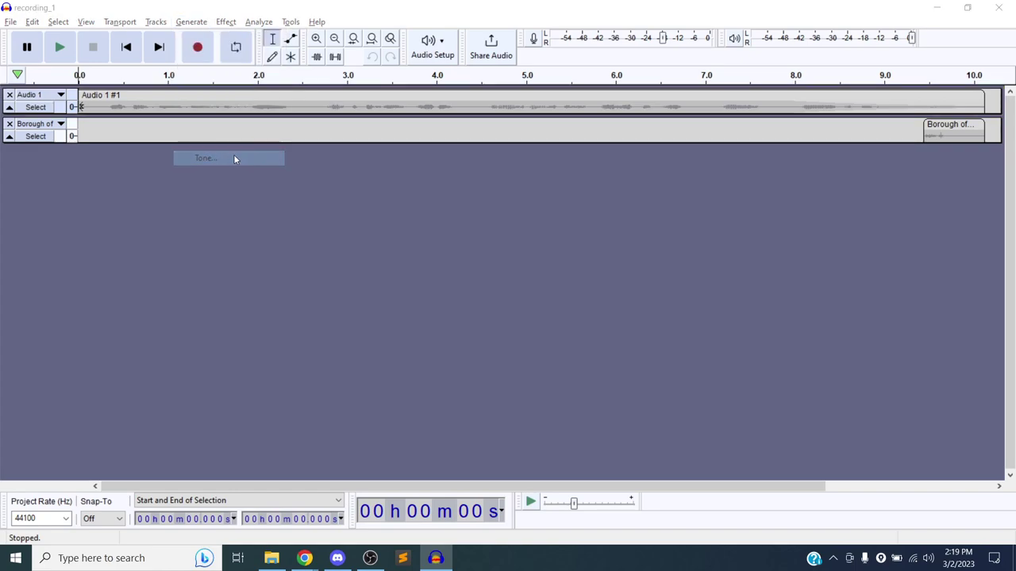
drag(488, 215, 384, 207)
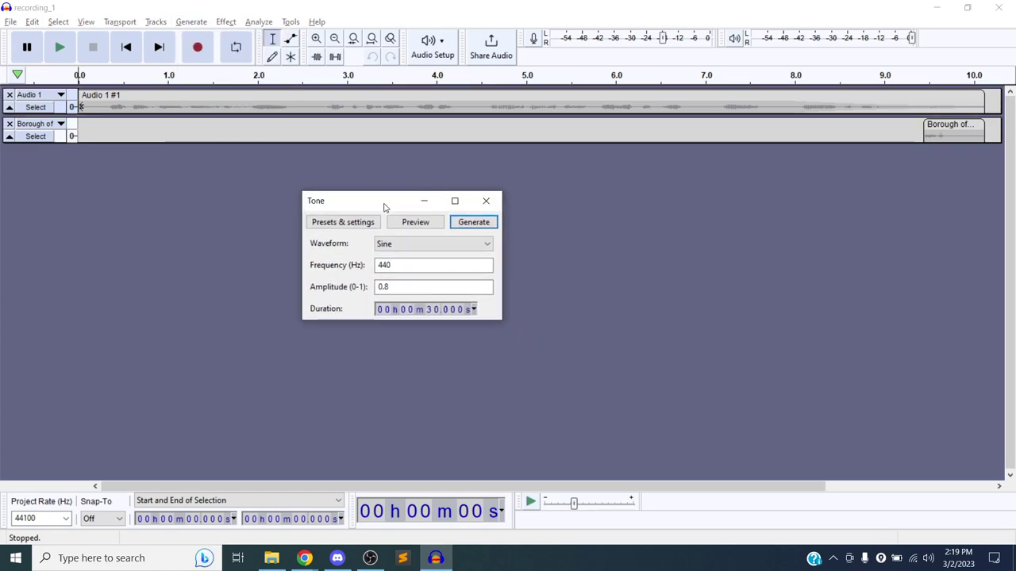
click(428, 240)
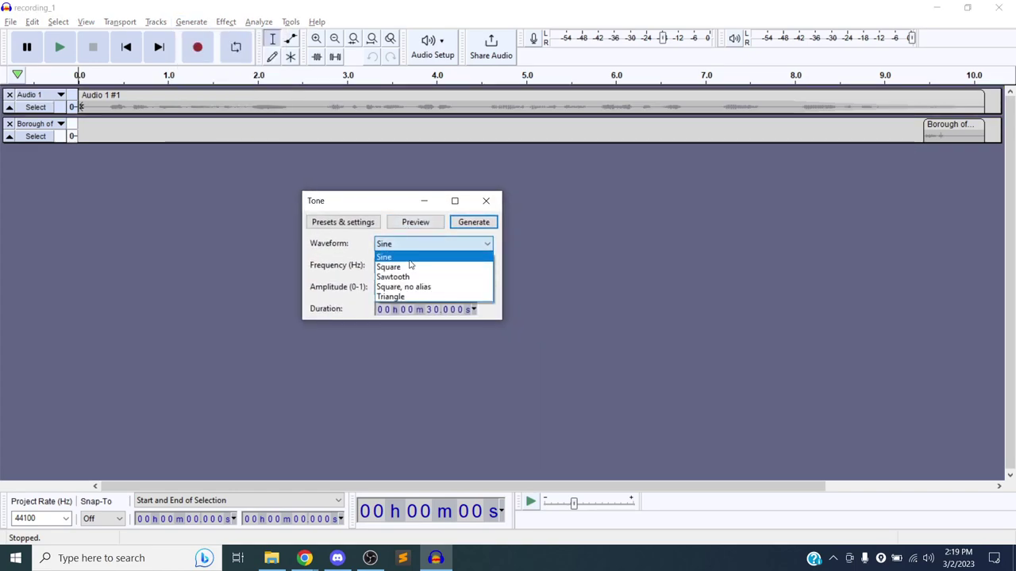
click(412, 254)
click(411, 263)
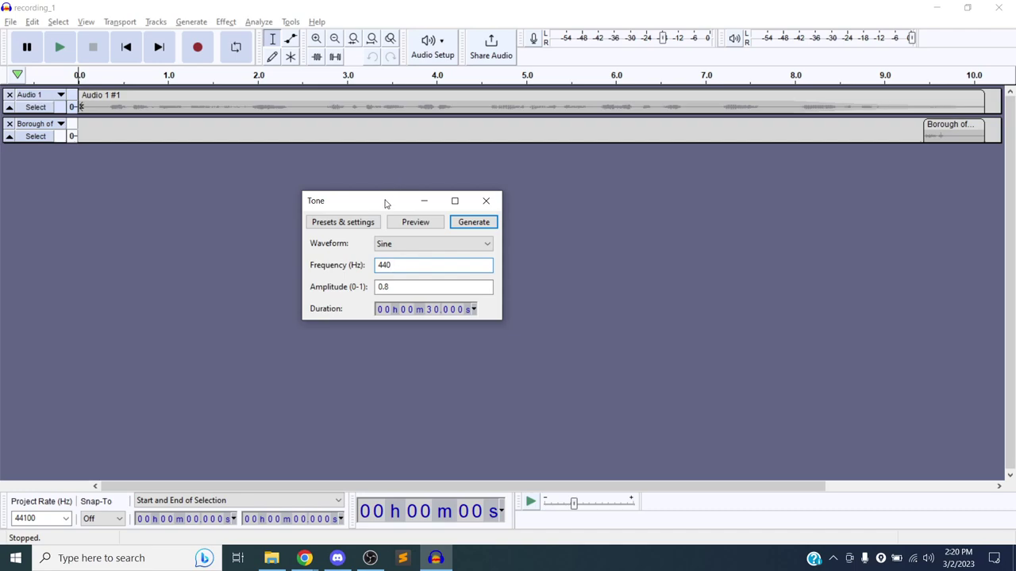
drag(385, 204, 384, 189)
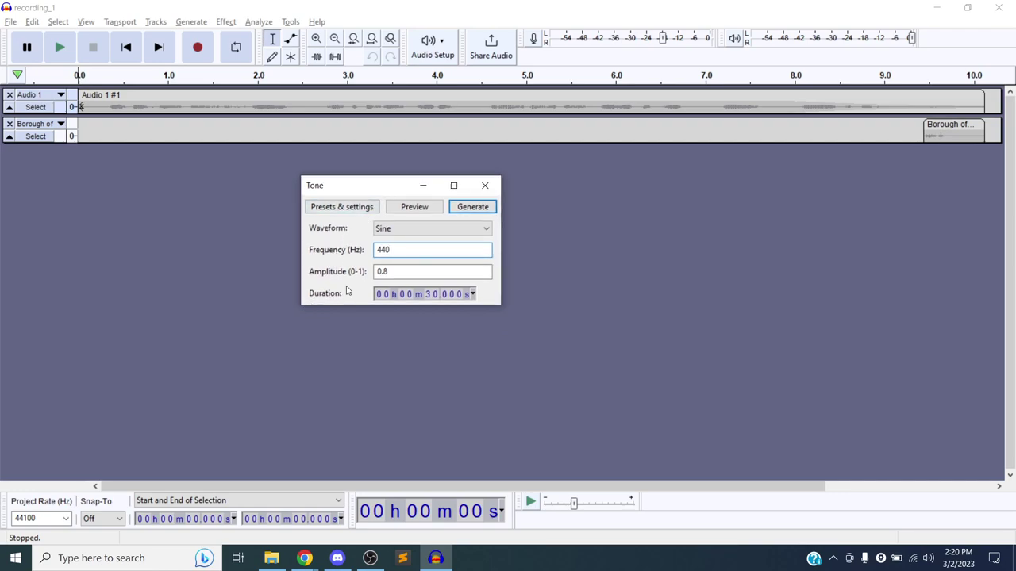
click(433, 295)
click(471, 208)
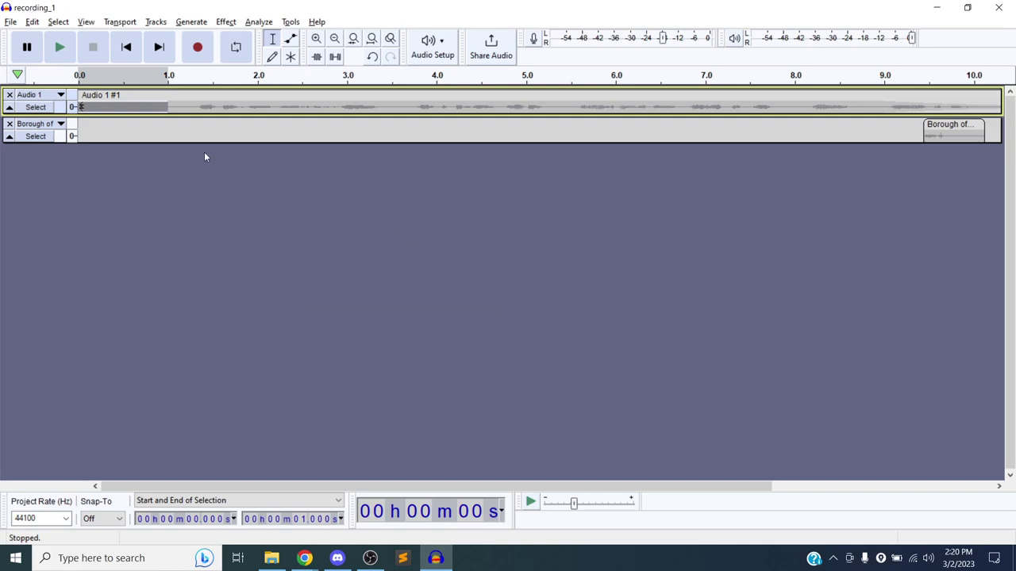
key(ctrl+z)
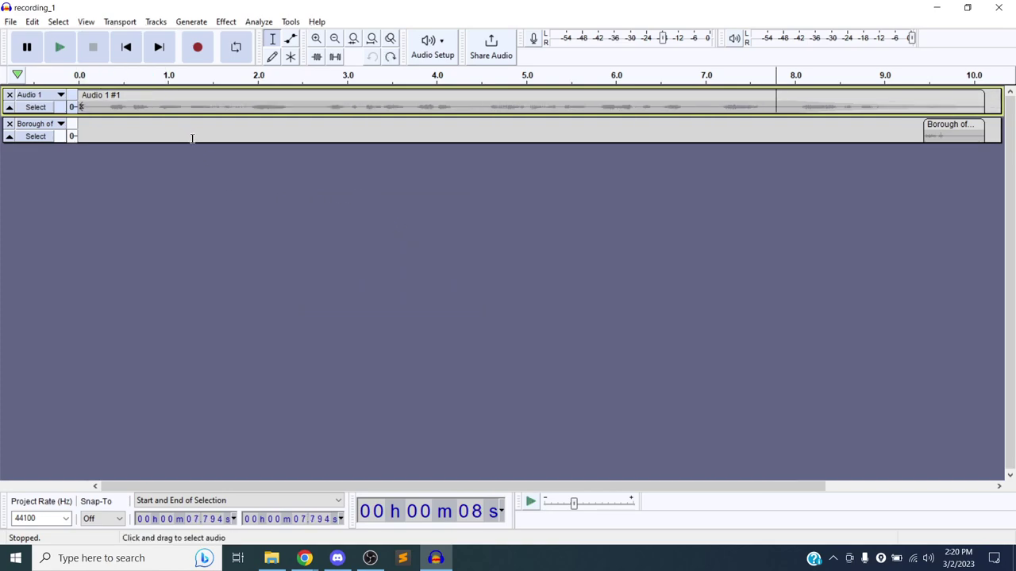
Step: Add a new mono track below the existing tracks
click(156, 23)
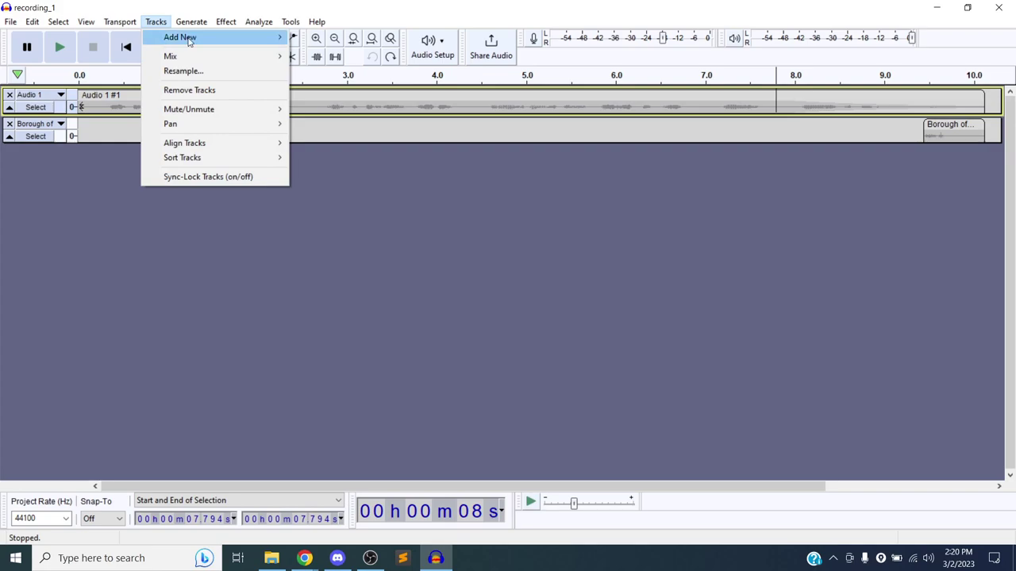
mouse_move(250, 38)
click(337, 40)
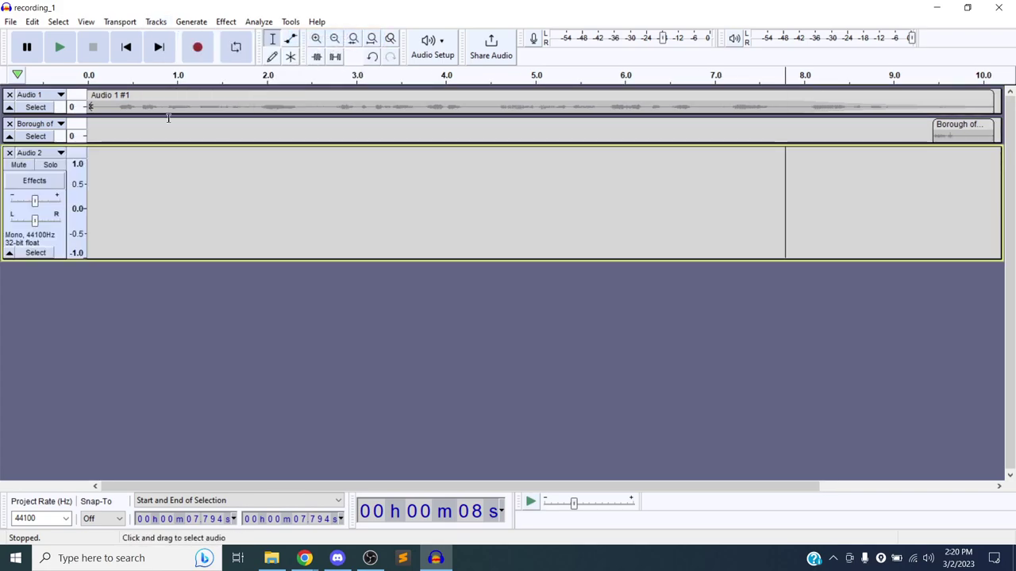
Step: Generate a 1-second, 440 Hz sine tone with amplitude 0.8 at the start of the new mono track
click(126, 47)
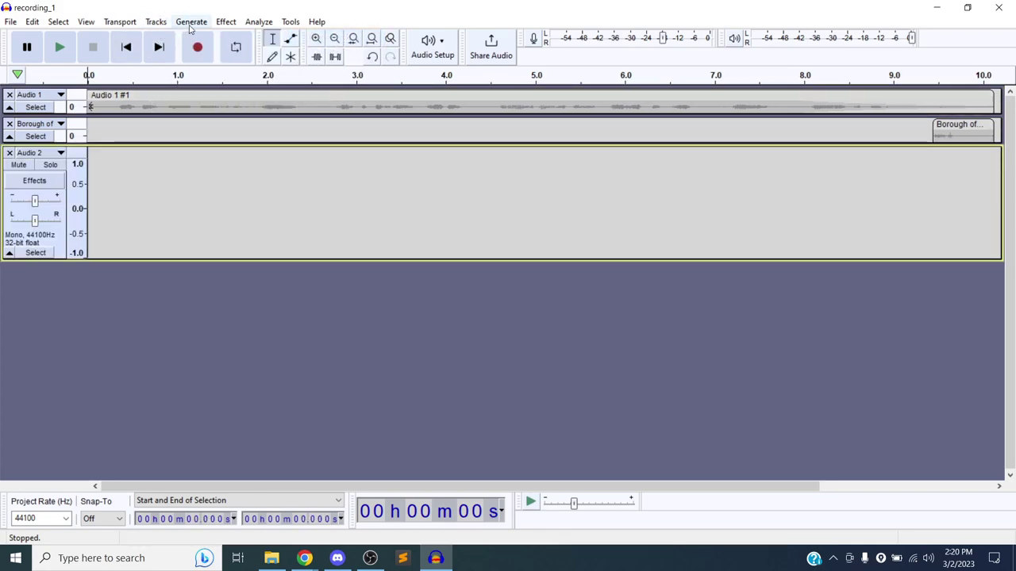
click(192, 21)
click(208, 158)
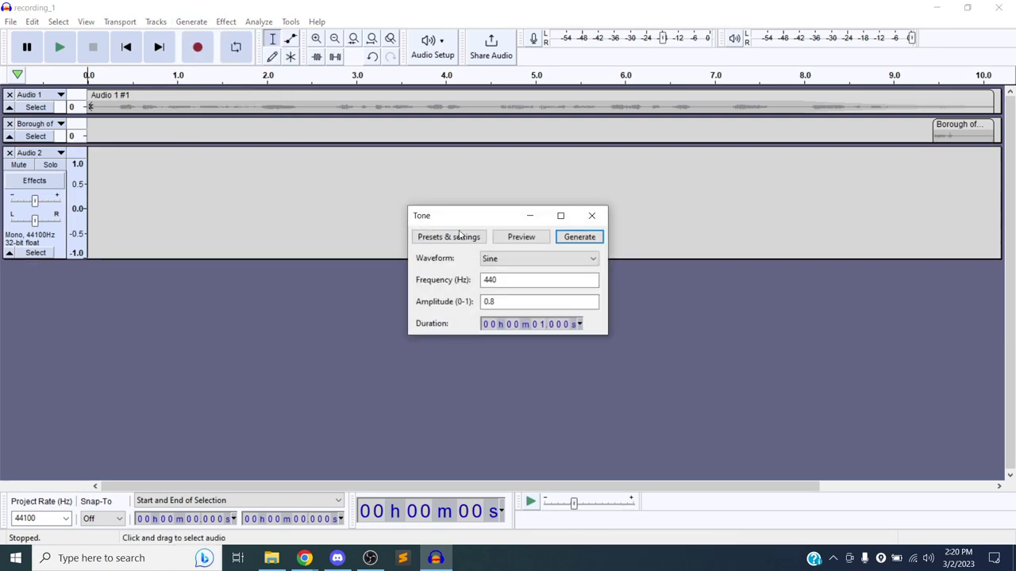
click(578, 236)
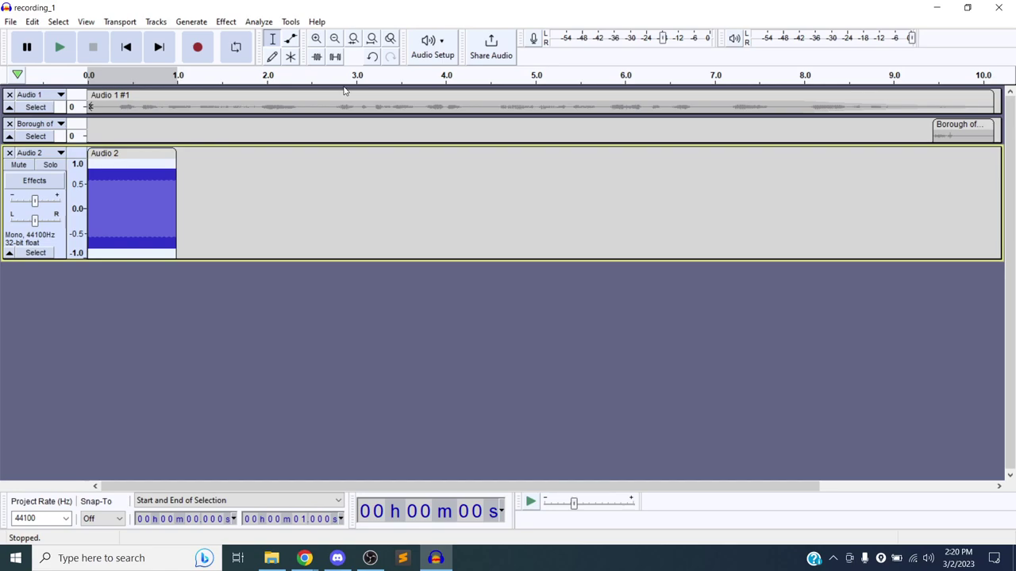
Step: Examine the generated tone closely enough to see the individual cycles of its sine waveform
click(316, 38)
click(316, 38)
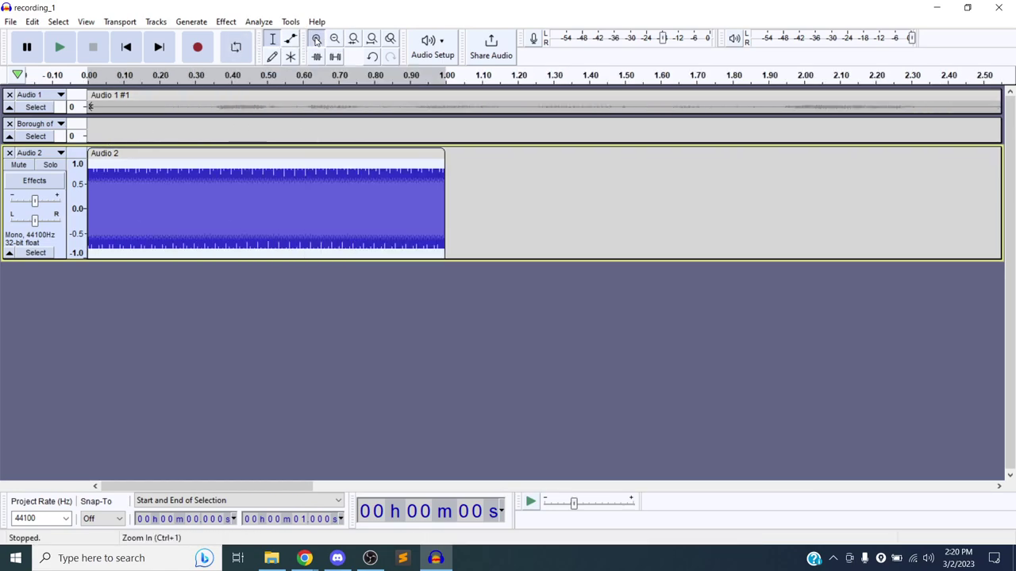
click(316, 38)
click(316, 38)
click(316, 38)
click(316, 38)
click(316, 38)
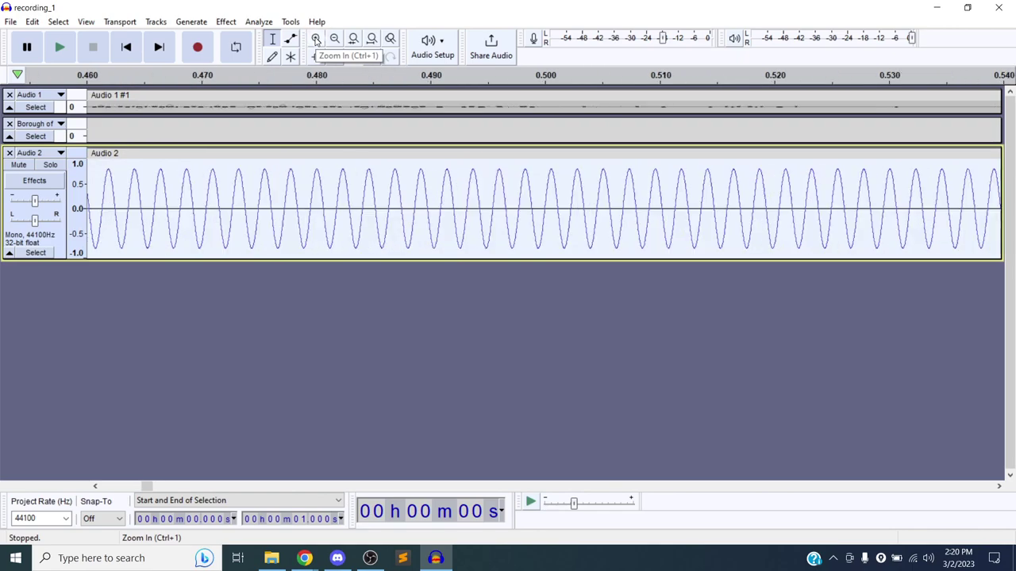
click(316, 38)
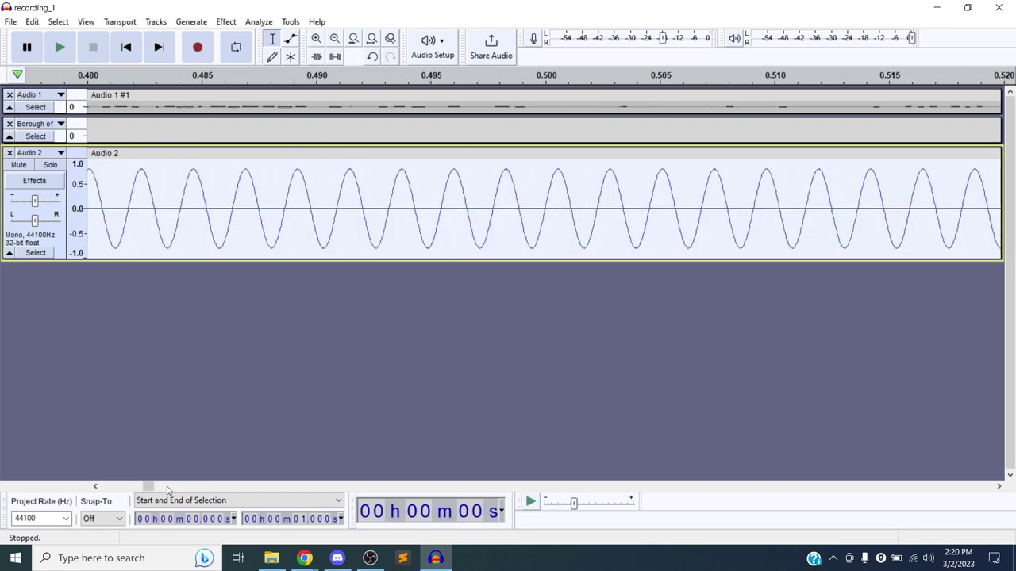
drag(150, 485, 146, 485)
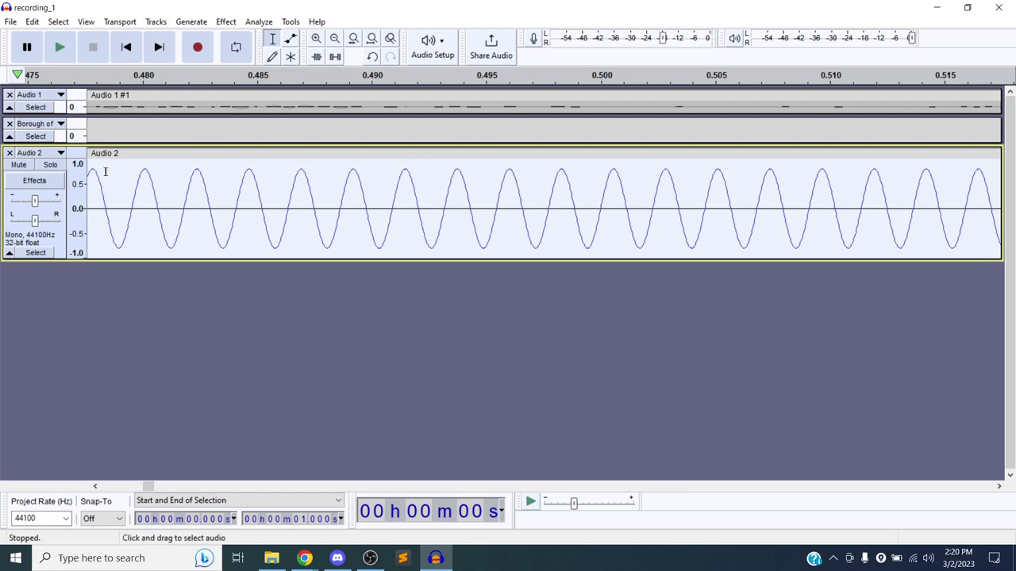
Step: Play the generated tone from the start of the project, stop playback and return to the beginning
click(129, 54)
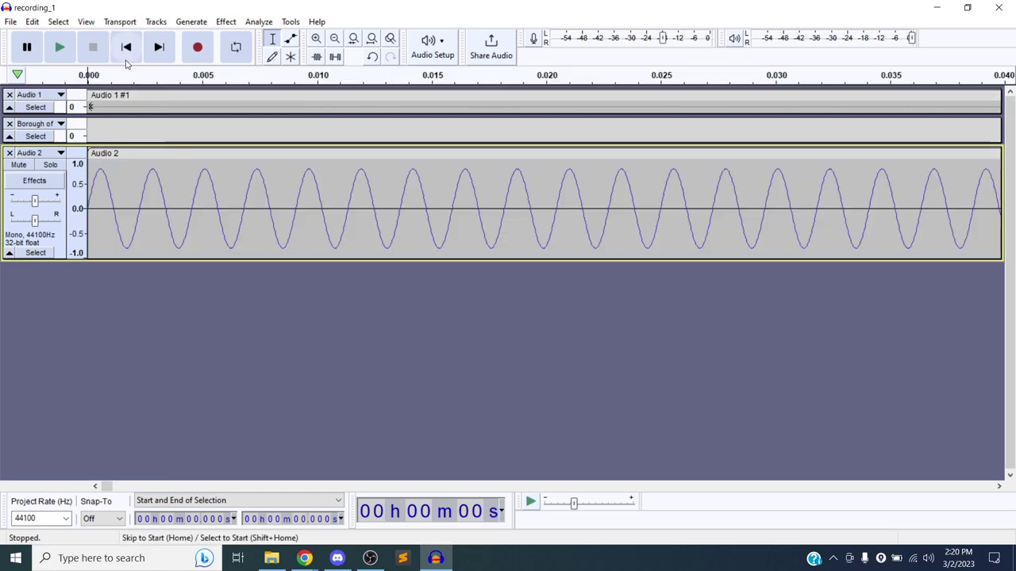
click(61, 48)
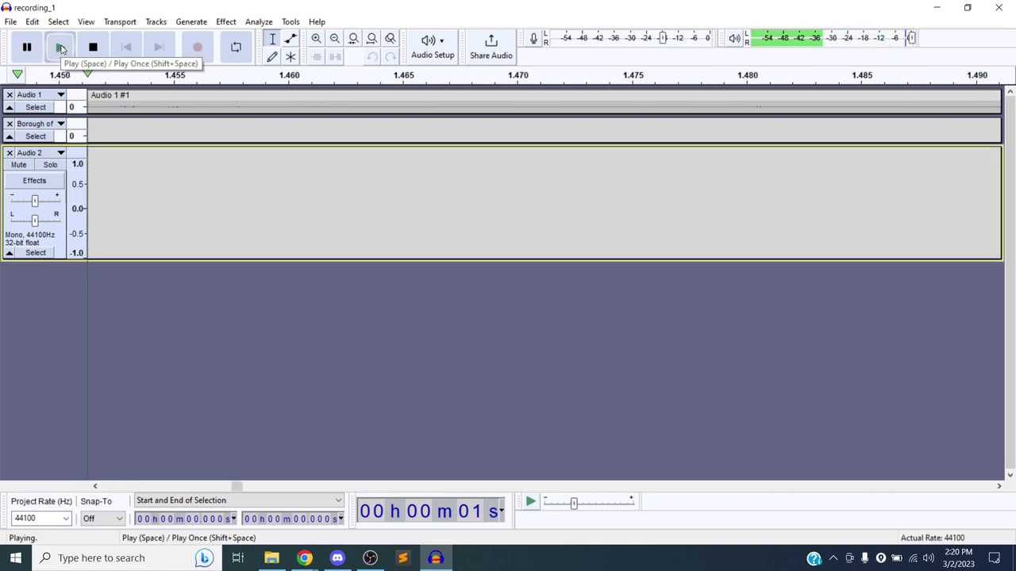
click(93, 48)
click(126, 47)
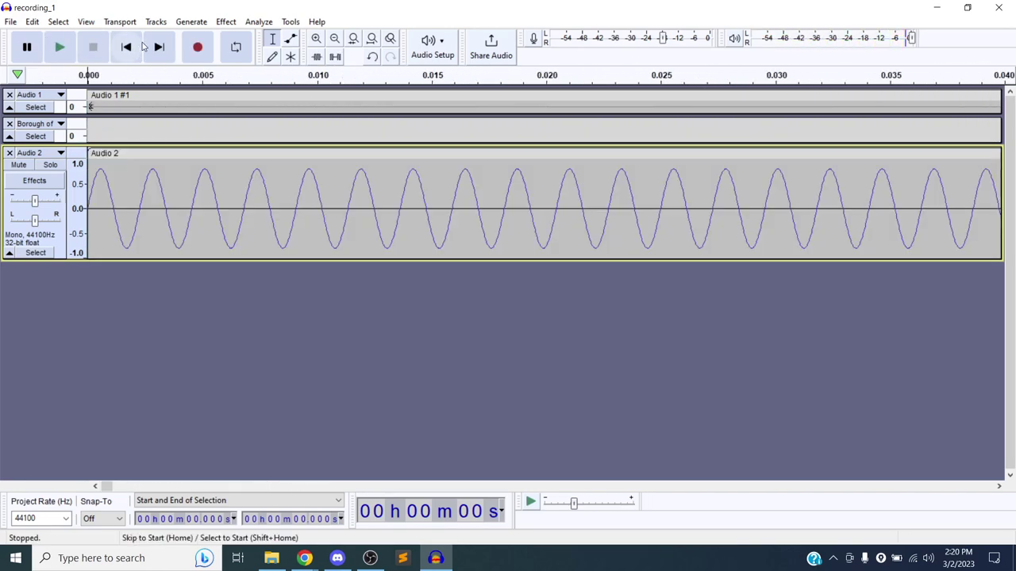
Step: Switch to Discord to read the newest class chat message and check the OBS recording
key(alt+Tab)
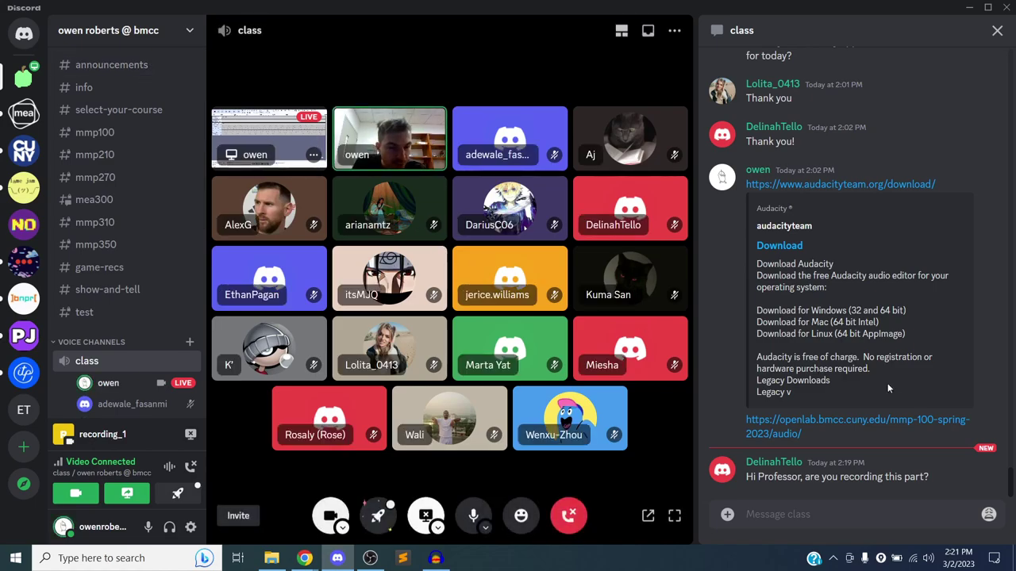
click(370, 558)
click(338, 558)
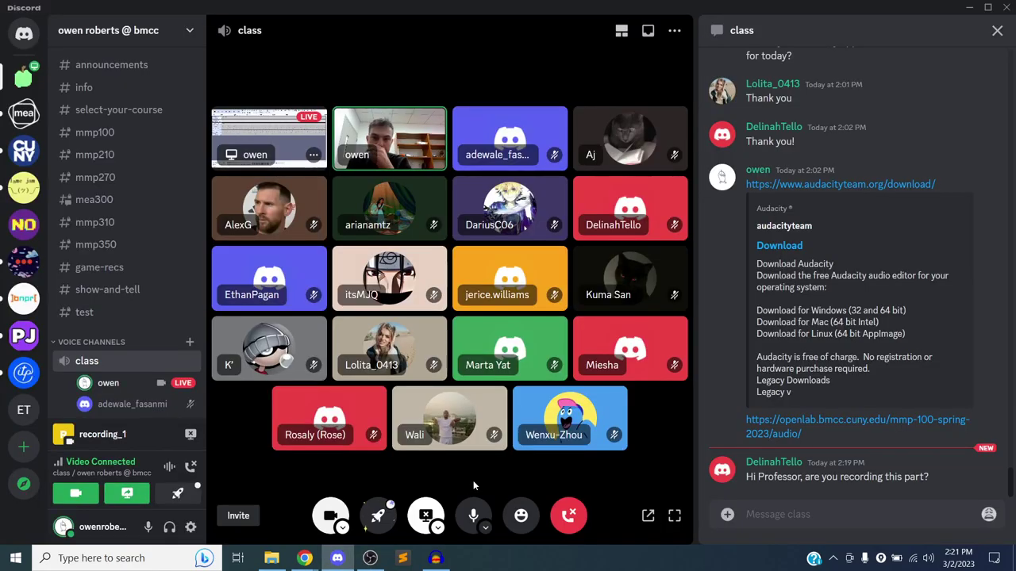
Step: Switch back to Audacity and display the Audio 2 track as a spectrogram
click(435, 559)
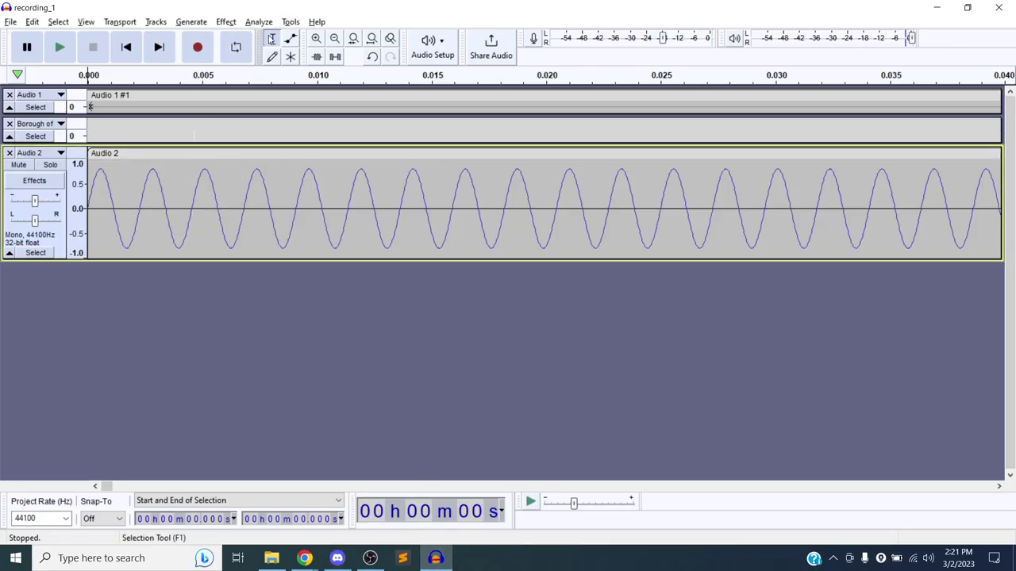
click(316, 40)
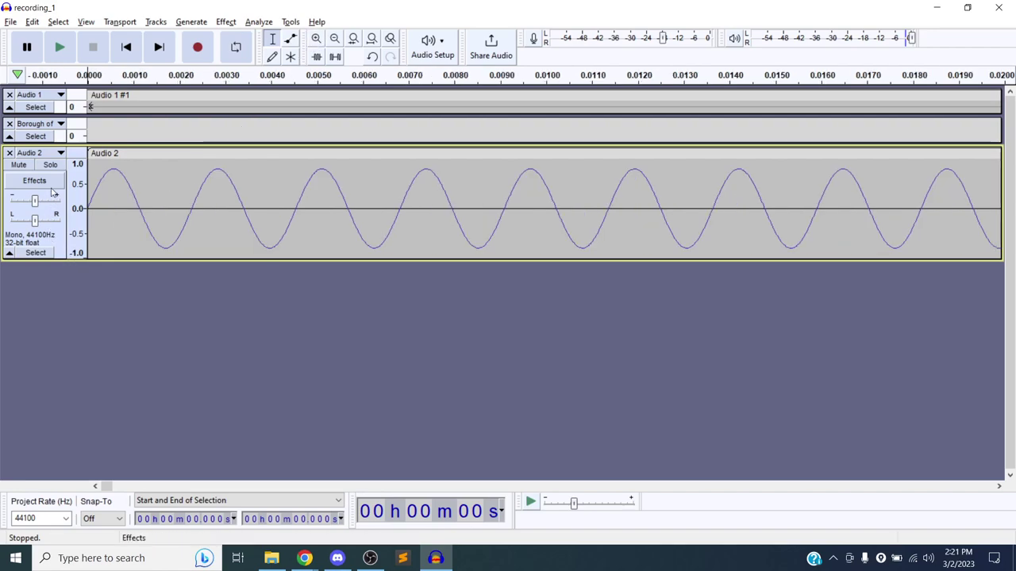
click(45, 153)
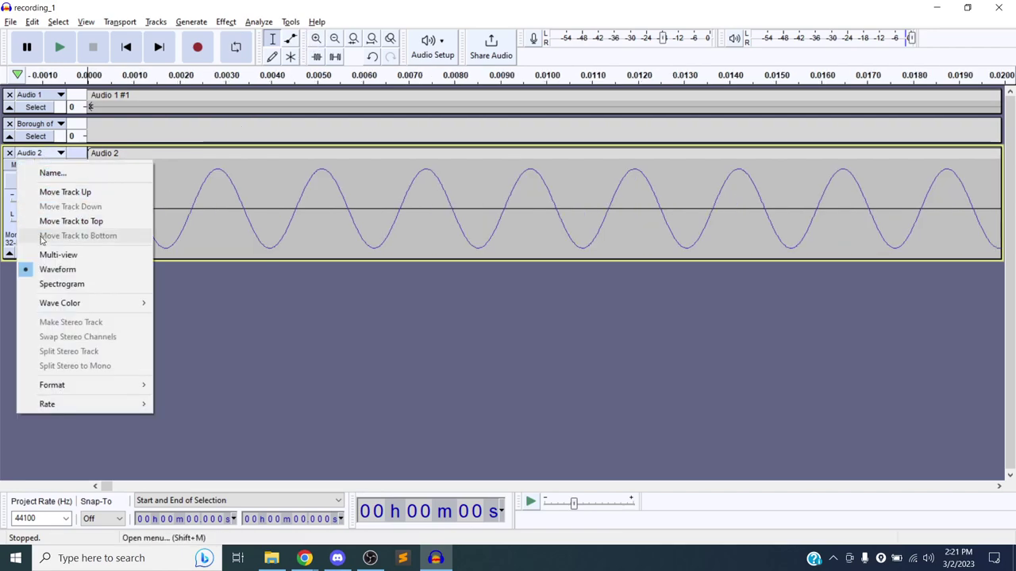
click(50, 288)
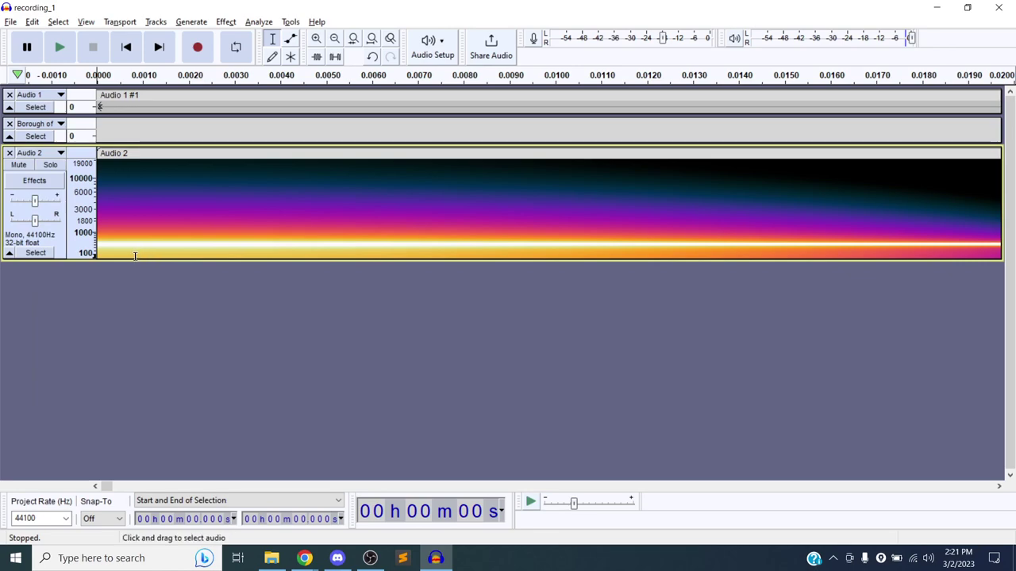
Step: Enlarge the height of the Audio 2 track until it fills the available track area
drag(135, 259, 109, 383)
click(109, 366)
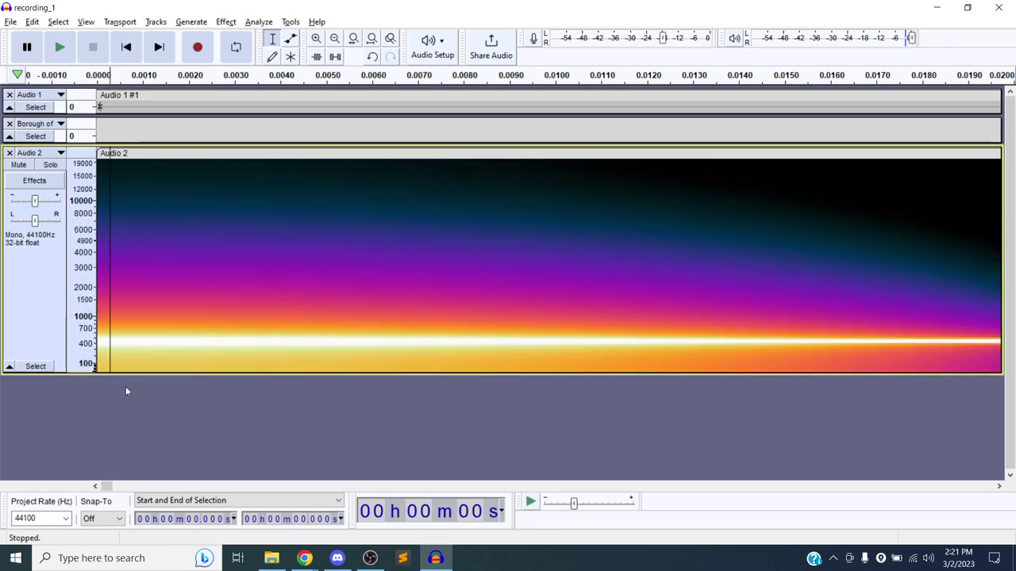
click(127, 371)
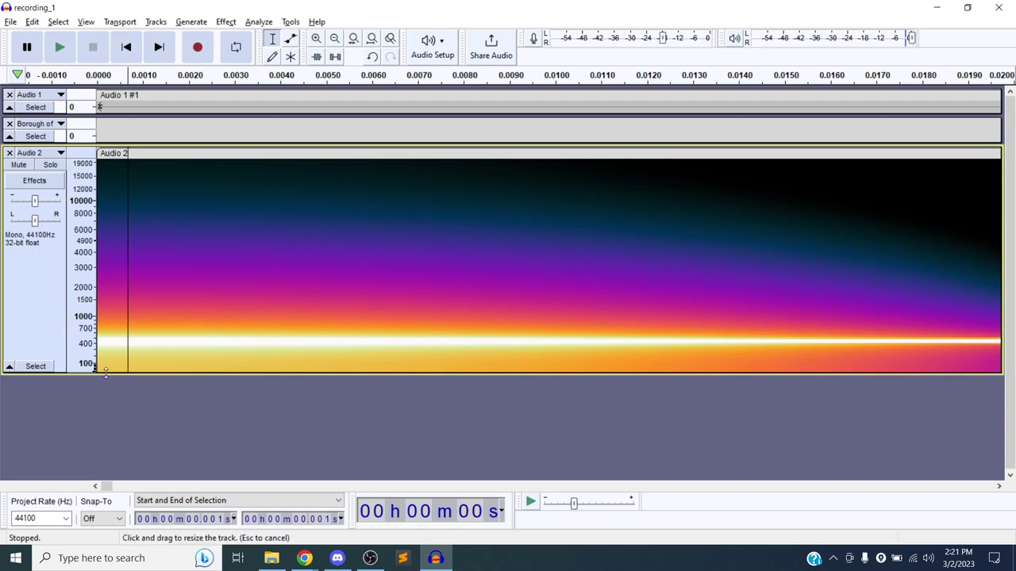
drag(105, 375, 108, 470)
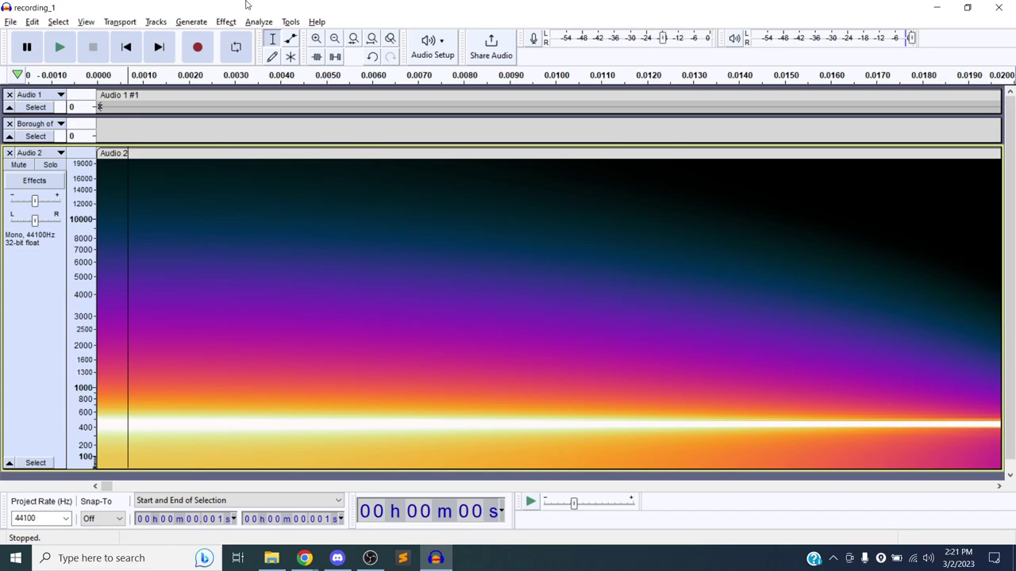
Step: Play the sine tone from the start of the project and stop playback
click(125, 47)
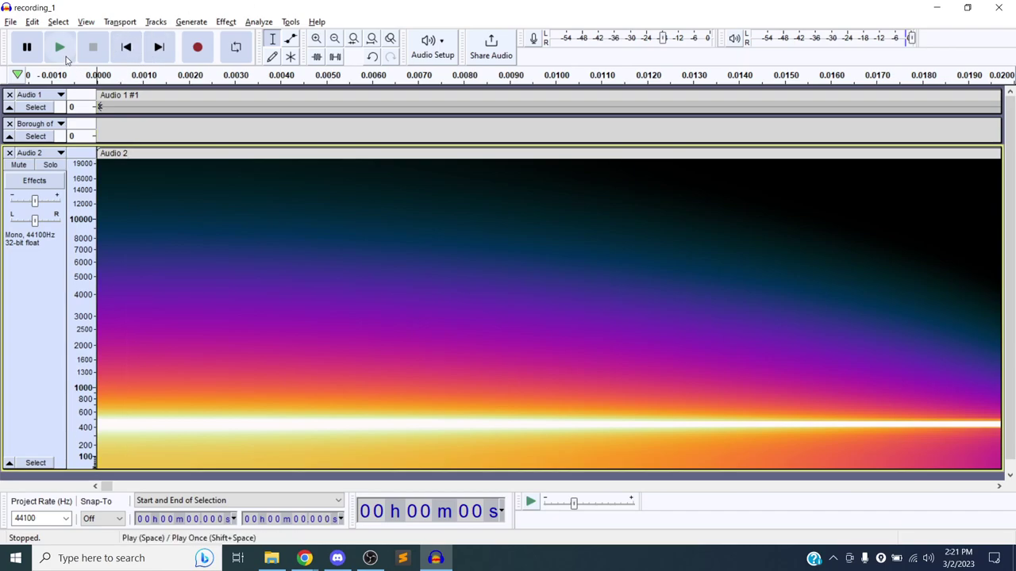
click(60, 48)
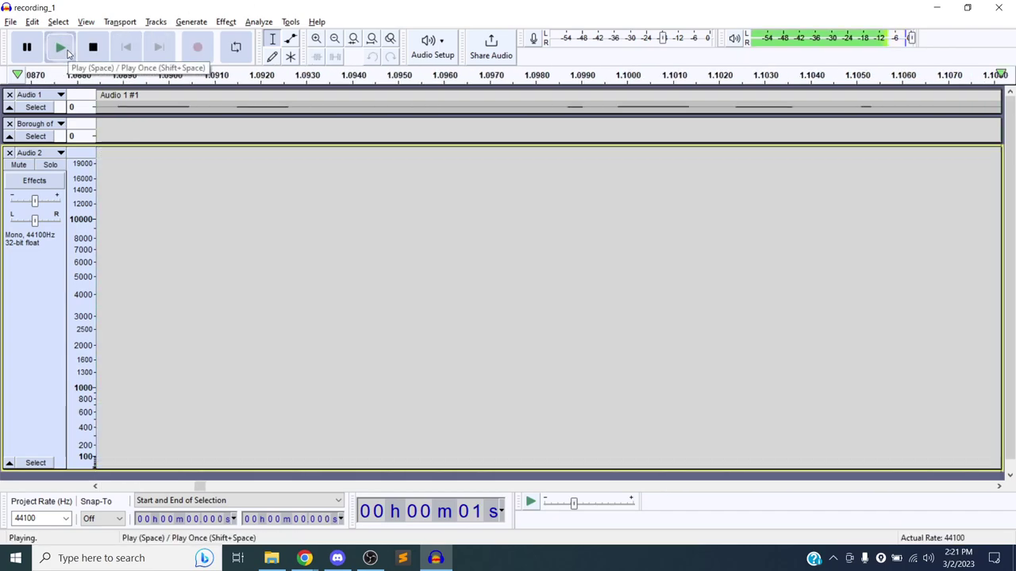
click(93, 47)
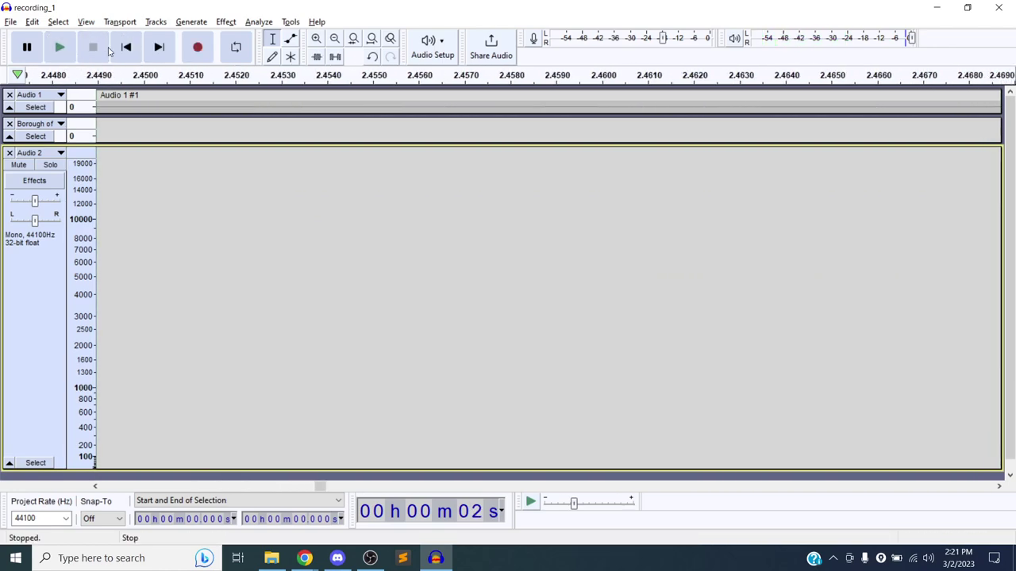
Step: Examine the spectrogram of the whole sine tone, looking closely at the frequency band near its start
click(373, 41)
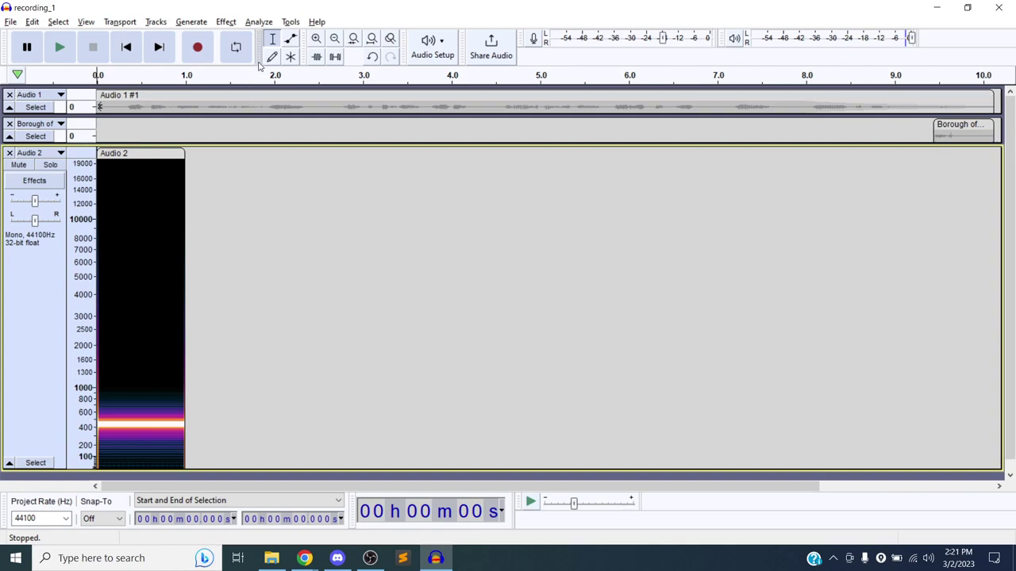
click(315, 39)
click(315, 39)
click(315, 39)
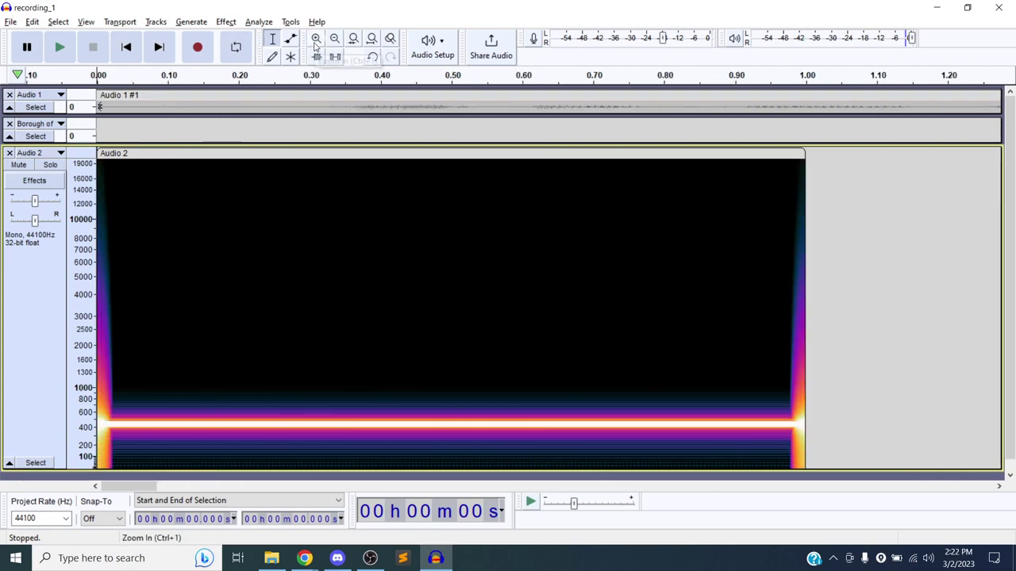
click(315, 39)
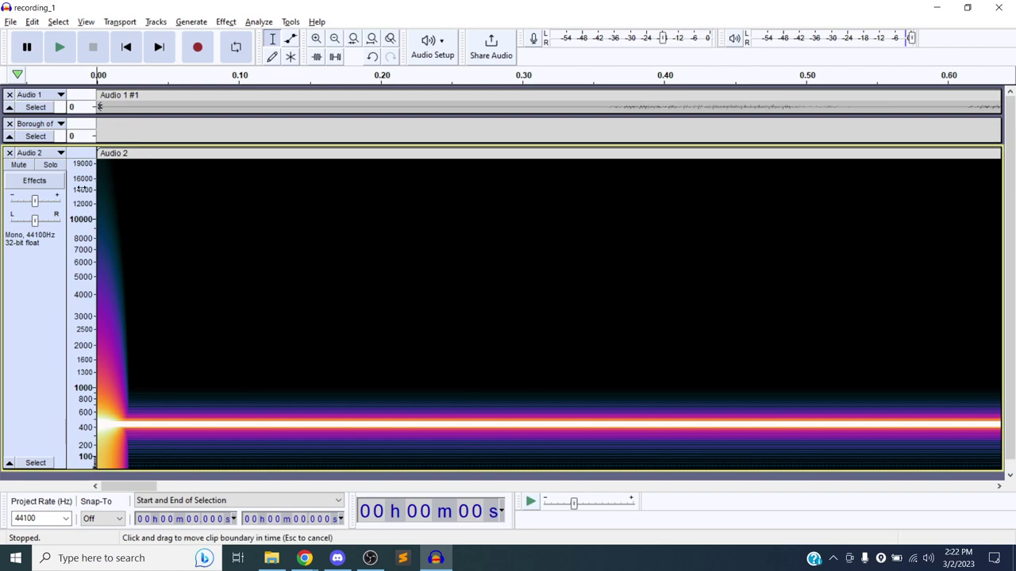
Step: Show the Audio 2 track in Multi-view with its waveform above its spectrogram
click(36, 155)
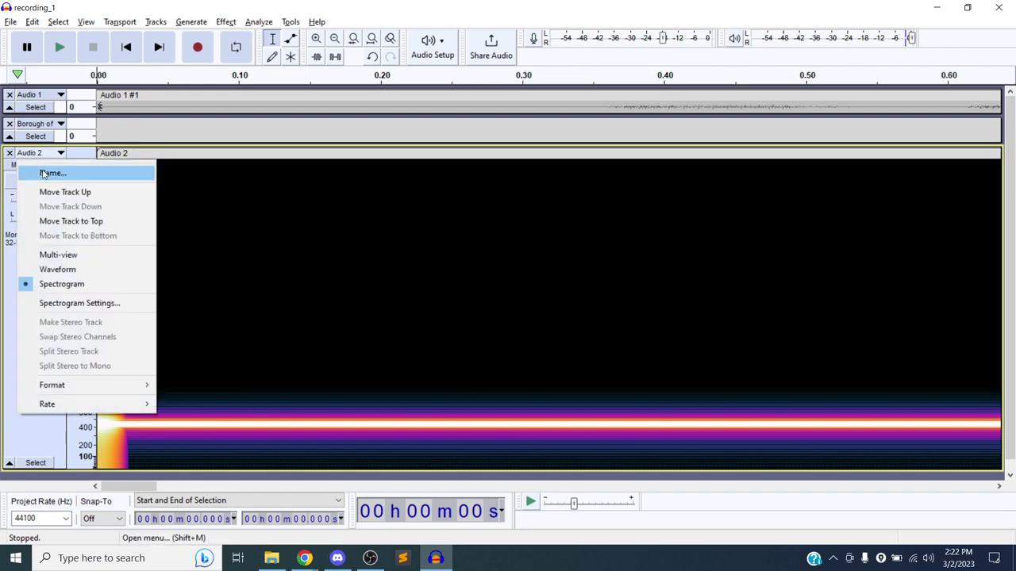
click(59, 254)
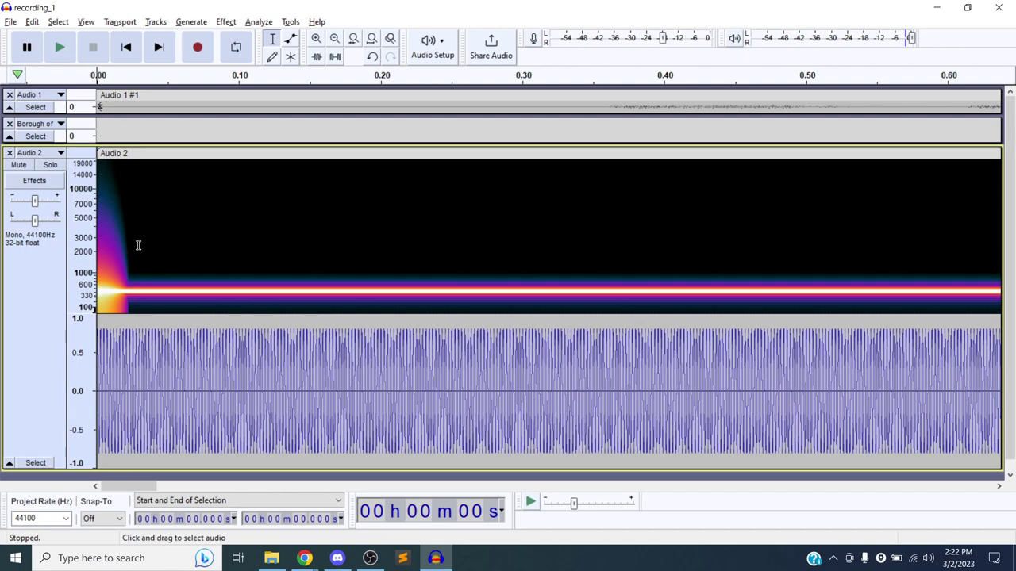
click(32, 152)
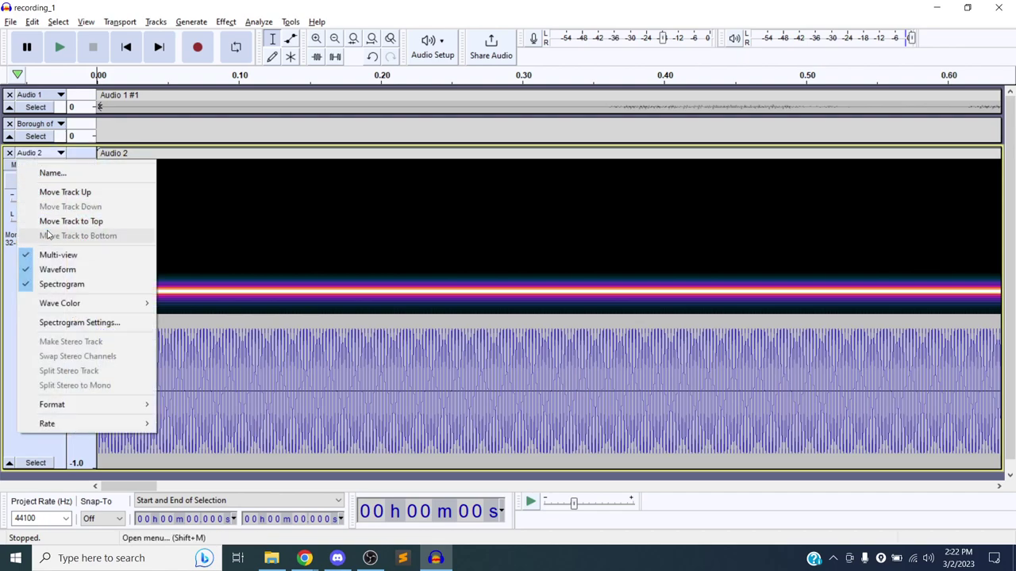
click(57, 271)
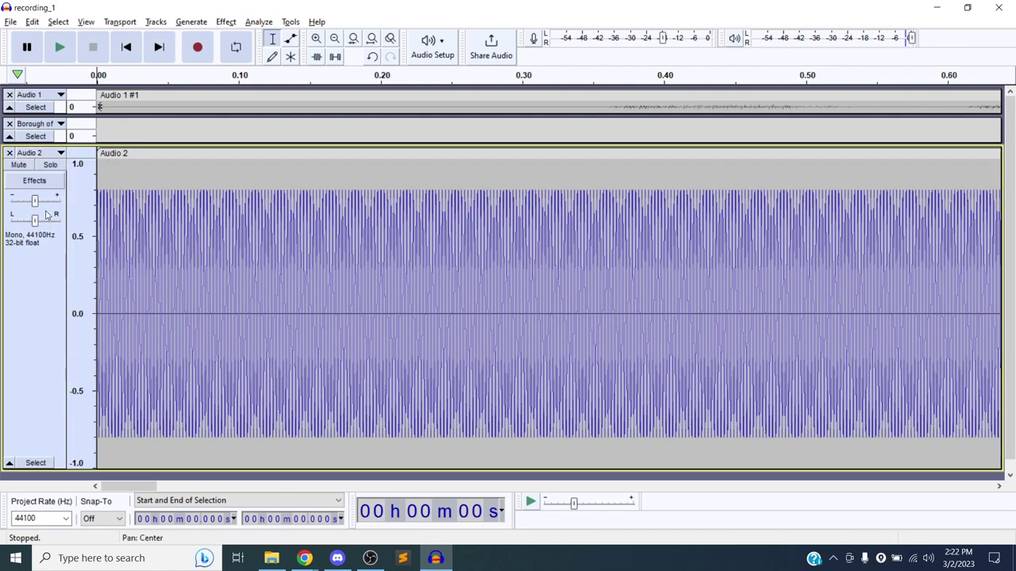
click(44, 153)
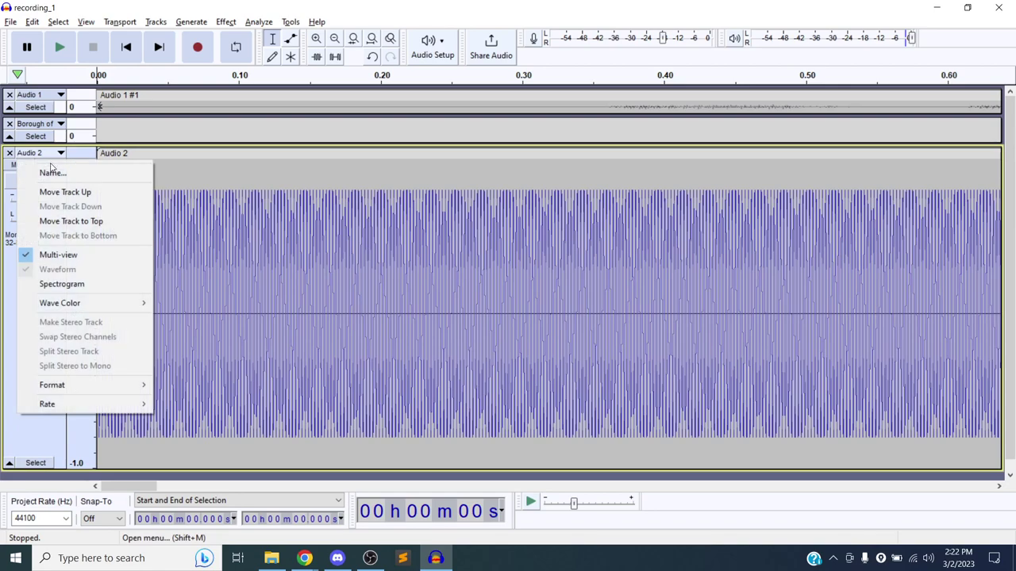
click(56, 255)
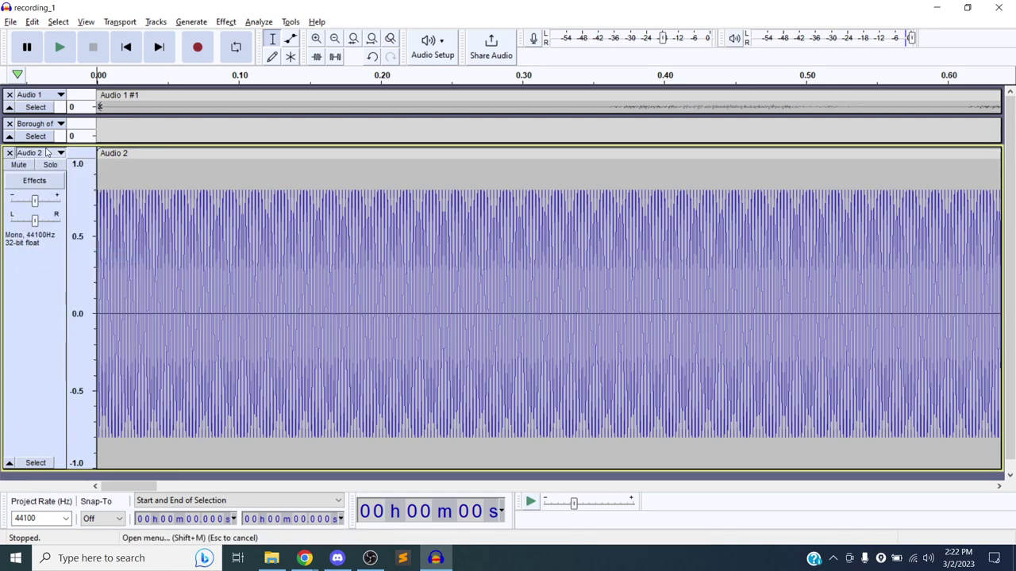
click(39, 154)
click(58, 255)
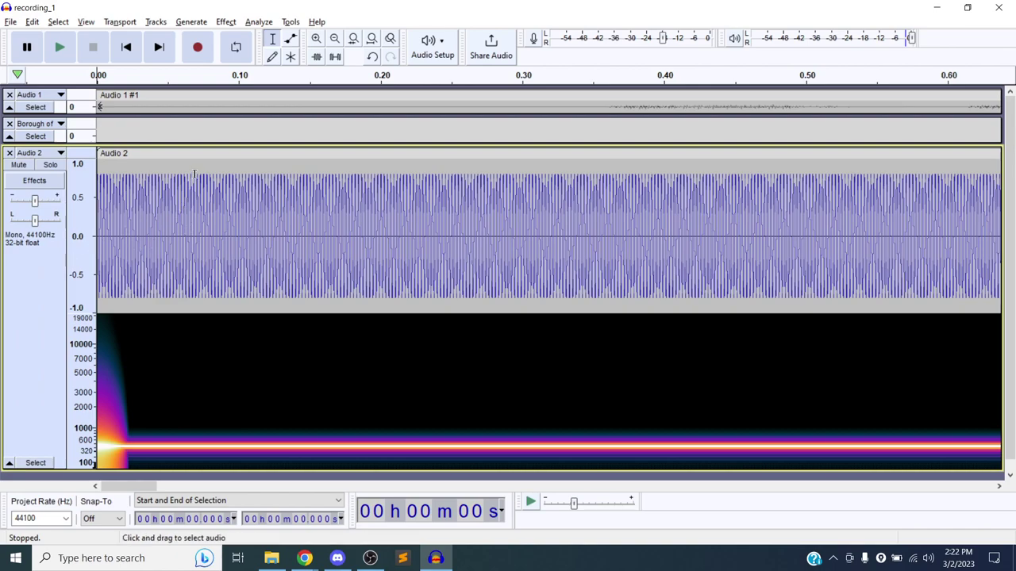
Step: Delete the sine tone clip from the Audio 2 track
click(121, 162)
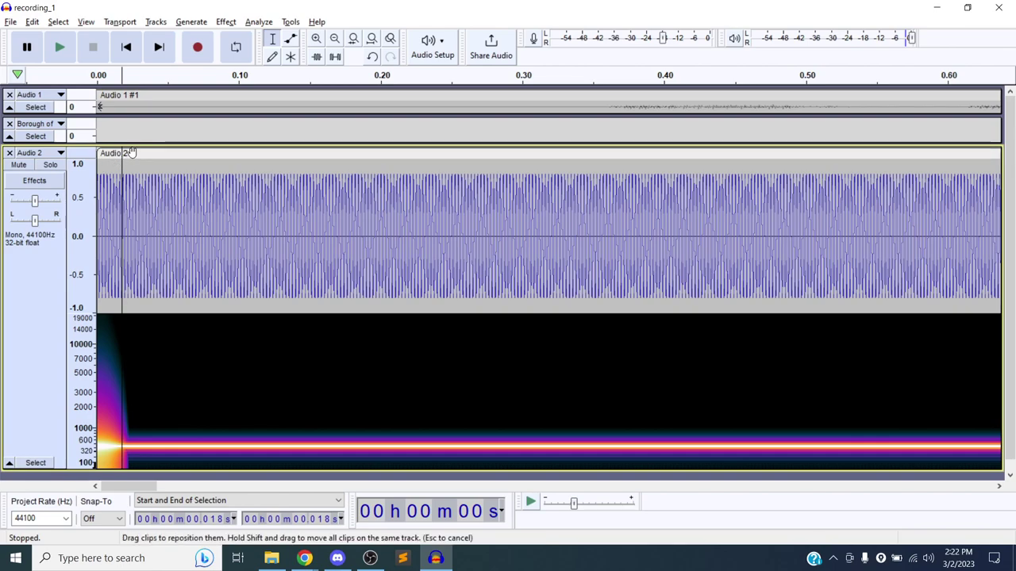
click(132, 153)
key(Delete)
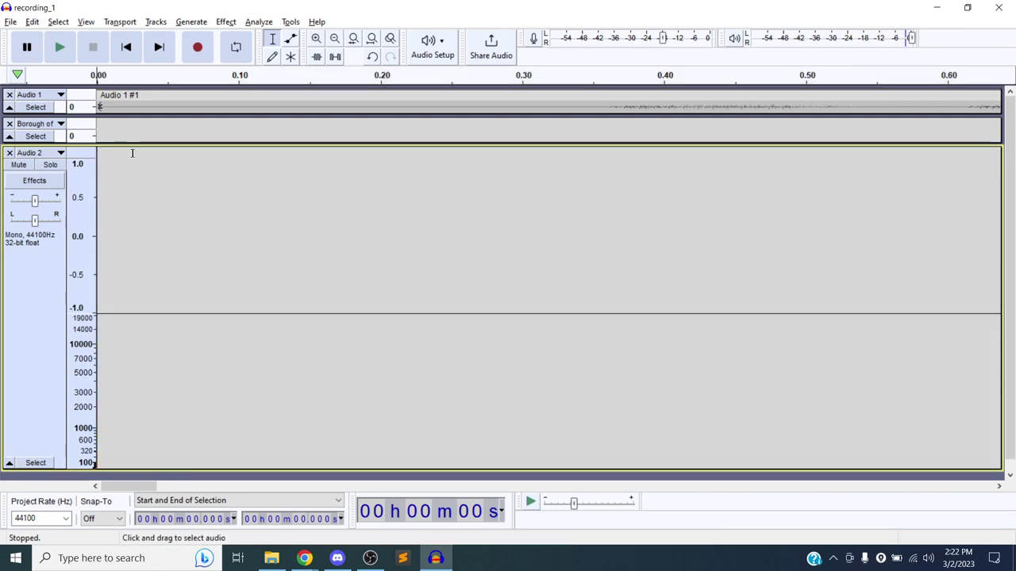
Step: Generate a 1-second, 440 Hz sawtooth tone with amplitude 0.8 on the Audio 2 track
click(175, 23)
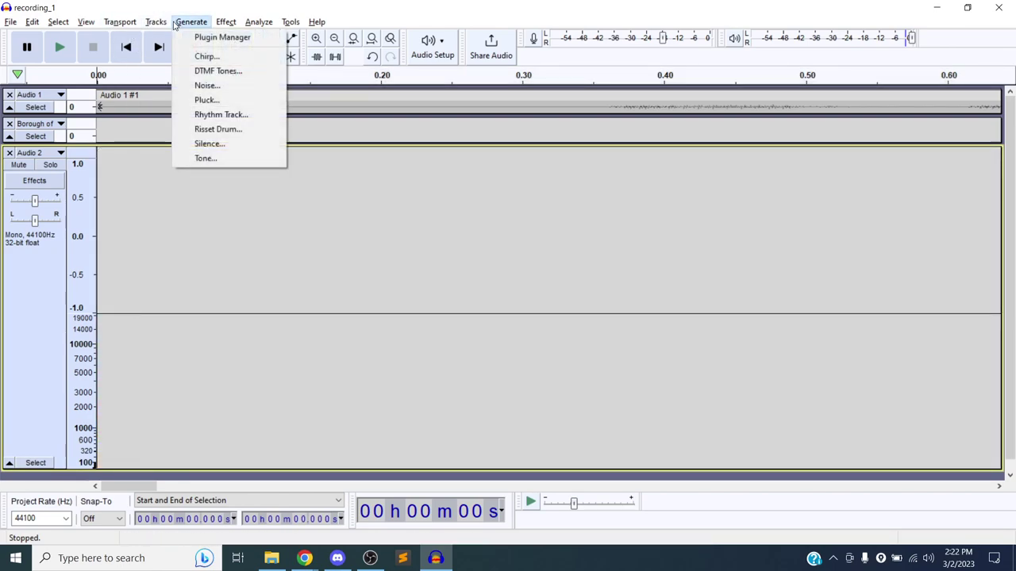
click(214, 159)
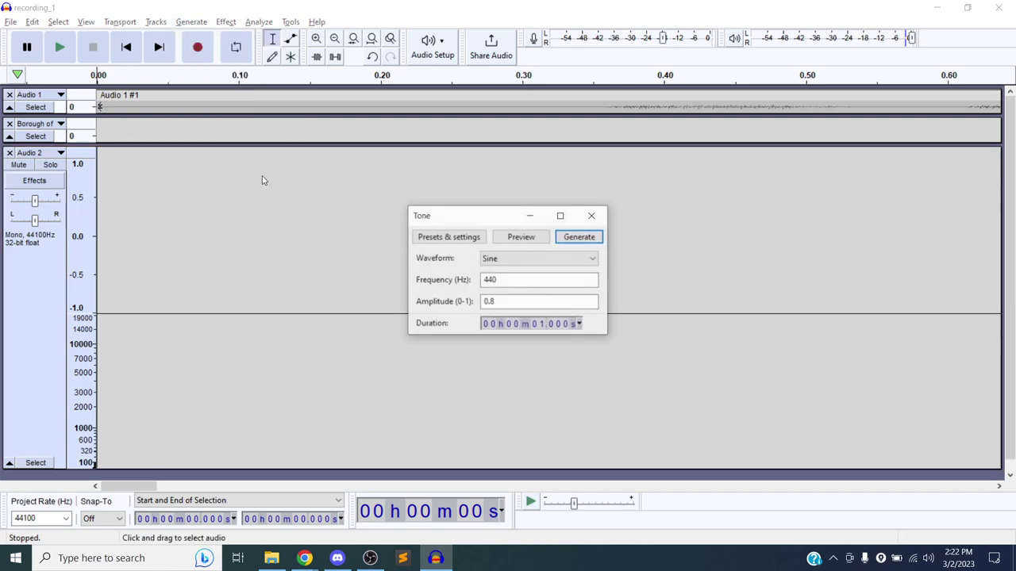
click(502, 259)
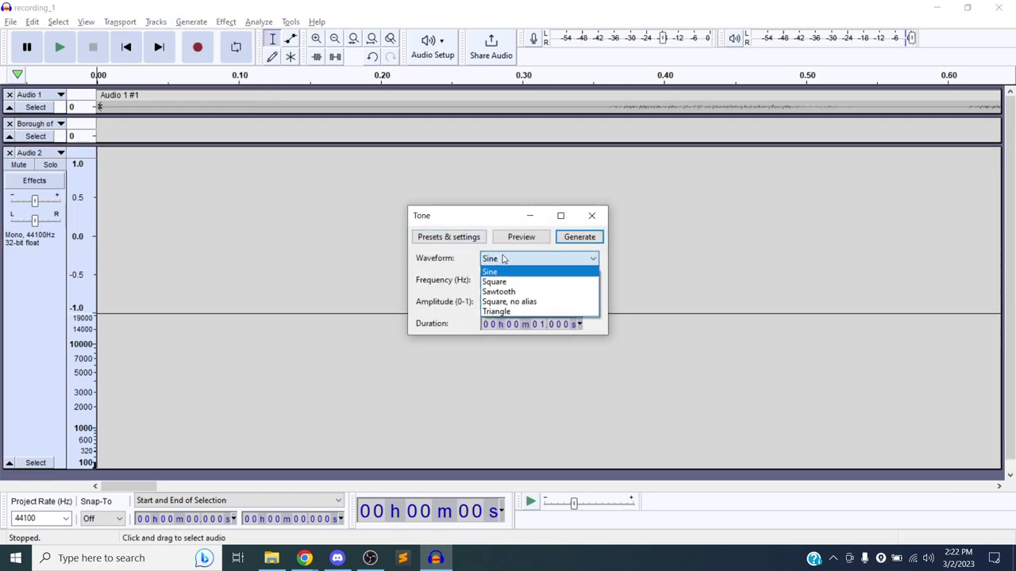
click(531, 292)
click(573, 237)
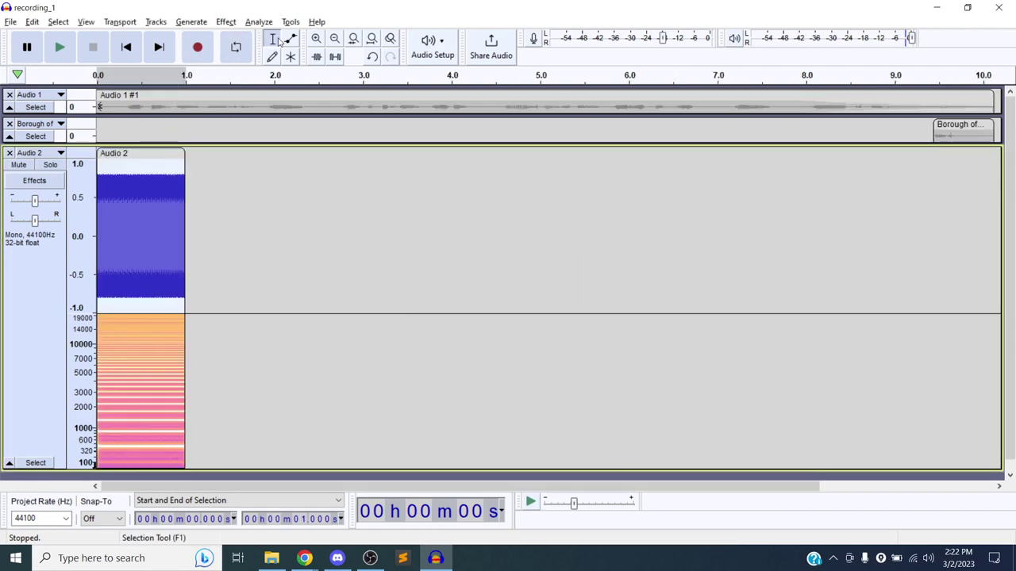
Step: Examine the individual cycles of the sawtooth waveform and the frequency bands in its spectrogram
click(316, 40)
click(316, 40)
click(316, 40)
click(316, 39)
click(316, 39)
click(316, 40)
click(316, 40)
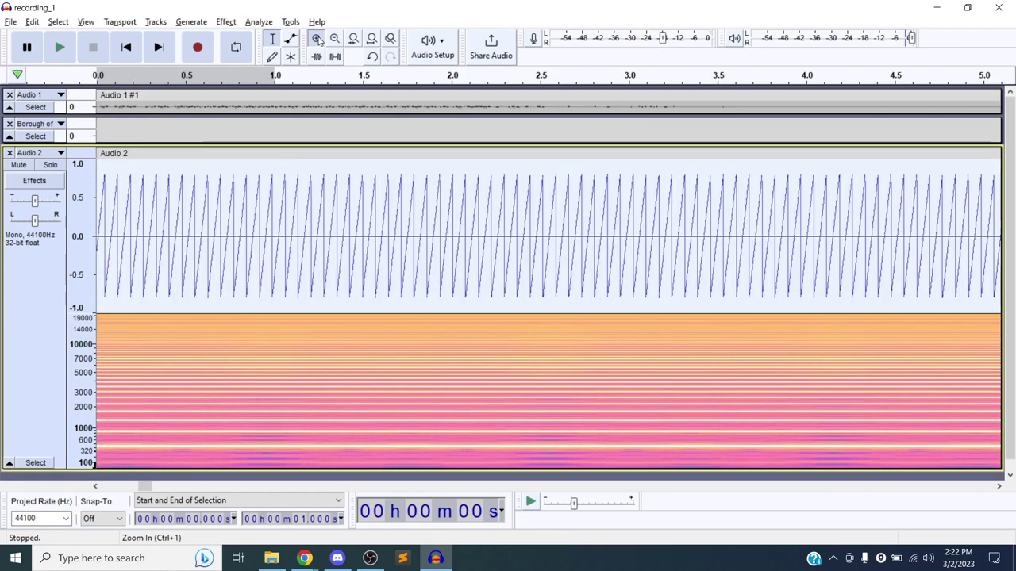
click(316, 41)
click(317, 40)
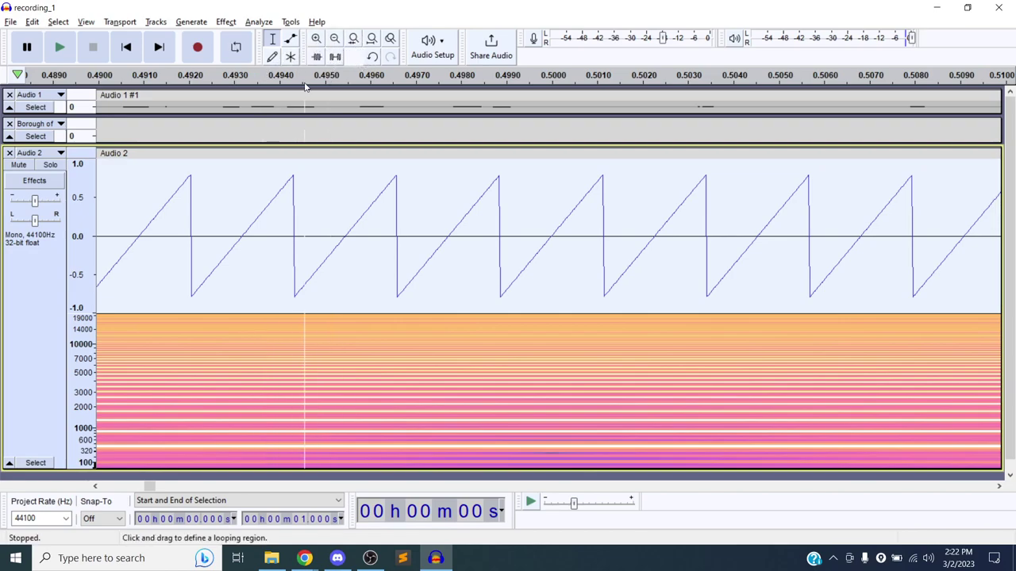
Step: Play the sawtooth tone, return to the project start and briefly check the class call in Discord
click(61, 49)
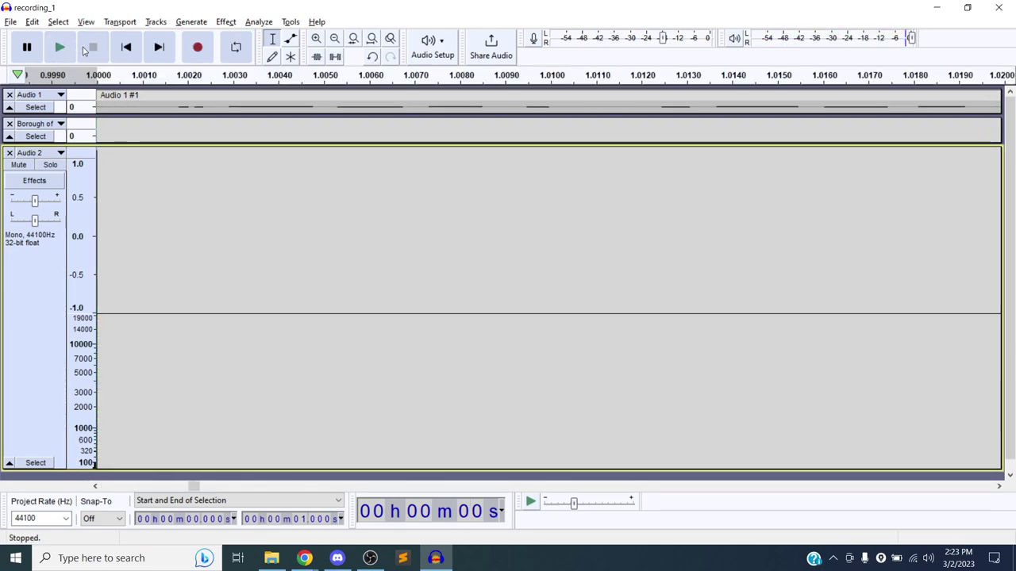
click(126, 48)
key(alt+Tab)
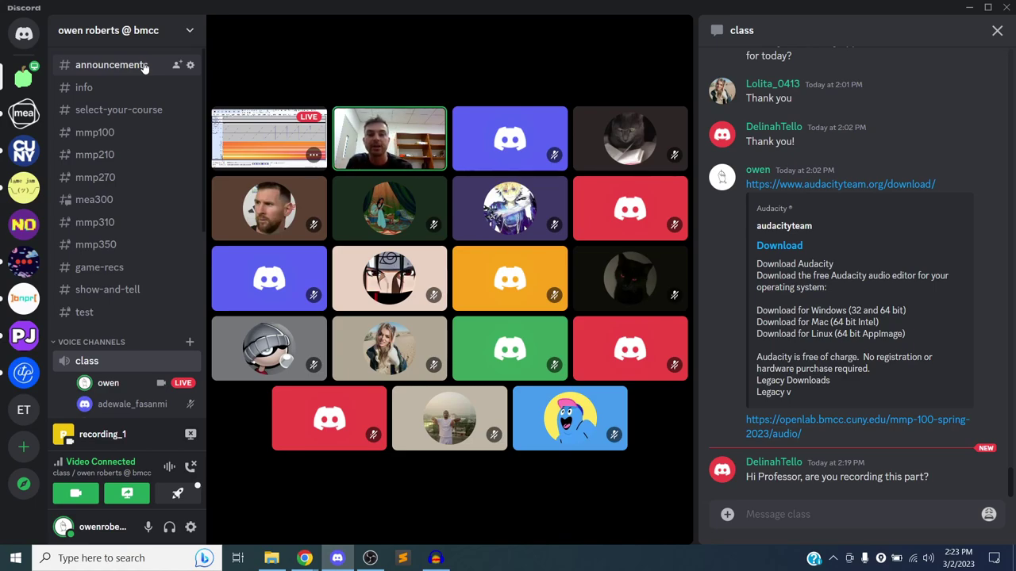
key(alt+Tab)
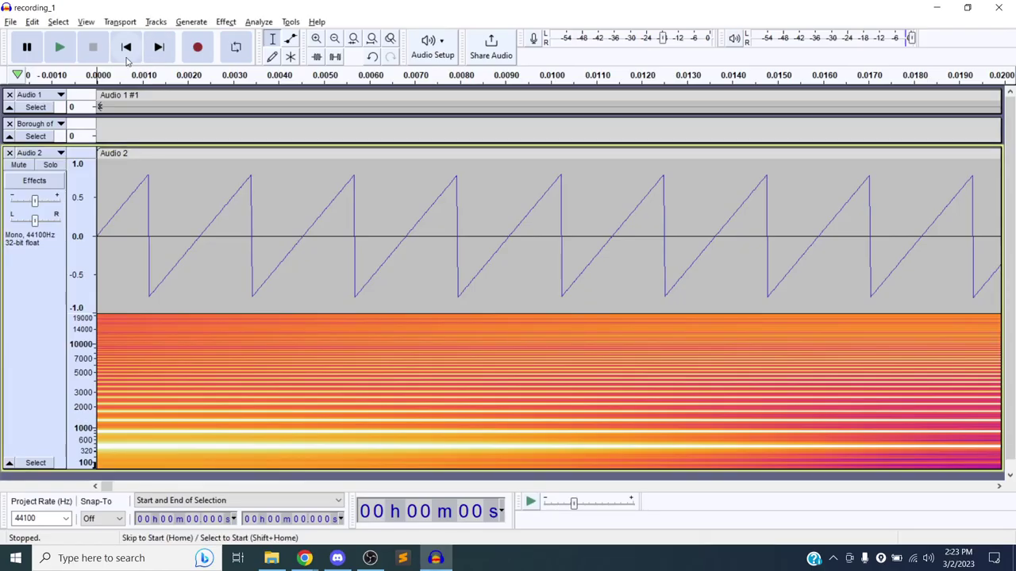
Step: Delete the sawtooth clip from the Audio 2 track and generate 1 second of pink noise with amplitude 0.8 in its place
click(176, 153)
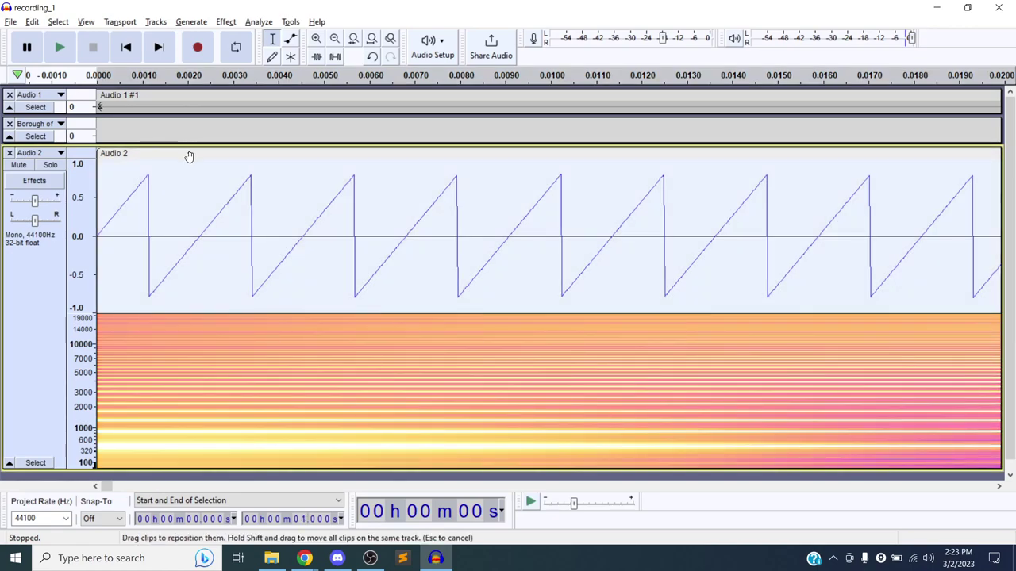
key(Delete)
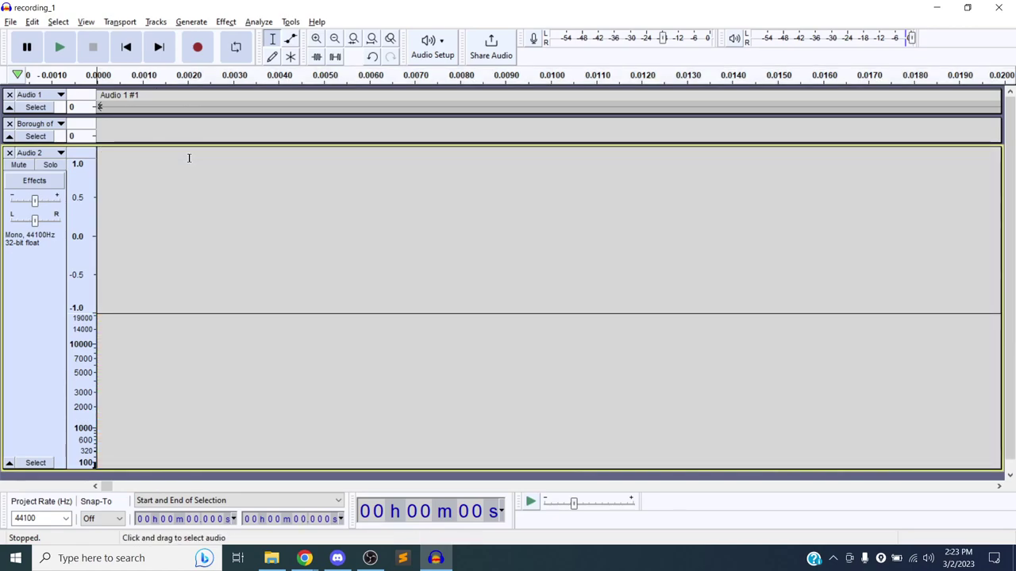
click(191, 21)
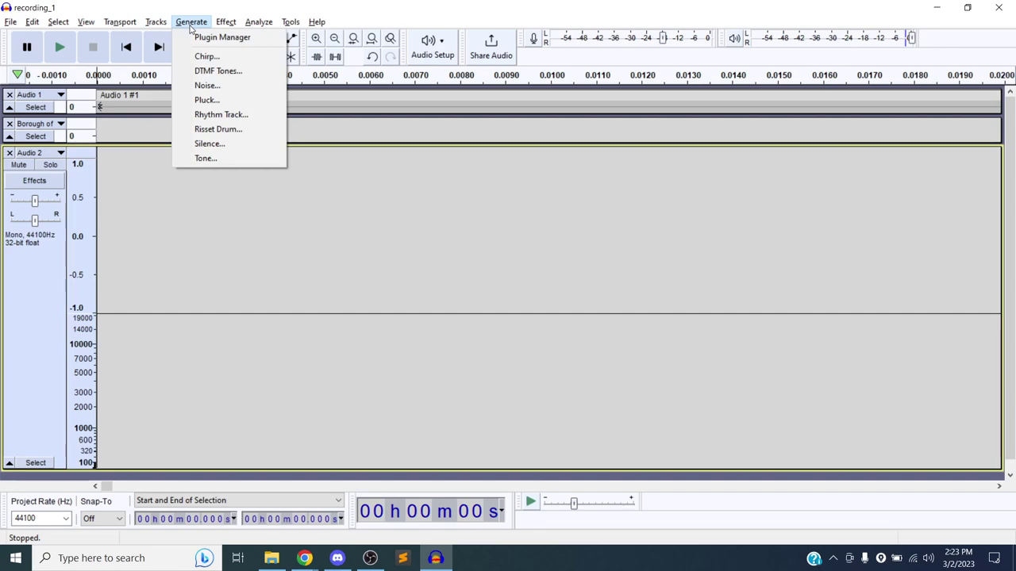
click(212, 89)
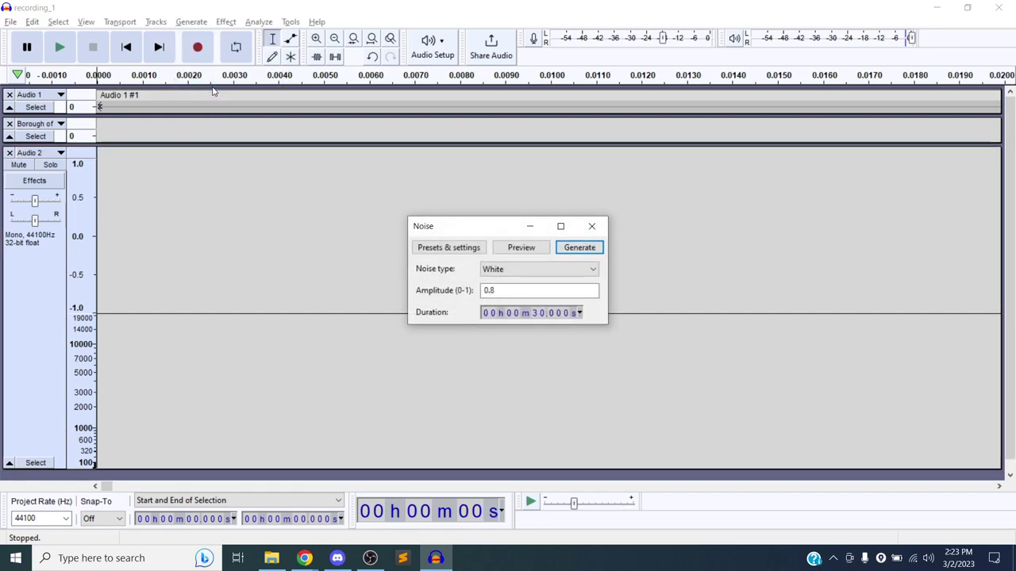
click(512, 268)
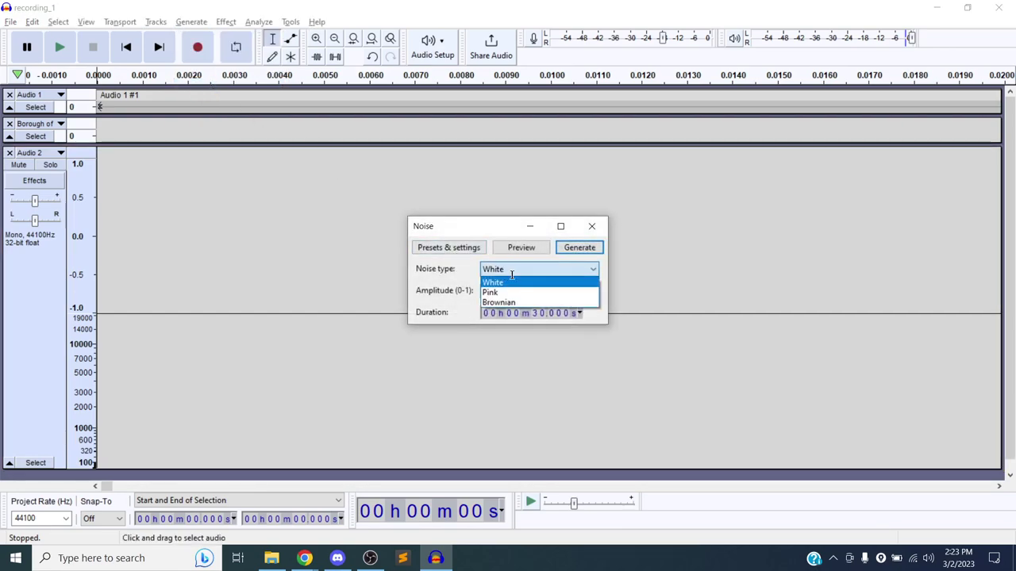
click(500, 292)
click(546, 313)
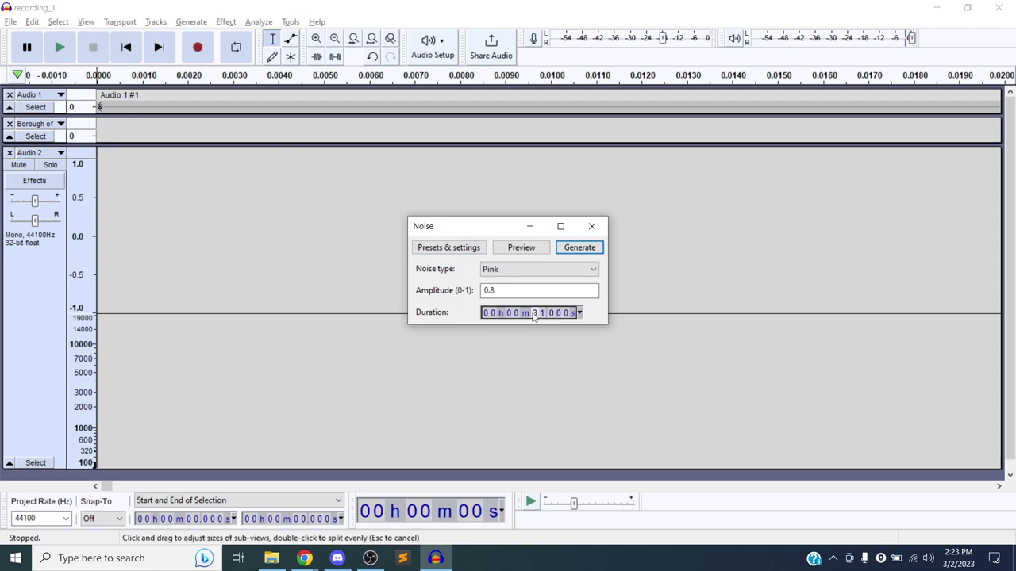
click(573, 252)
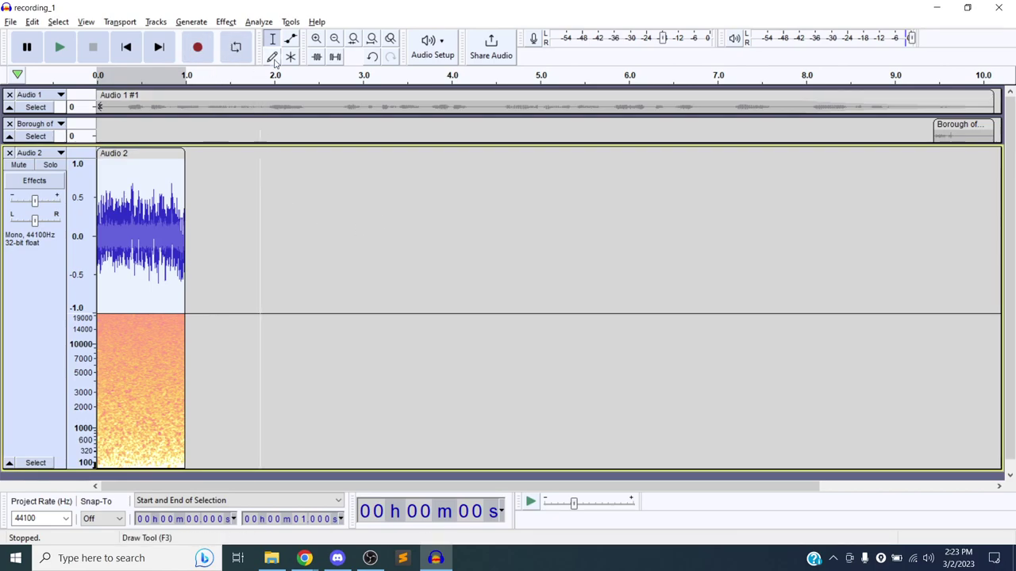
Step: Examine the pink noise up close as waveform and spectrogram, then play it and return to the project start, briefly checking Discord
click(317, 39)
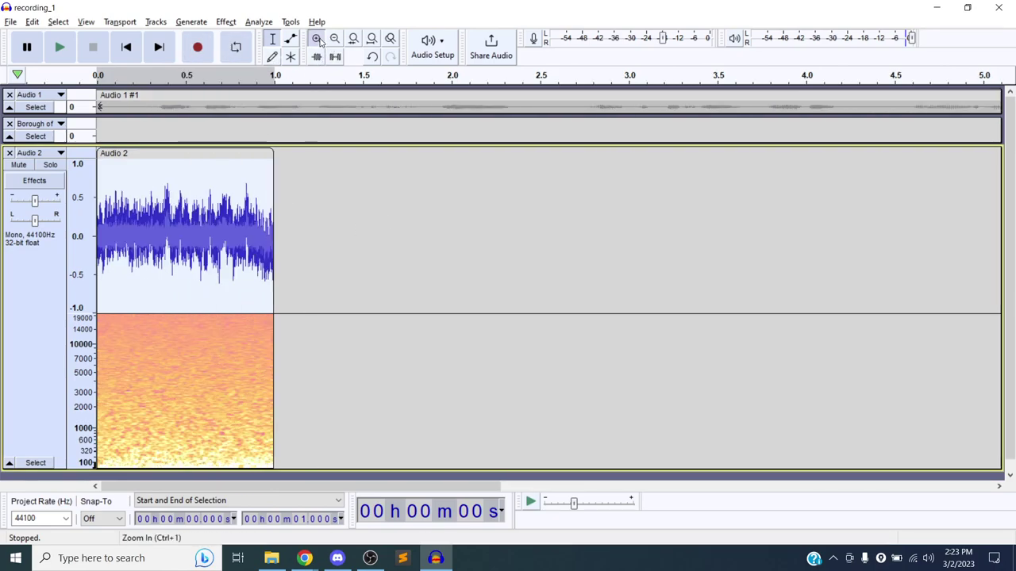
click(317, 39)
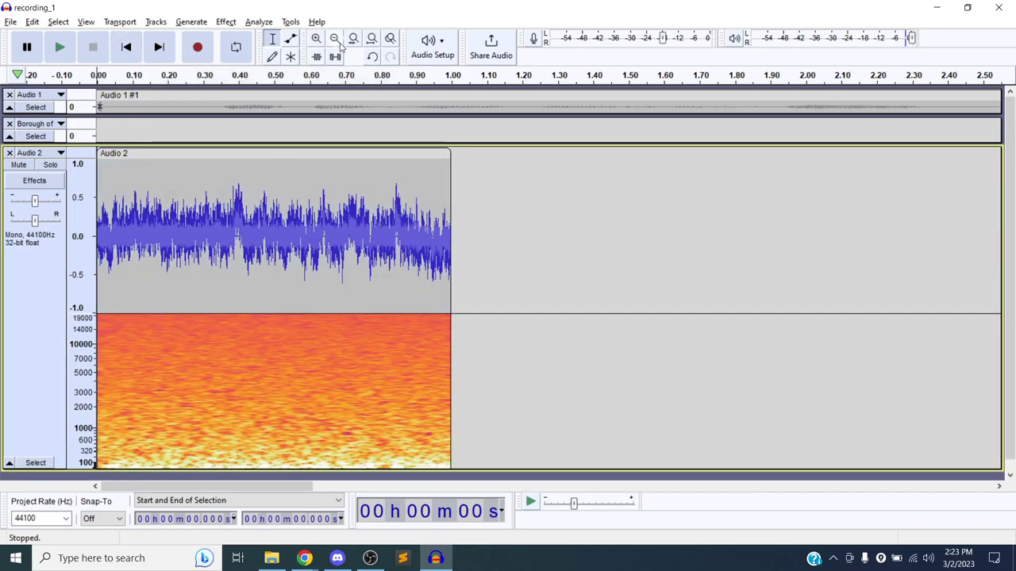
click(316, 39)
click(316, 39)
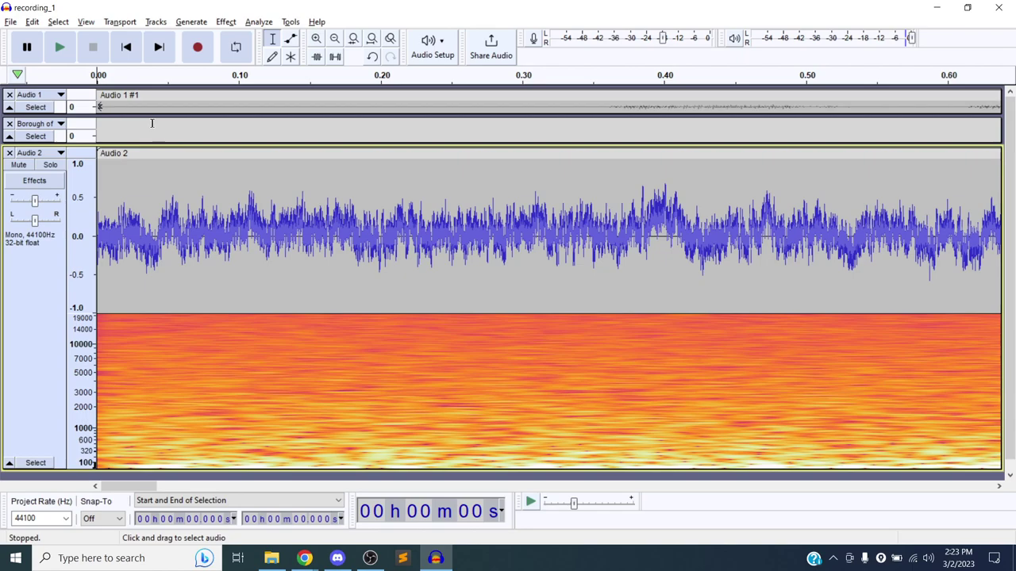
click(59, 49)
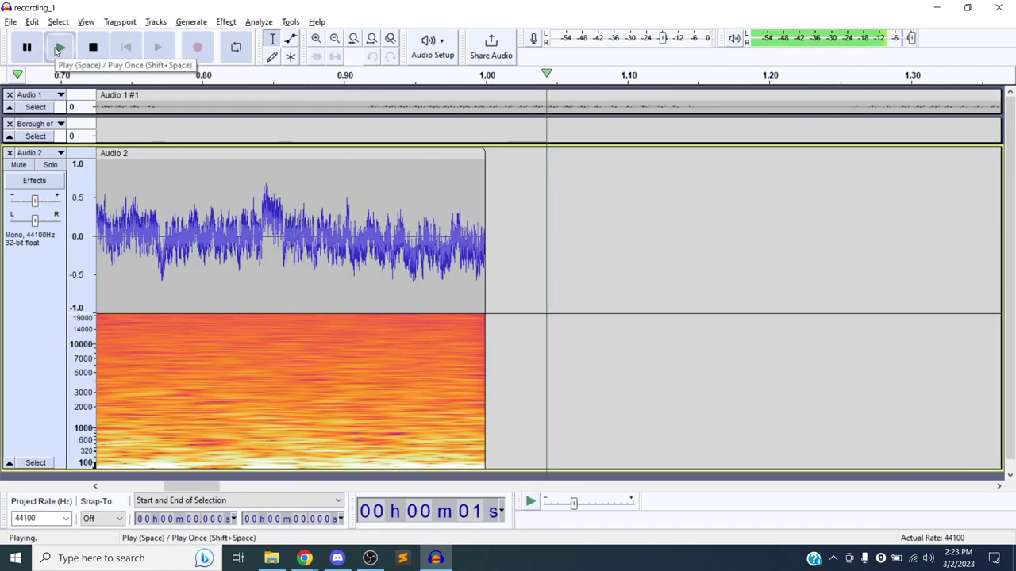
click(93, 47)
click(126, 48)
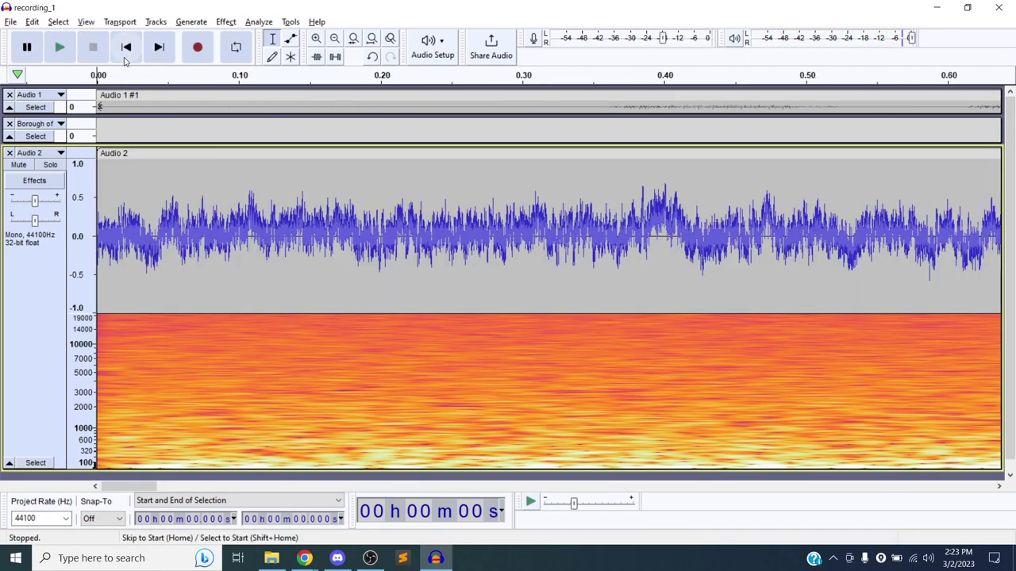
key(alt+Tab)
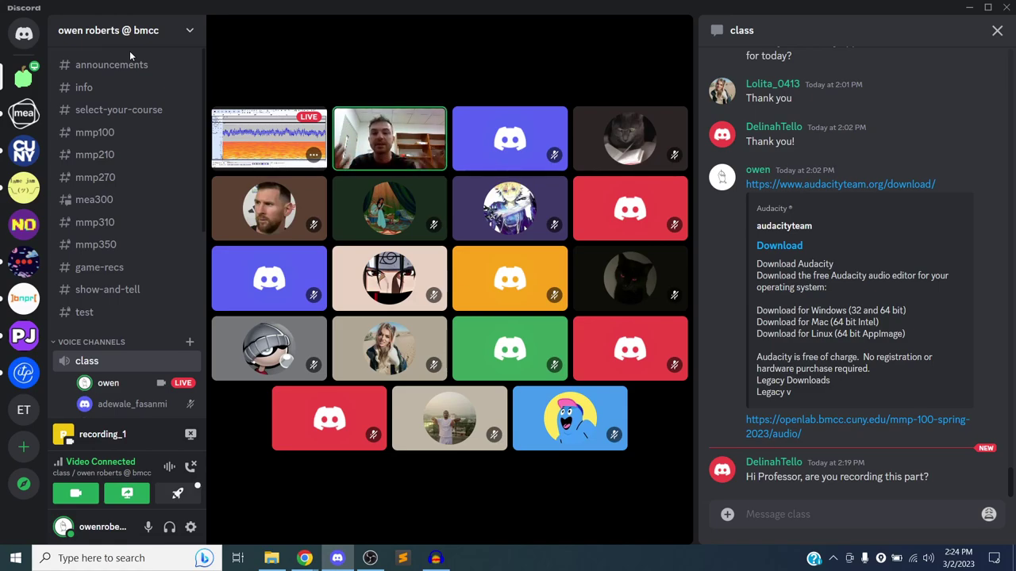
key(alt+Tab)
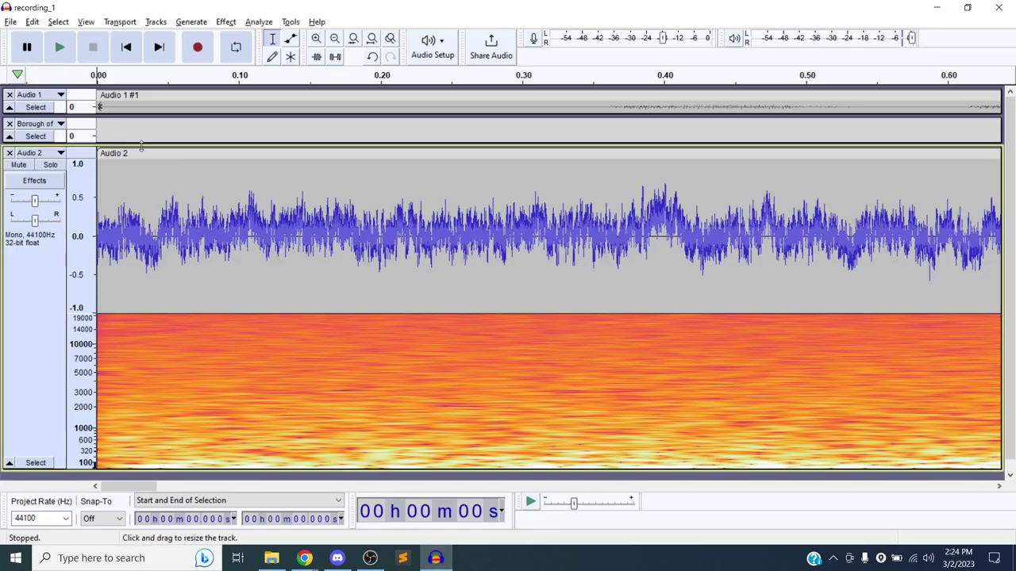
Step: Undo the pink noise and generate a 1-second, 440 Hz sine tone with amplitude 0.8 on the Audio 2 track
key(ctrl+z)
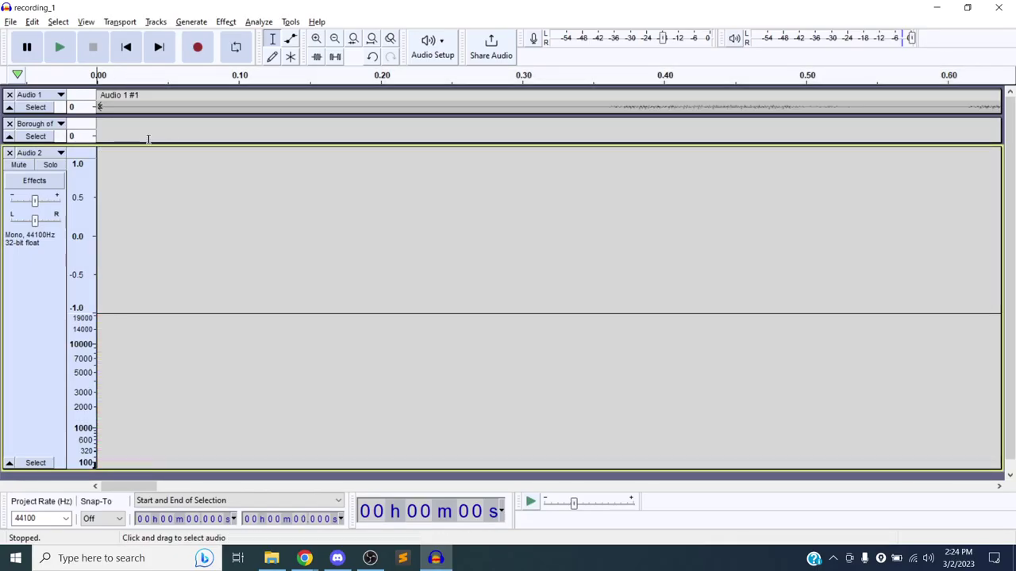
click(192, 23)
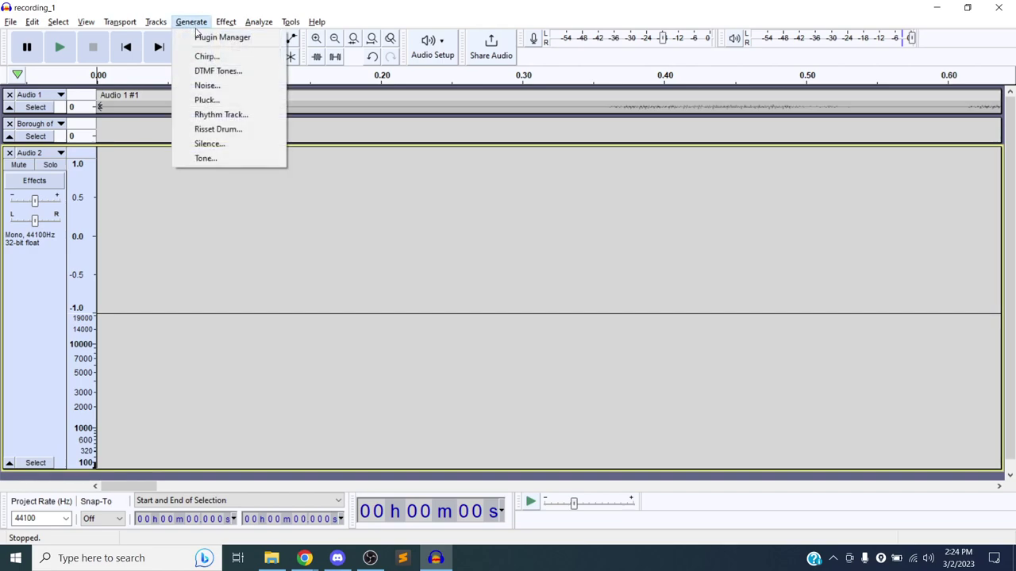
click(220, 158)
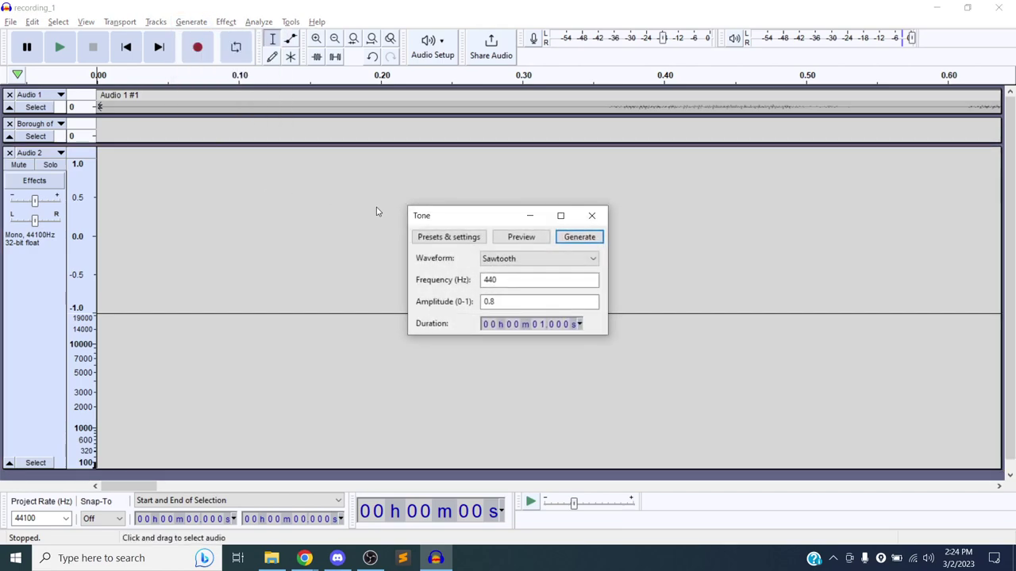
click(546, 259)
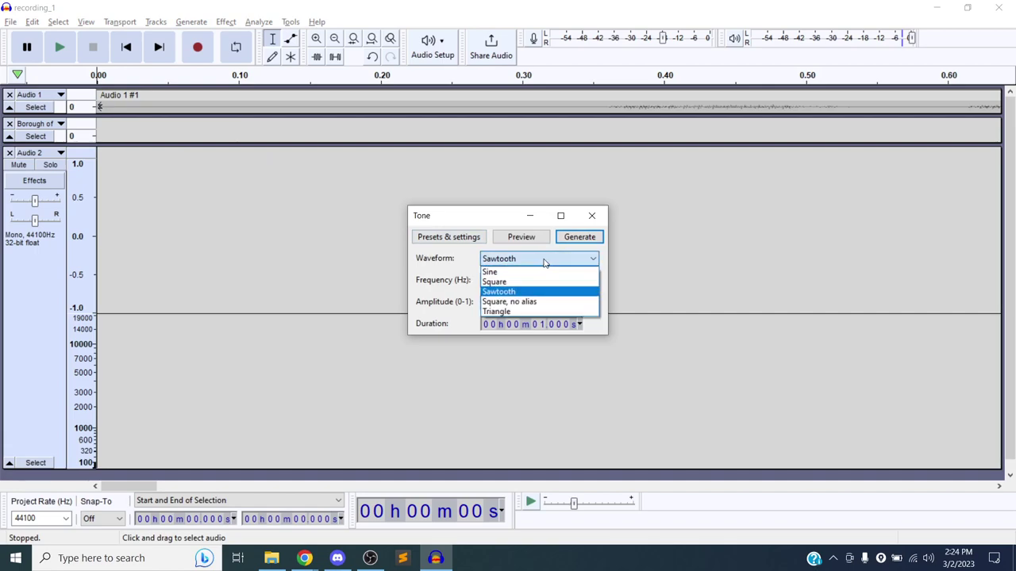
click(526, 274)
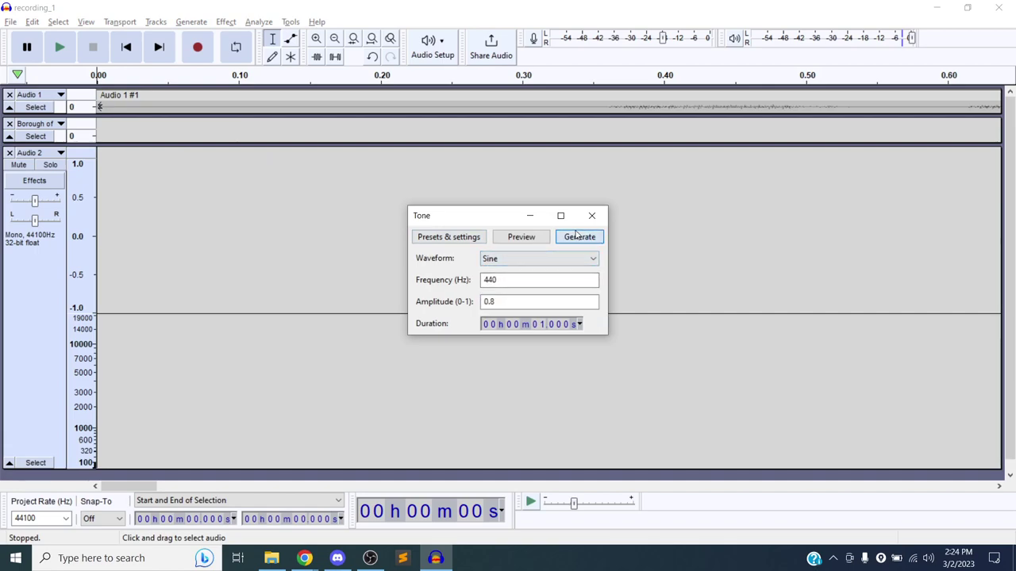
click(579, 237)
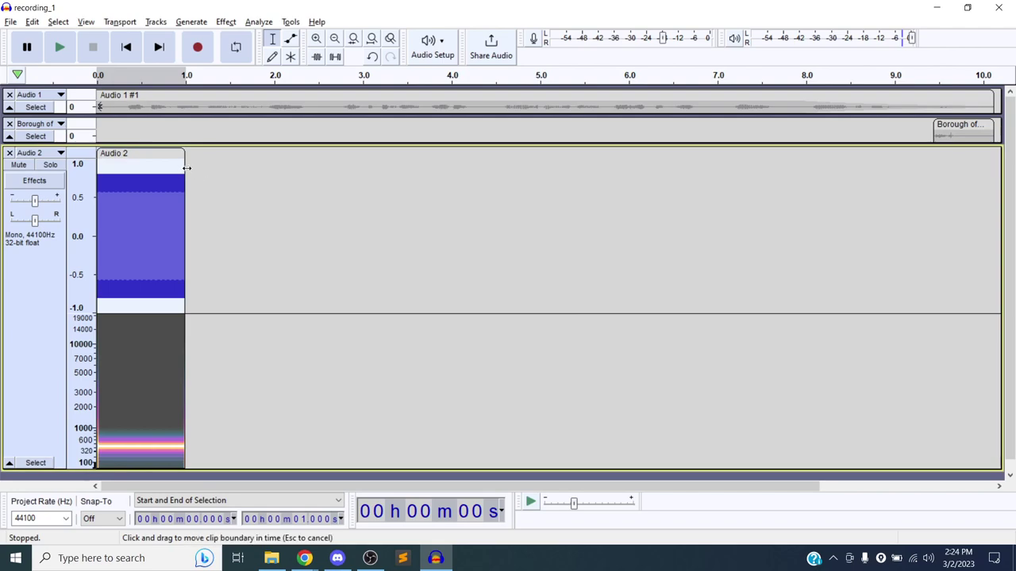
Step: Generate a 1-second, 880 Hz sine tone with amplitude 0.8 at about 1.05 s, just after the first tone on the Audio 2 track
click(189, 167)
click(189, 22)
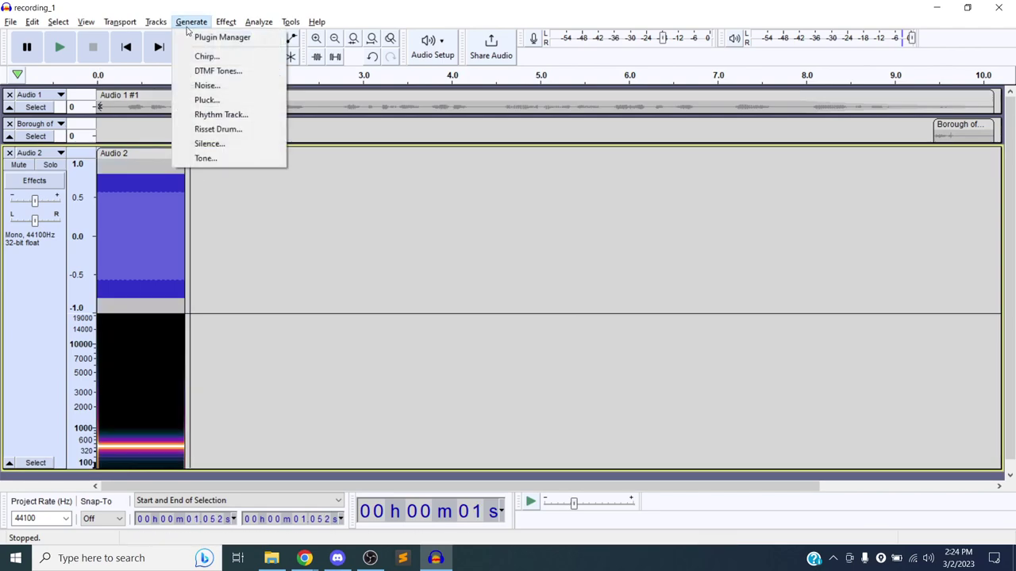
click(262, 158)
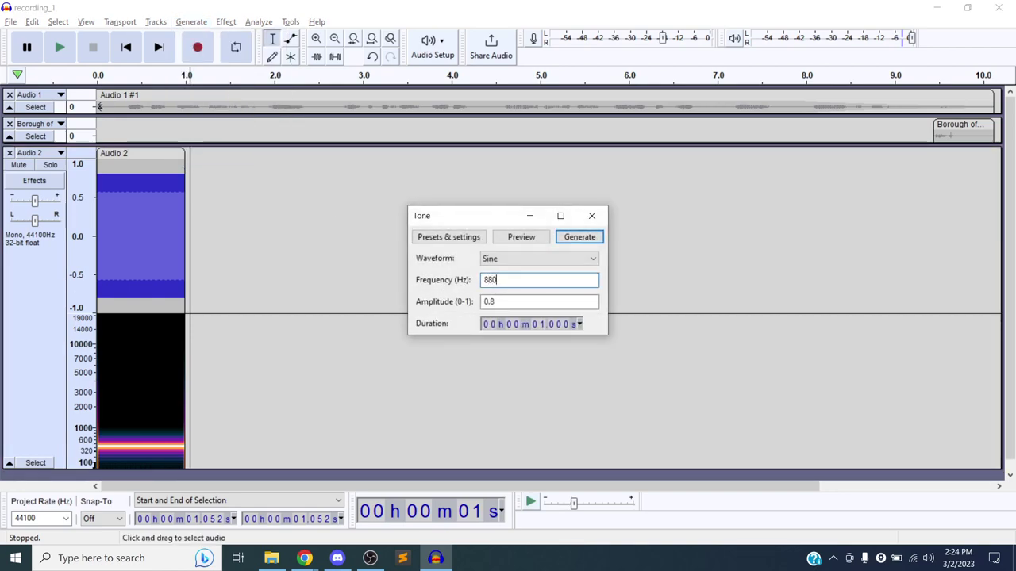
key(Return)
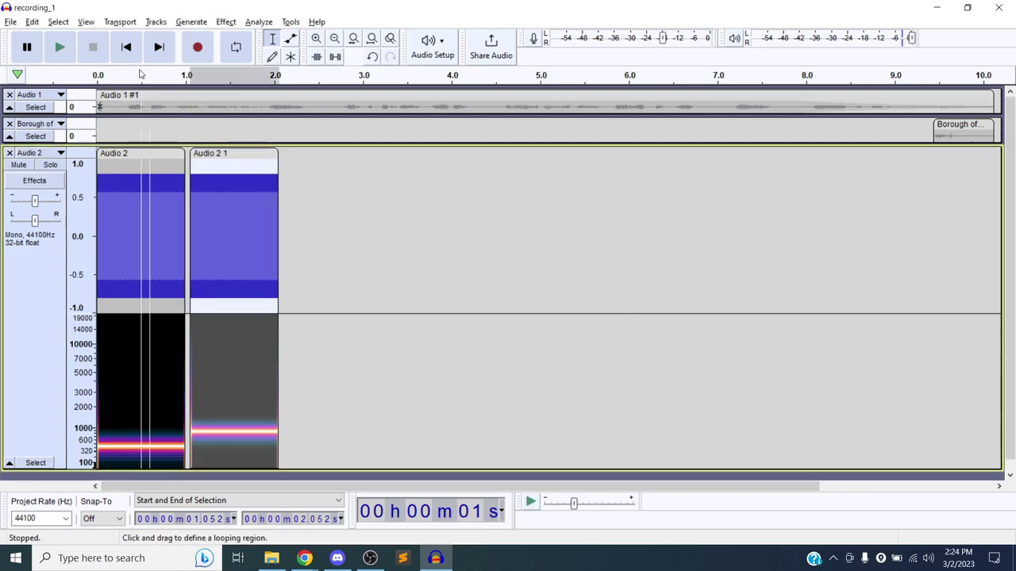
Step: Play both sine tones from the project start, stop playback and check the class call in Discord
key(alt+Tab)
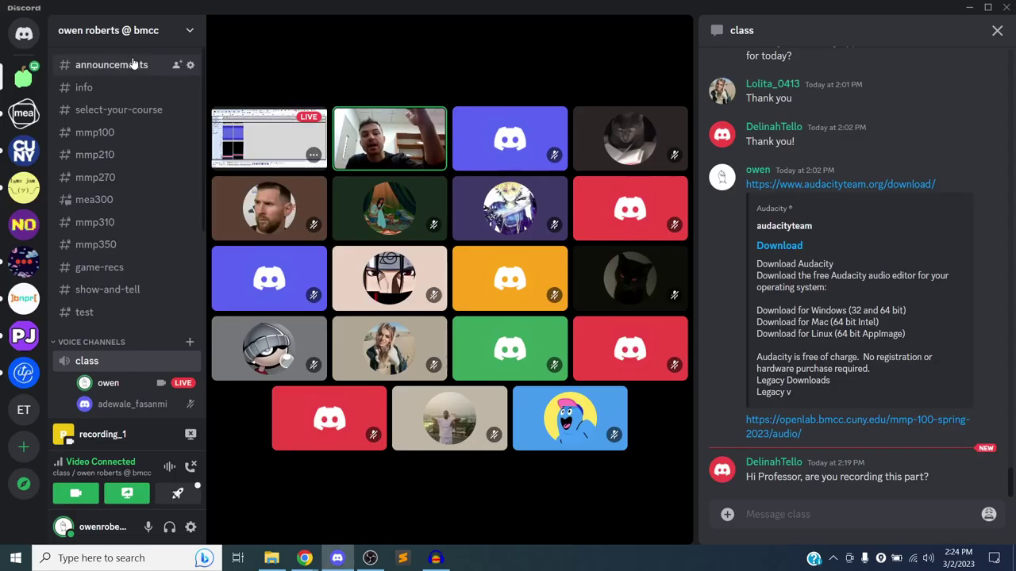
key(alt+Tab)
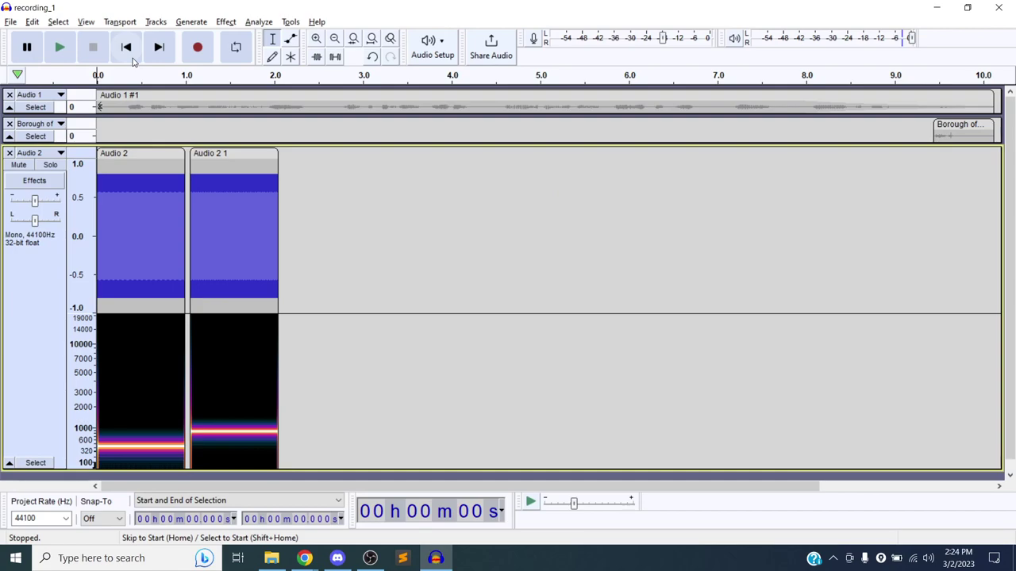
key(space)
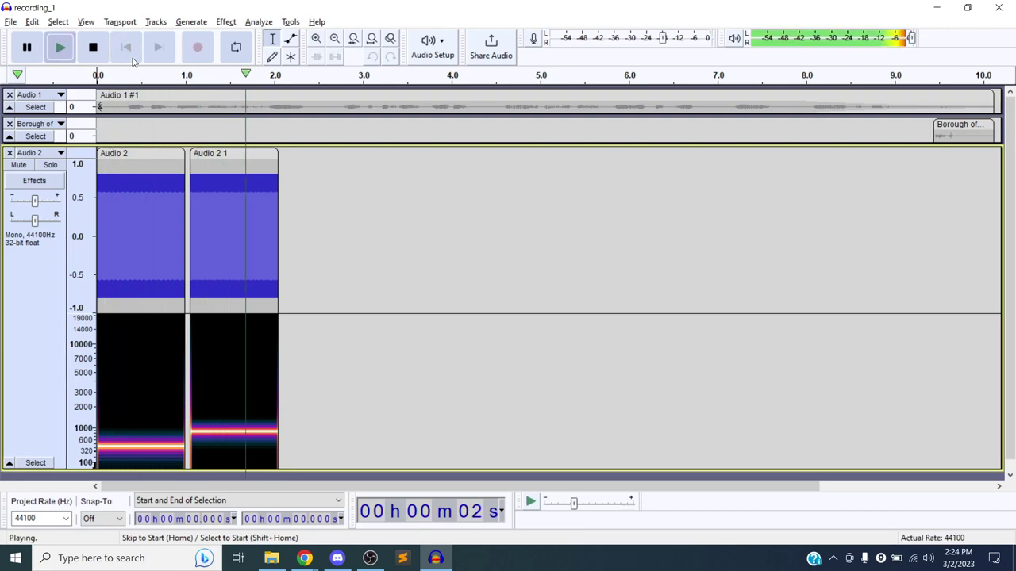
key(alt+space)
key(alt+Tab)
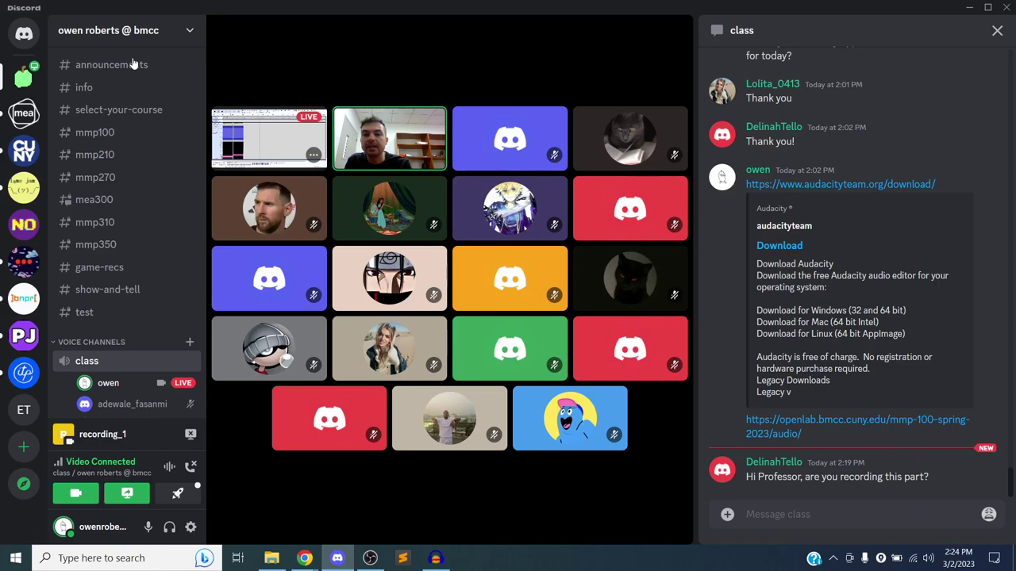
key(alt+Tab)
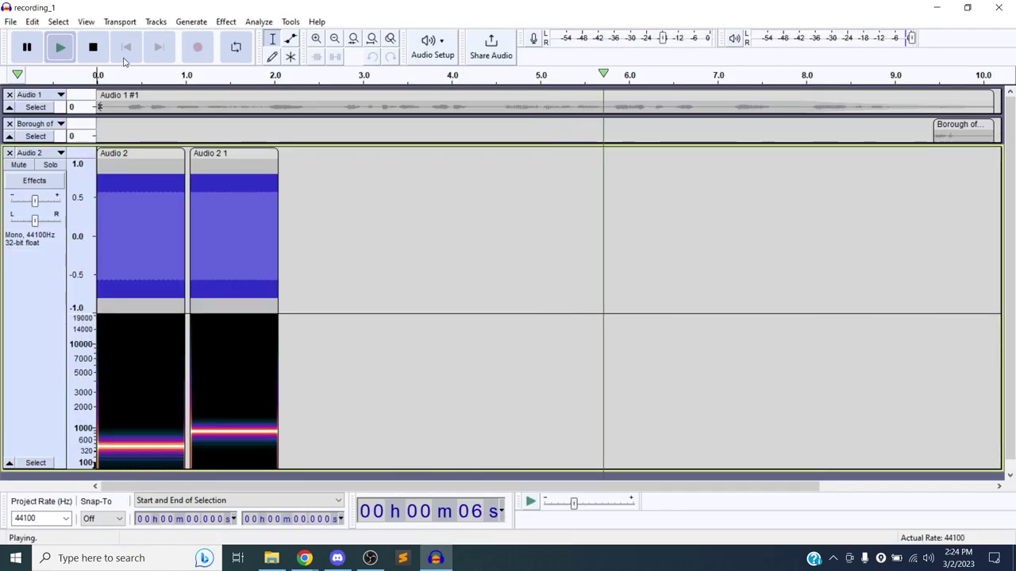
click(90, 45)
key(alt+Tab)
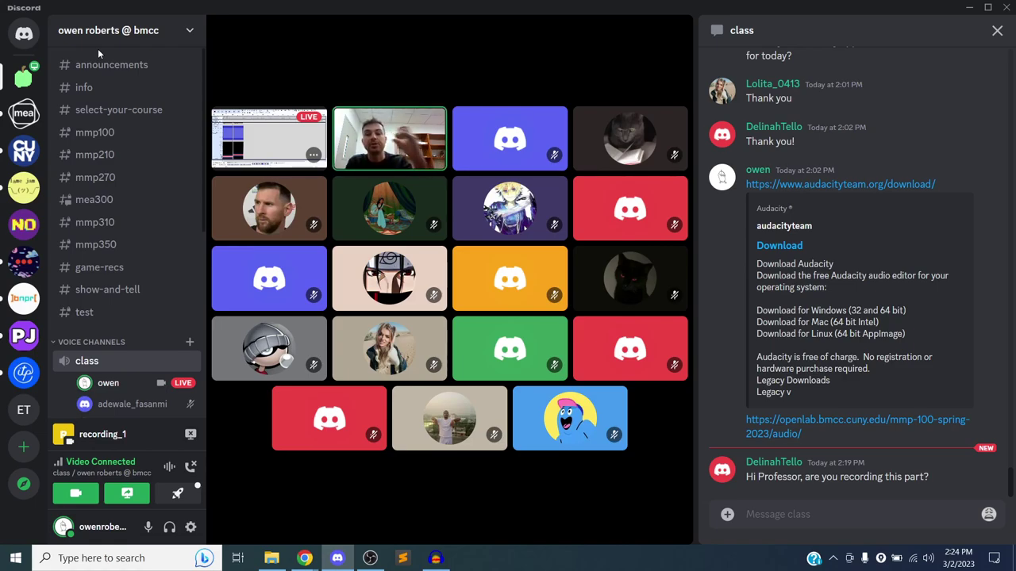
key(alt+Tab)
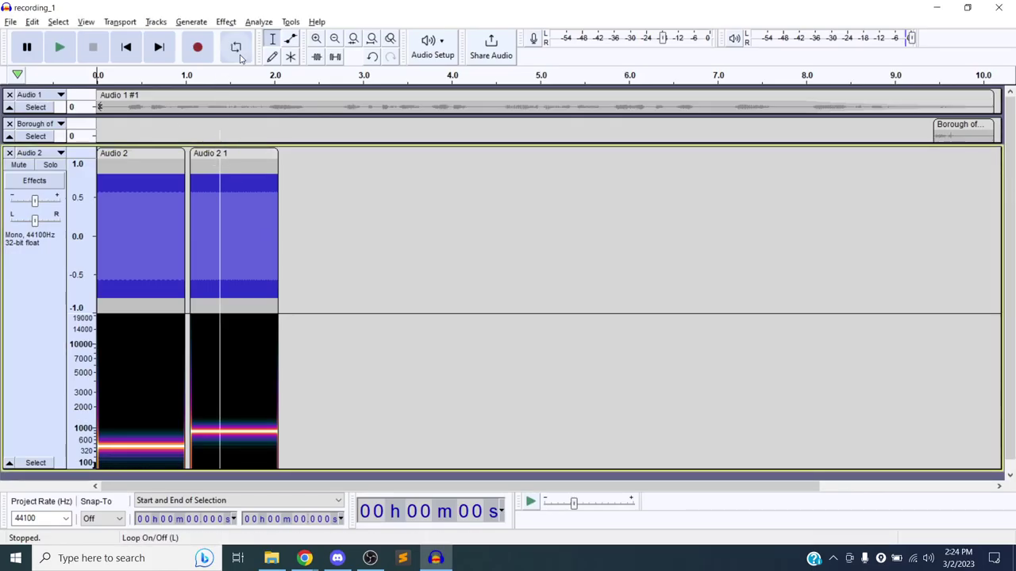
Step: Compare the individual cycles and spectrogram bands of the 440 Hz and 880 Hz sine tones up close
click(315, 39)
click(316, 38)
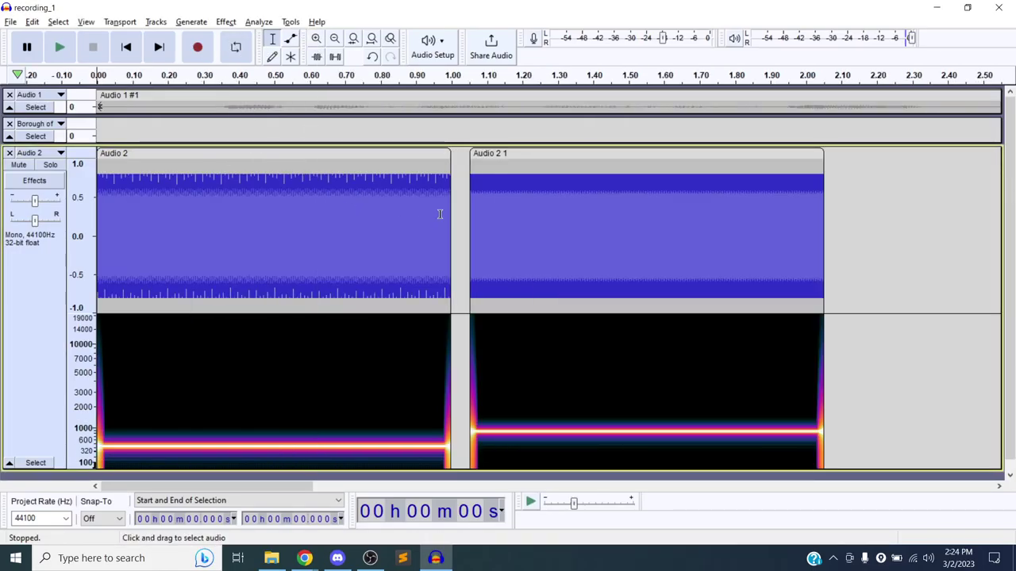
click(465, 197)
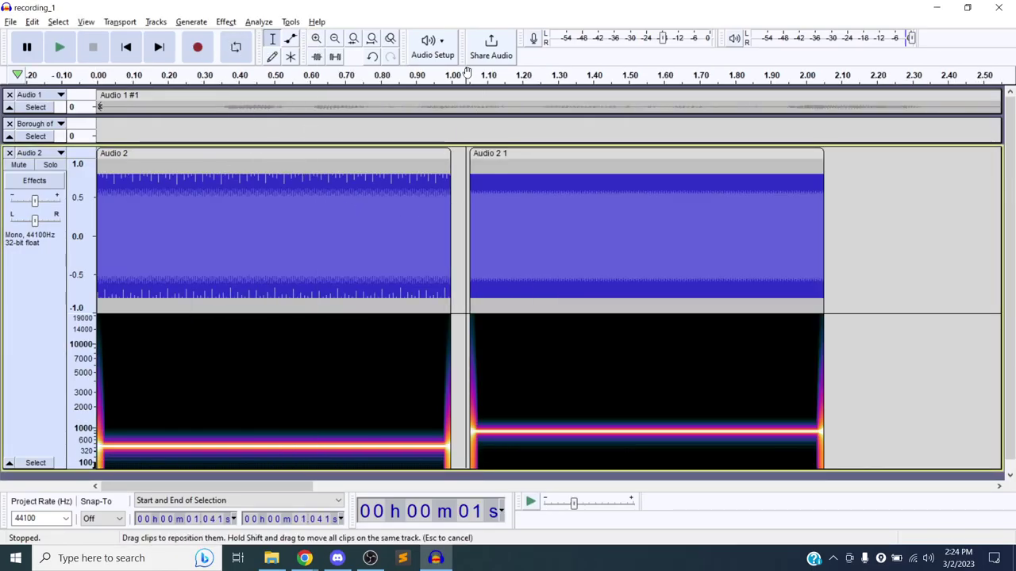
click(318, 40)
click(318, 39)
click(316, 38)
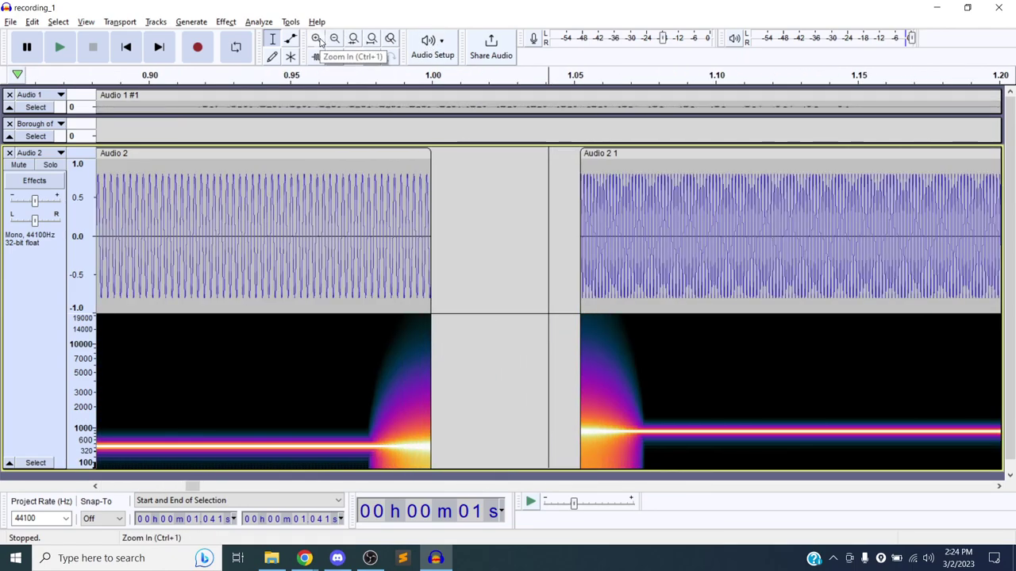
click(316, 39)
click(317, 39)
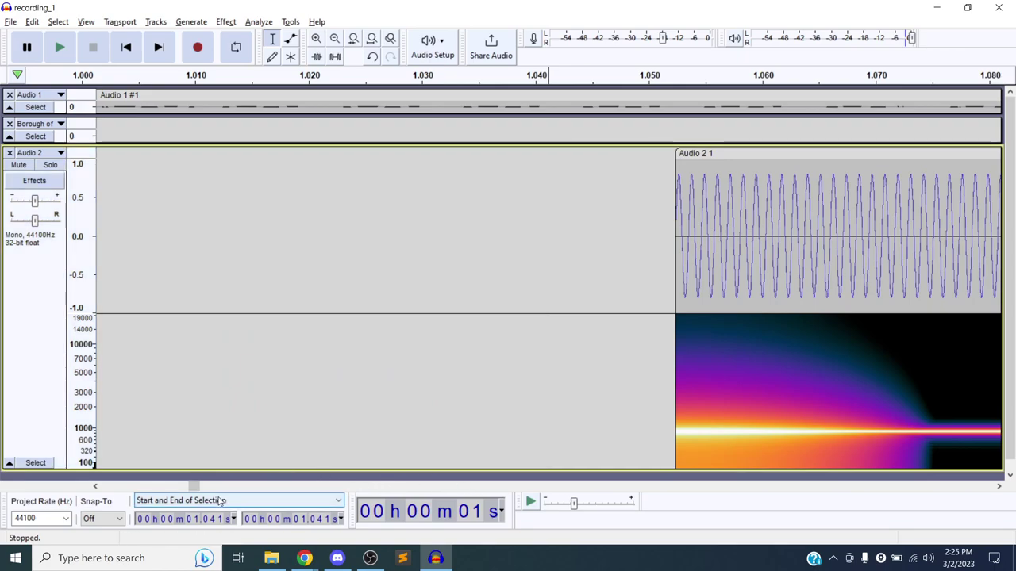
drag(200, 489, 251, 487)
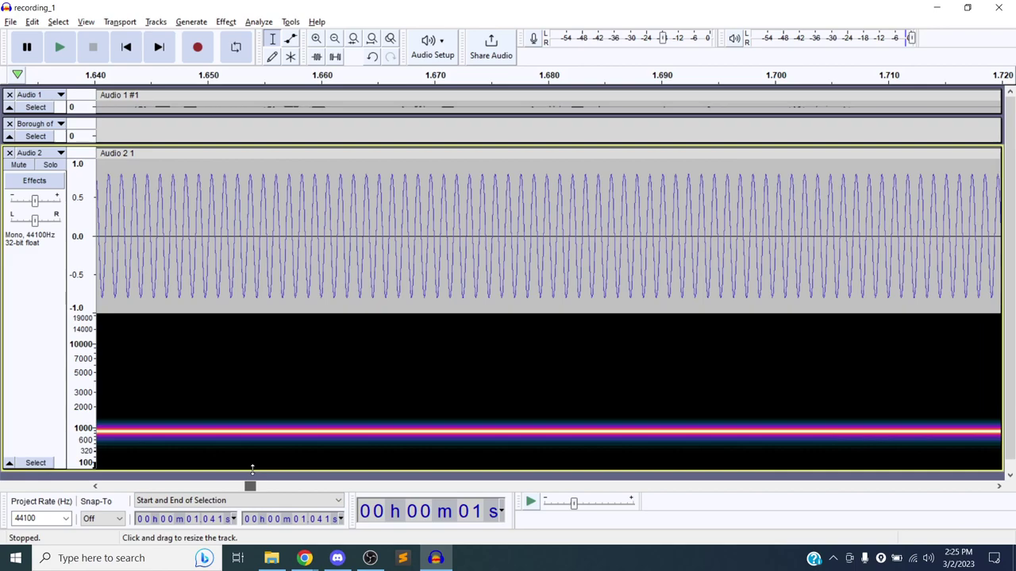
Step: Generate a third 1-second sine tone, lower in frequency than the first, with amplitude 0.8 at about 2.135 s on the Audio 2 track
key(alt+Tab)
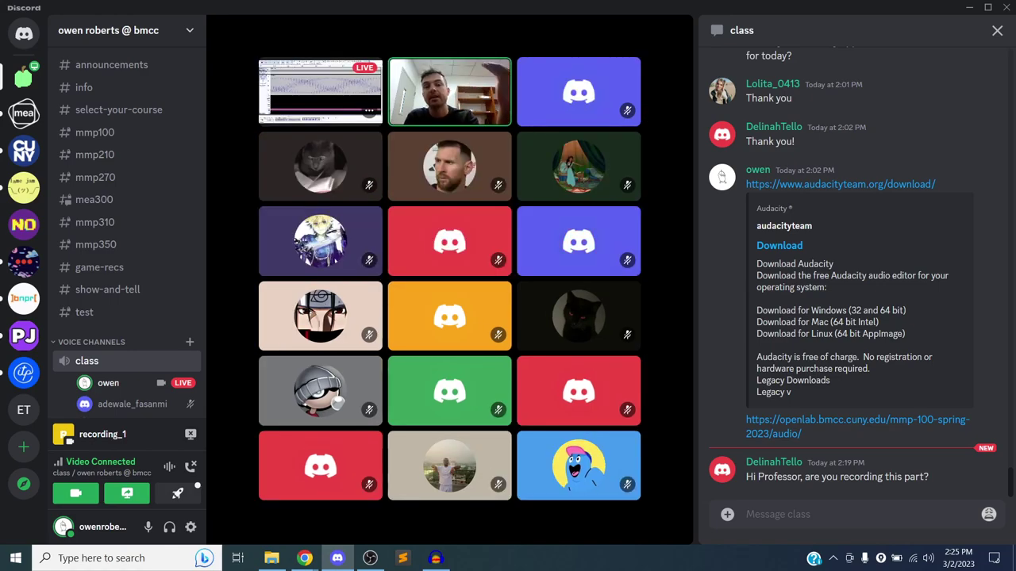
key(alt+Tab)
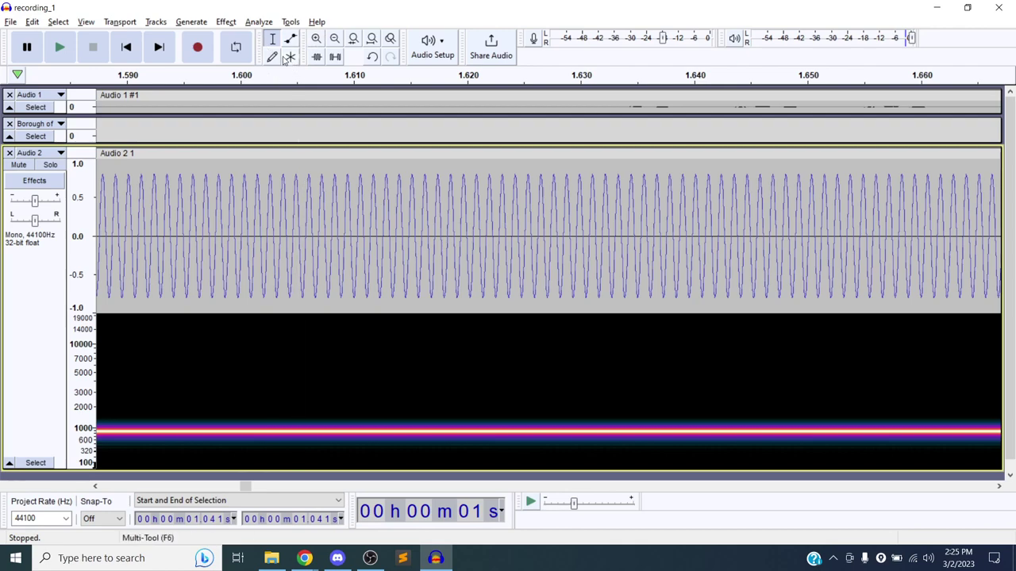
click(371, 38)
click(286, 177)
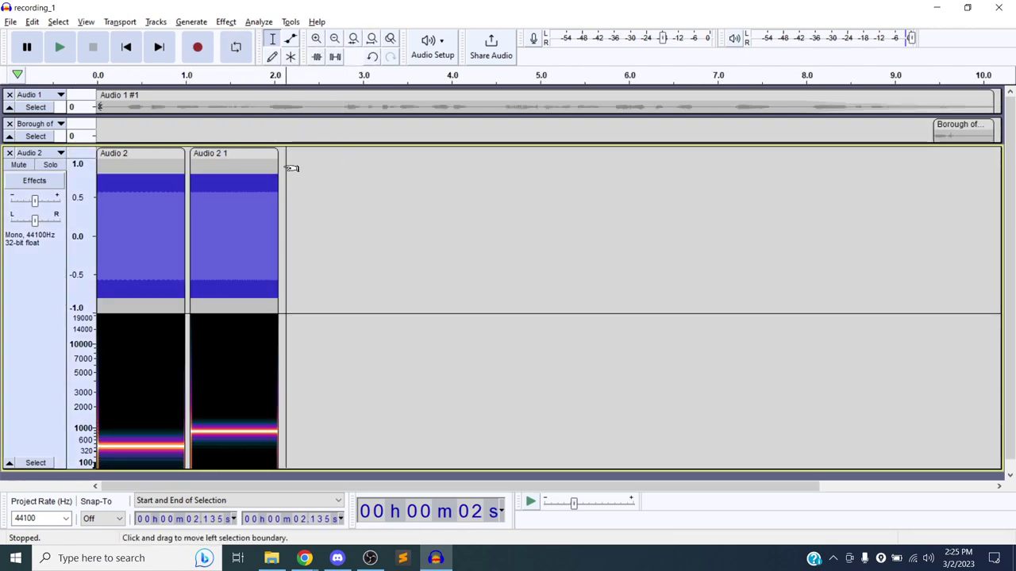
click(192, 21)
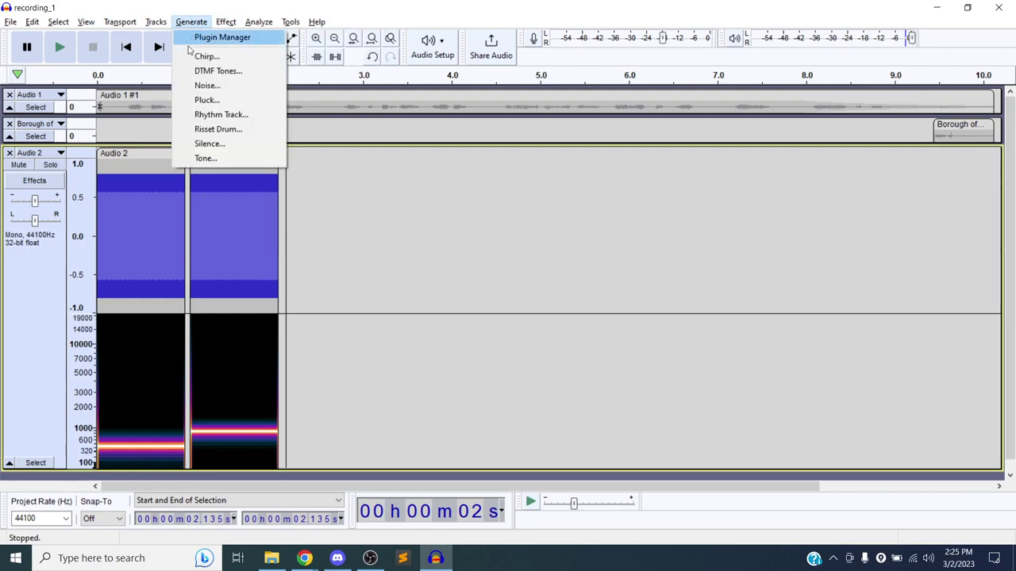
click(207, 157)
double_click(505, 280)
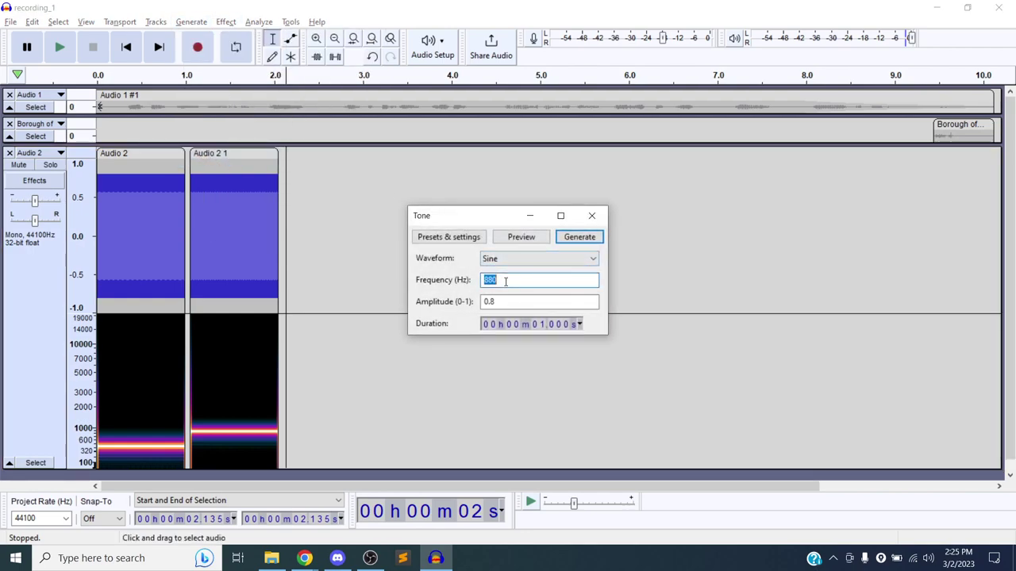
key(Return)
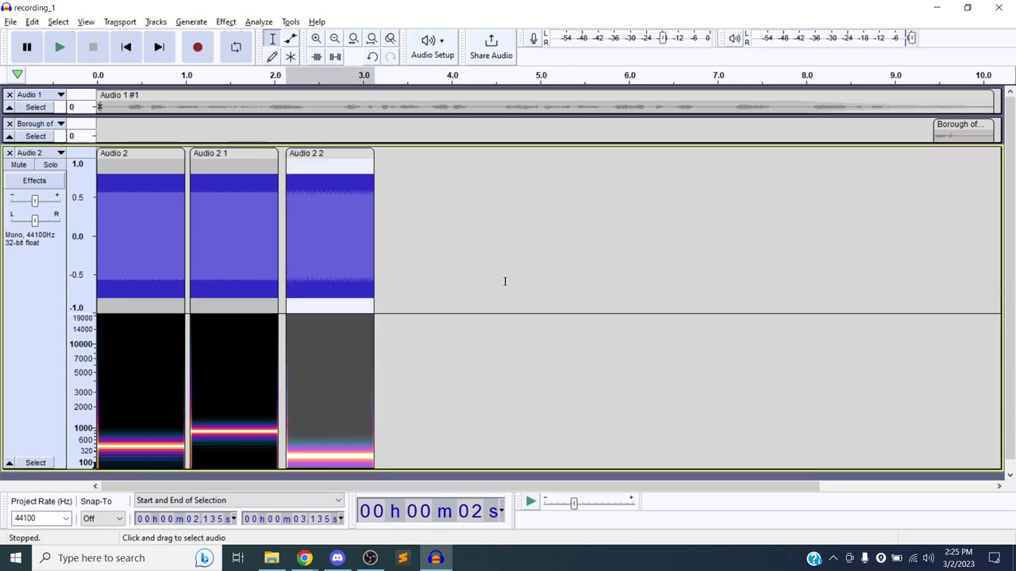
Step: Compare the cycles and spectrogram band of the third sine tone with those of the 880 Hz tone up close
click(126, 46)
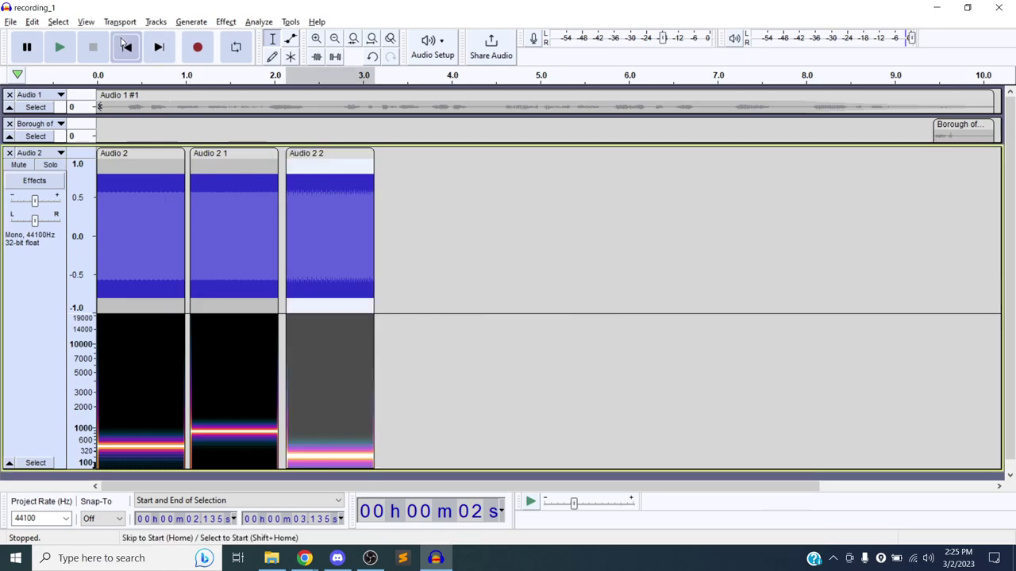
click(299, 171)
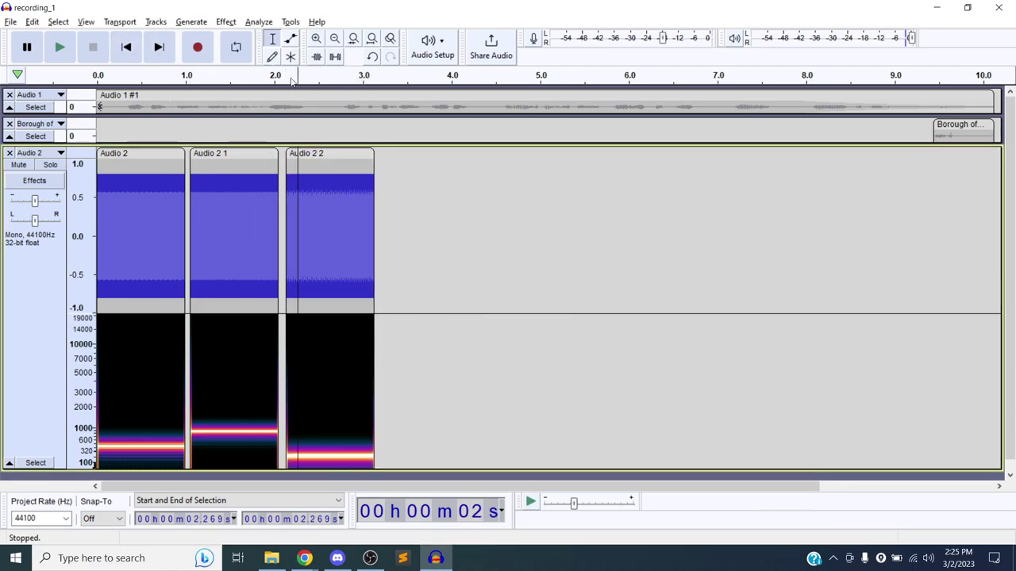
click(316, 38)
click(316, 38)
click(316, 38)
click(316, 39)
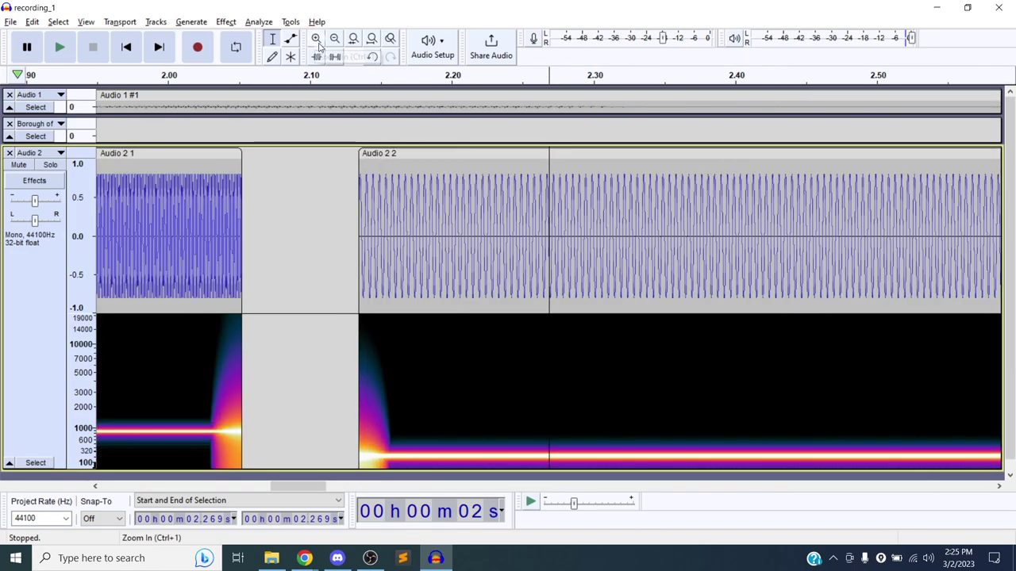
click(371, 39)
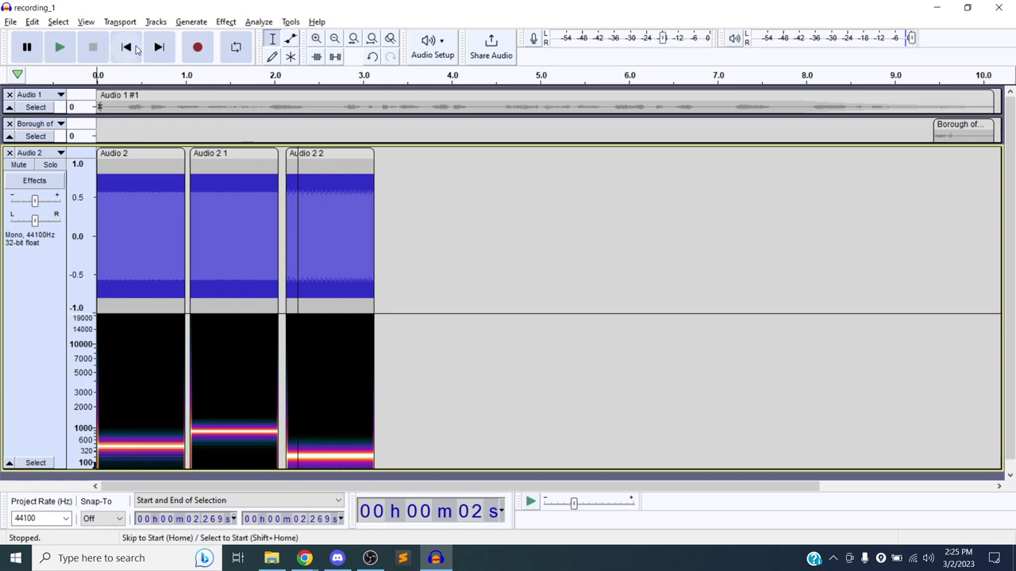
Step: Play all three sine tones from the project start, stop playback and check the class call in Discord
key(space)
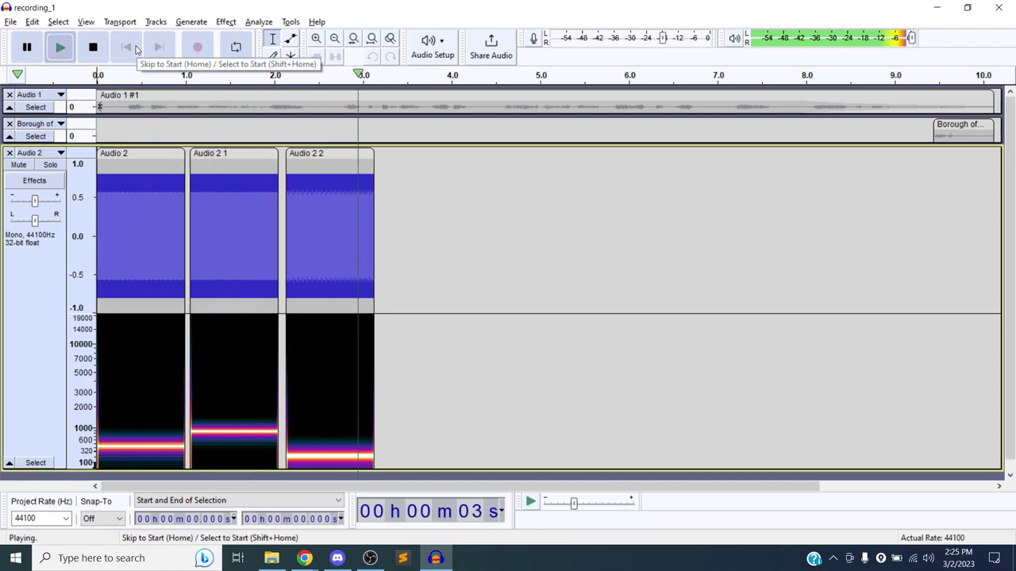
click(93, 47)
key(alt+Tab)
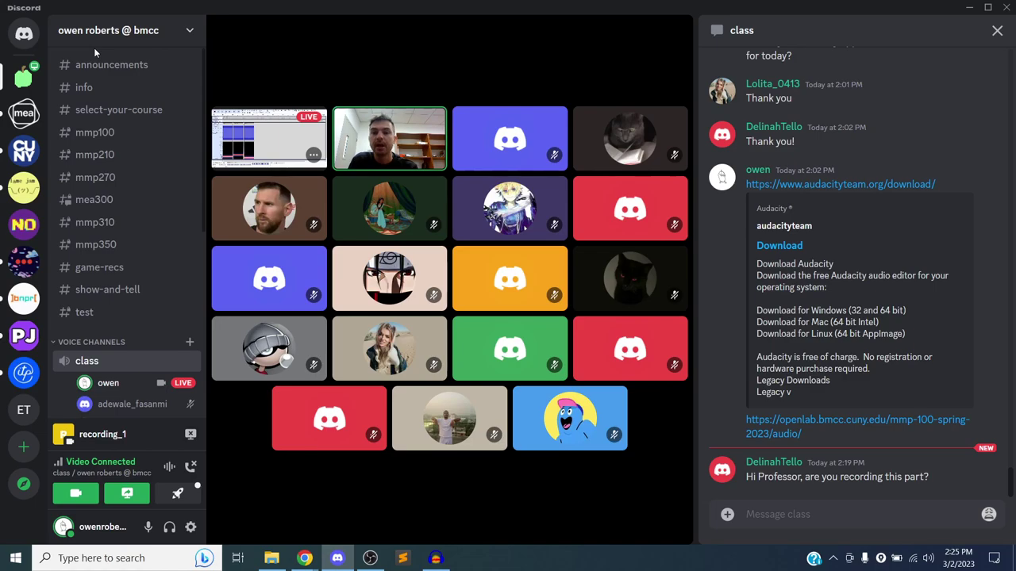
key(alt+Tab)
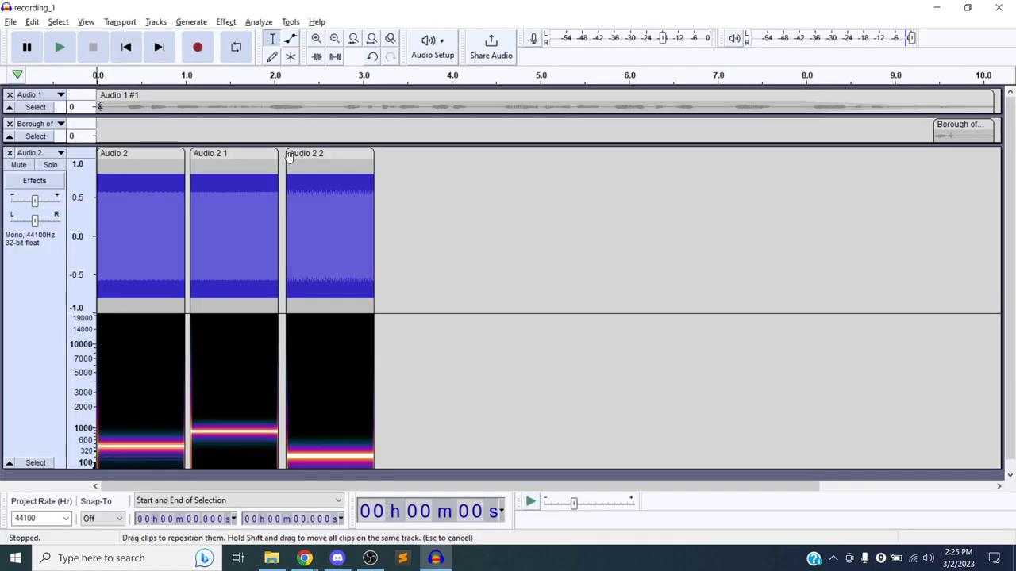
Step: Delete the Audio 2 track and display the Audio 1 voice recording, soloed and in a taller track, as a spectrogram
click(9, 153)
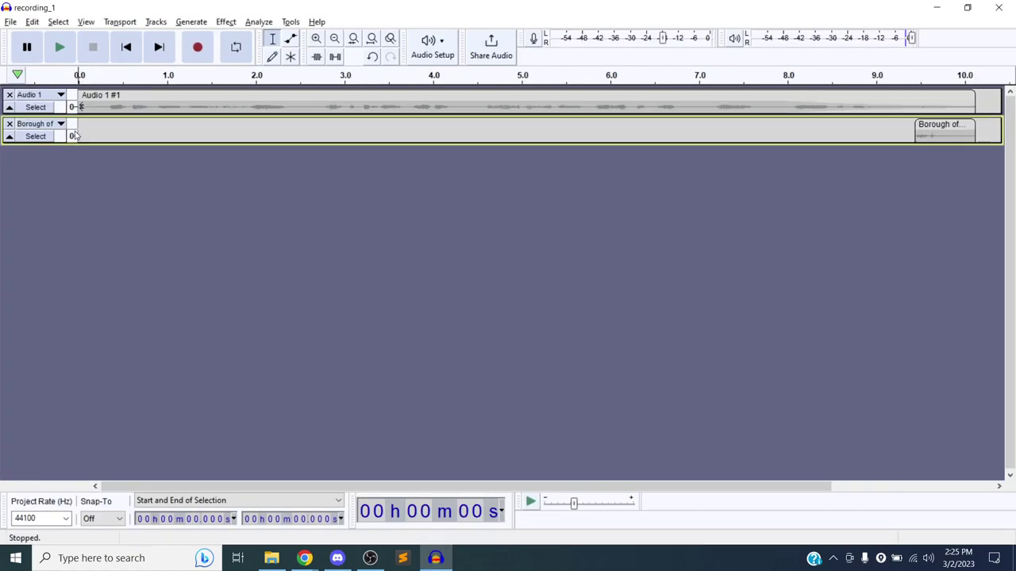
drag(92, 113, 90, 325)
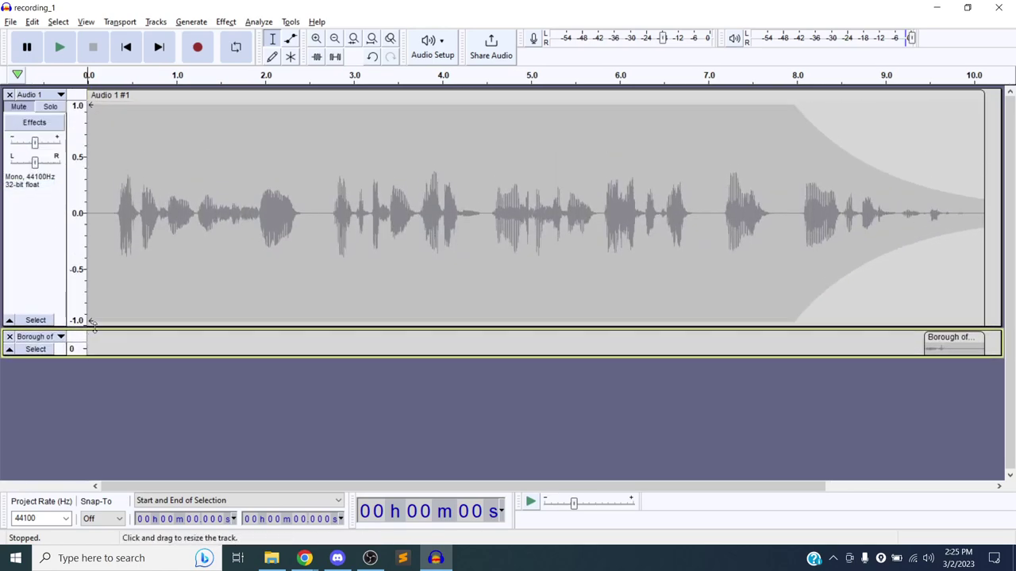
click(45, 104)
click(32, 95)
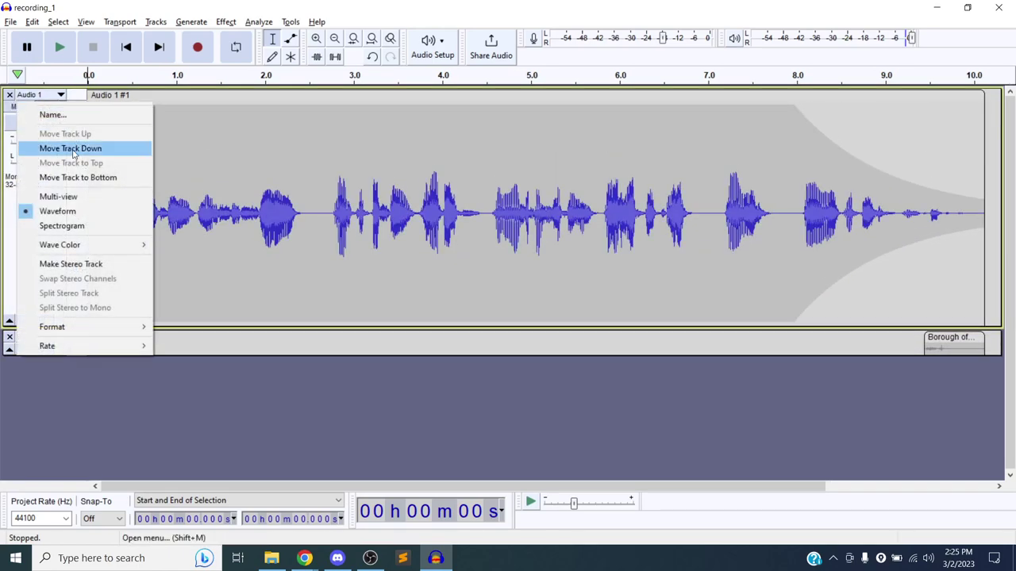
click(62, 226)
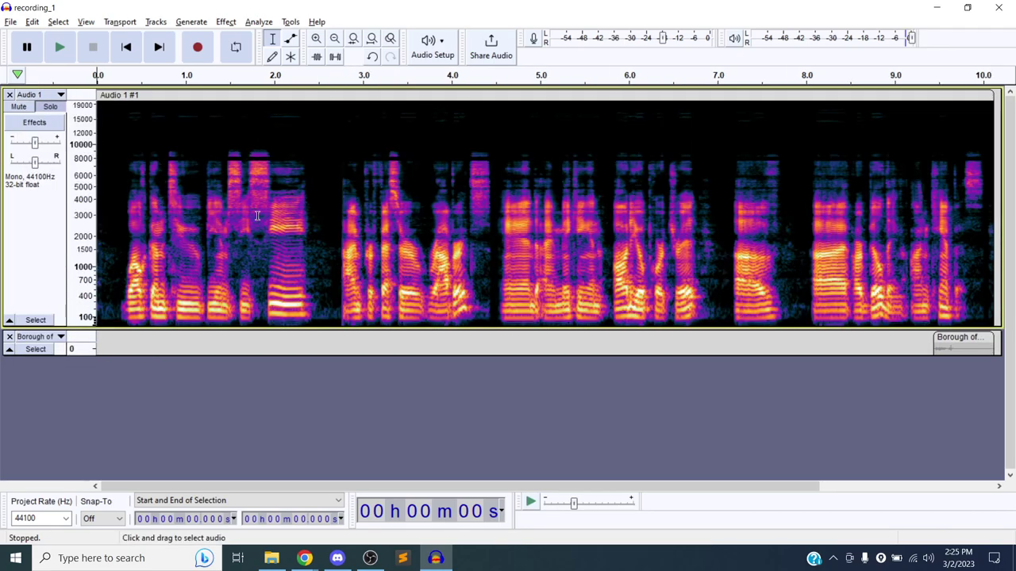
Step: Examine the frequency bands of the voice recording's spectrogram up close around 0.72 s, and across its first 2.5 seconds
click(160, 137)
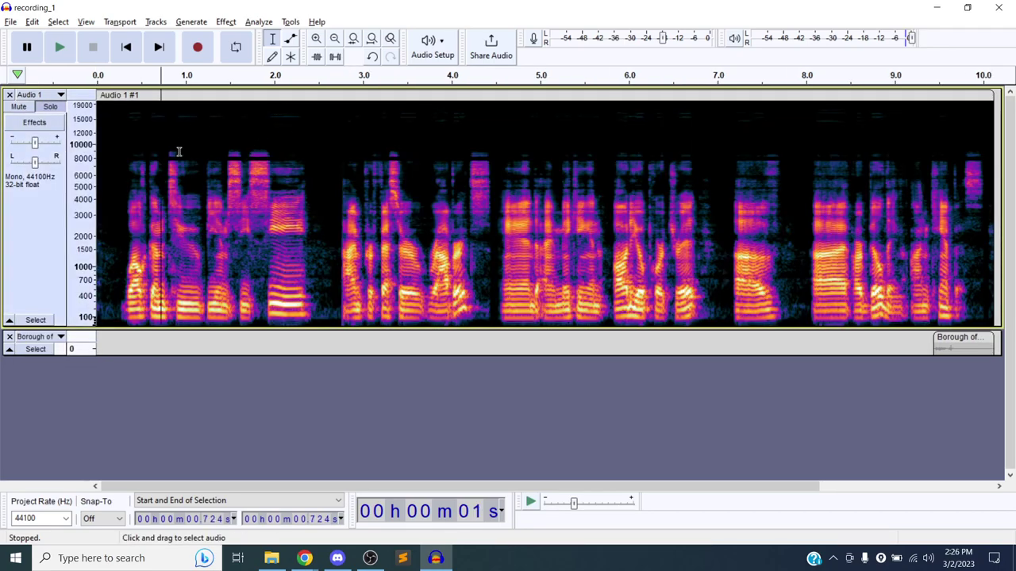
click(315, 40)
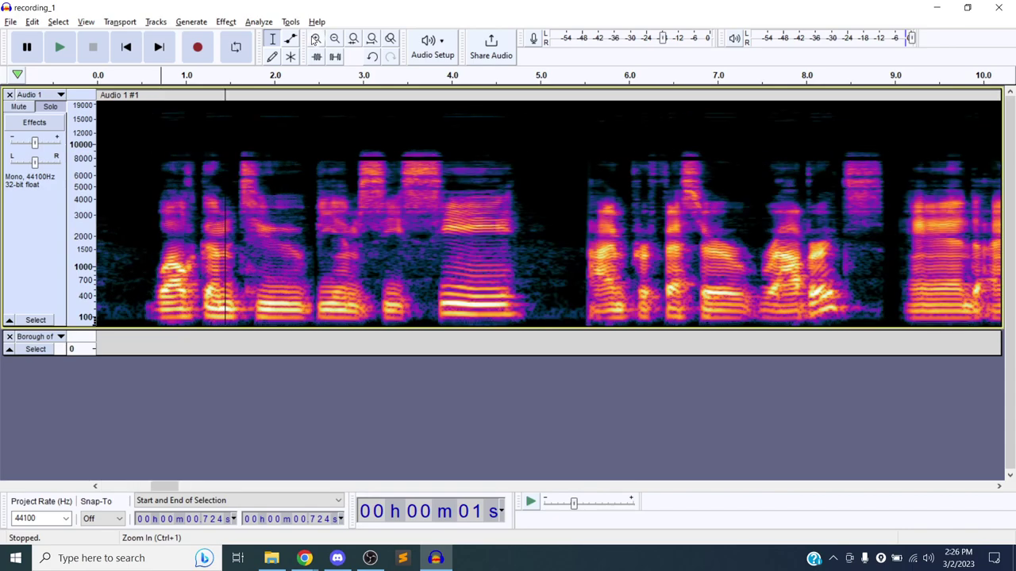
click(315, 39)
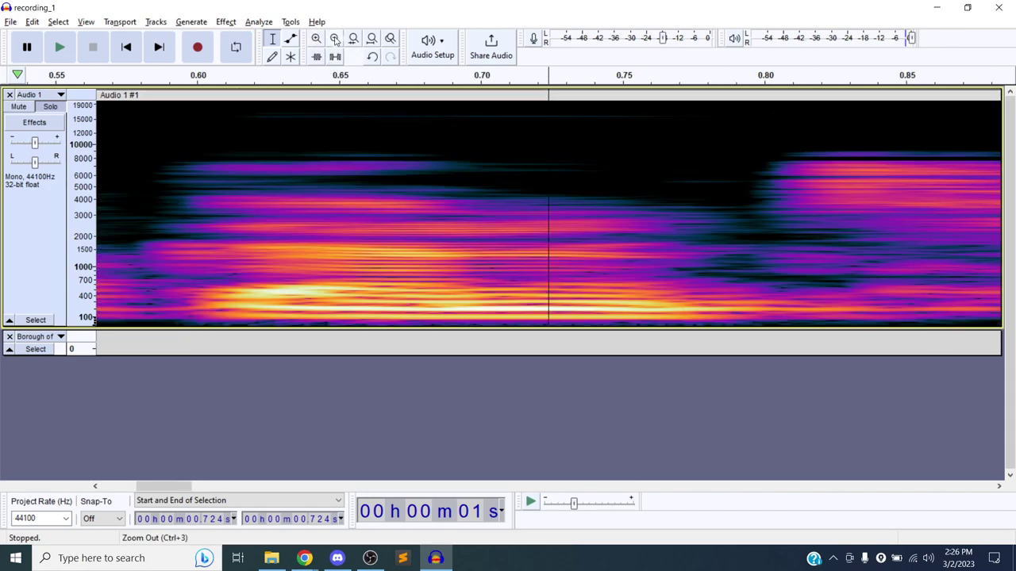
click(335, 40)
click(335, 40)
click(335, 40)
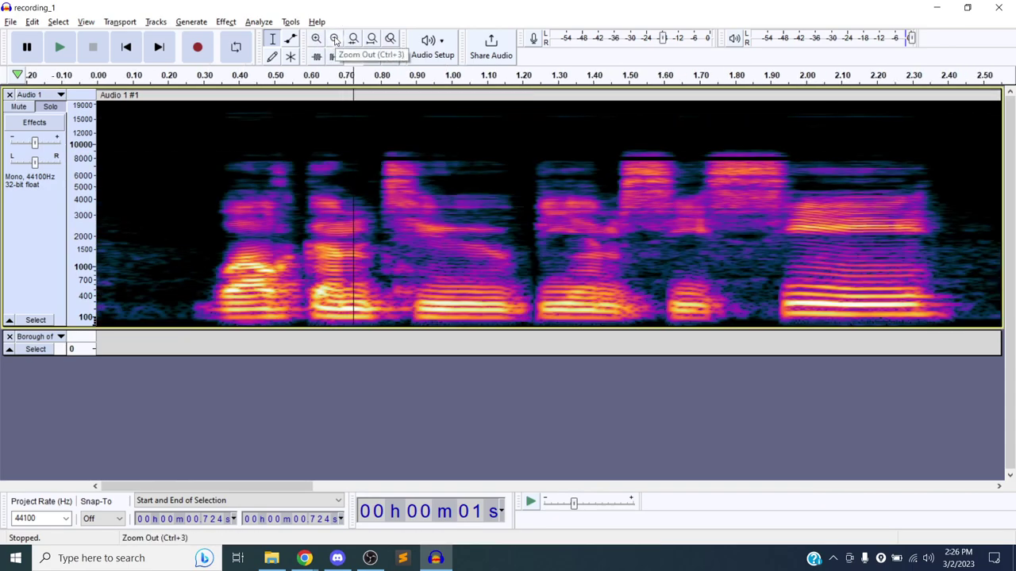
Step: Check the class call in Discord several times while reviewing the voice spectrogram in Audacity
key(alt+Tab)
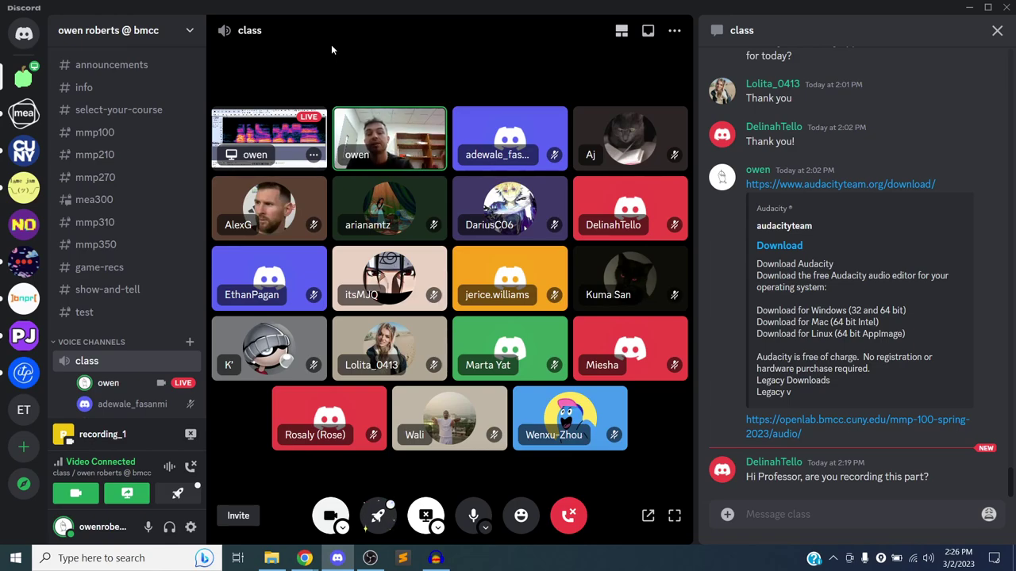
key(alt+Tab)
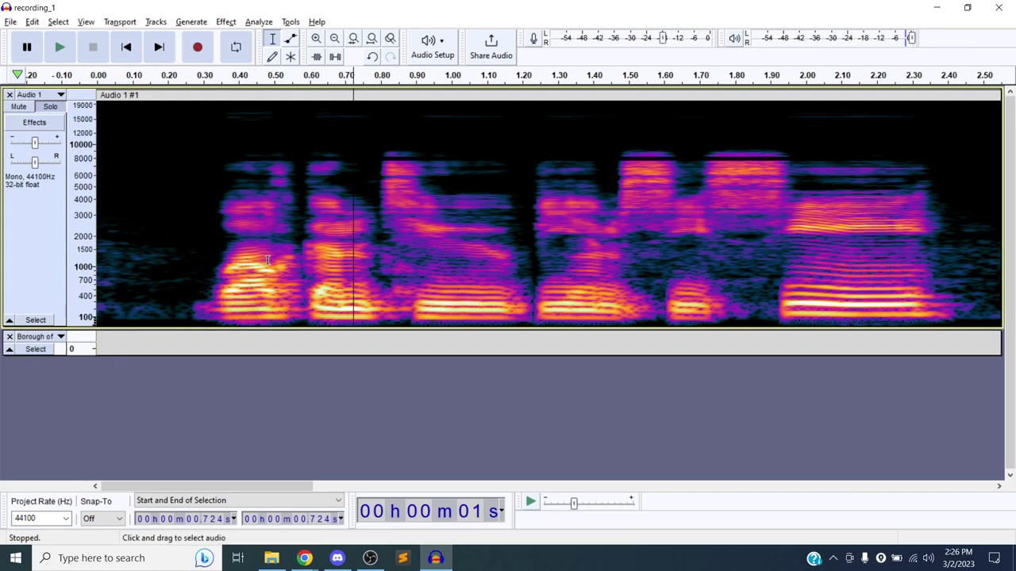
key(alt+Tab)
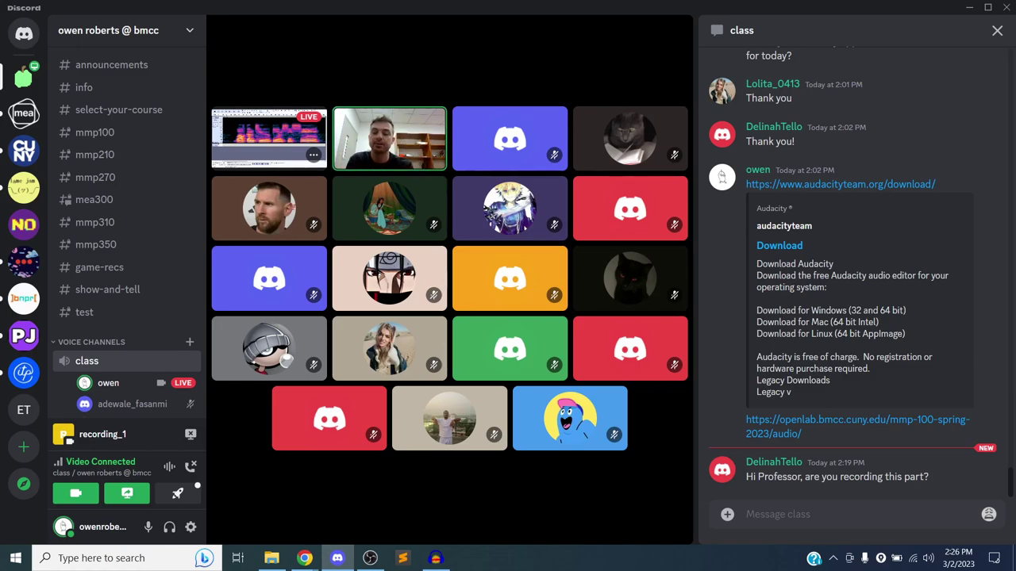
key(alt+Tab)
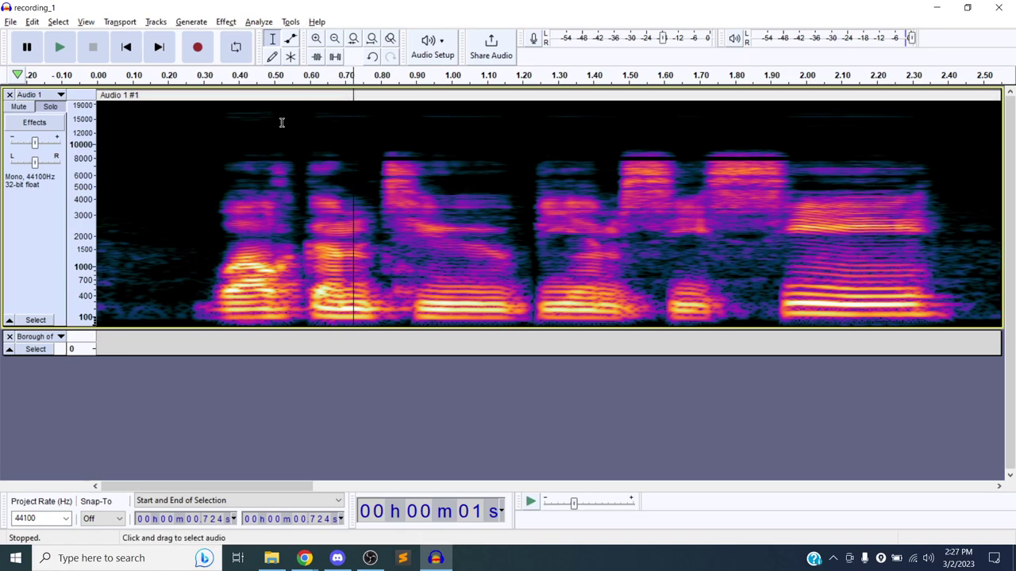
key(alt+Tab)
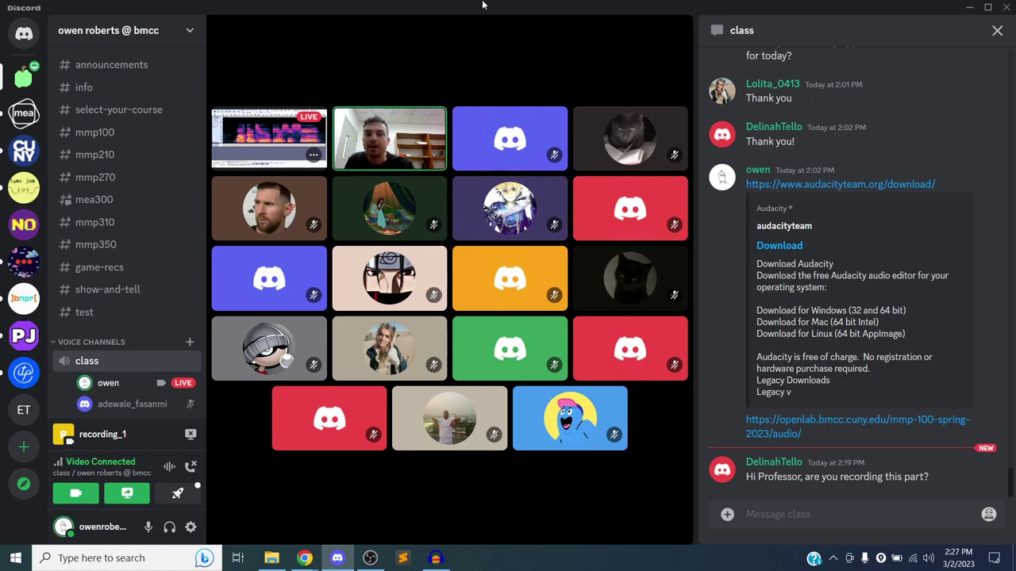
key(alt+Tab)
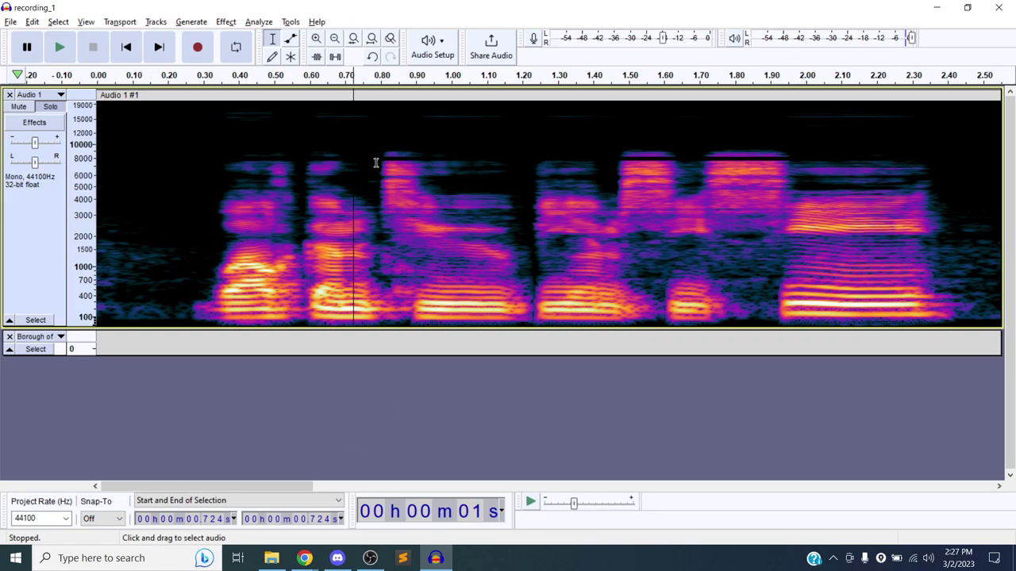
Step: Turn off solo on the Audio 1 track and return it to a waveform view at minimal track height
click(40, 96)
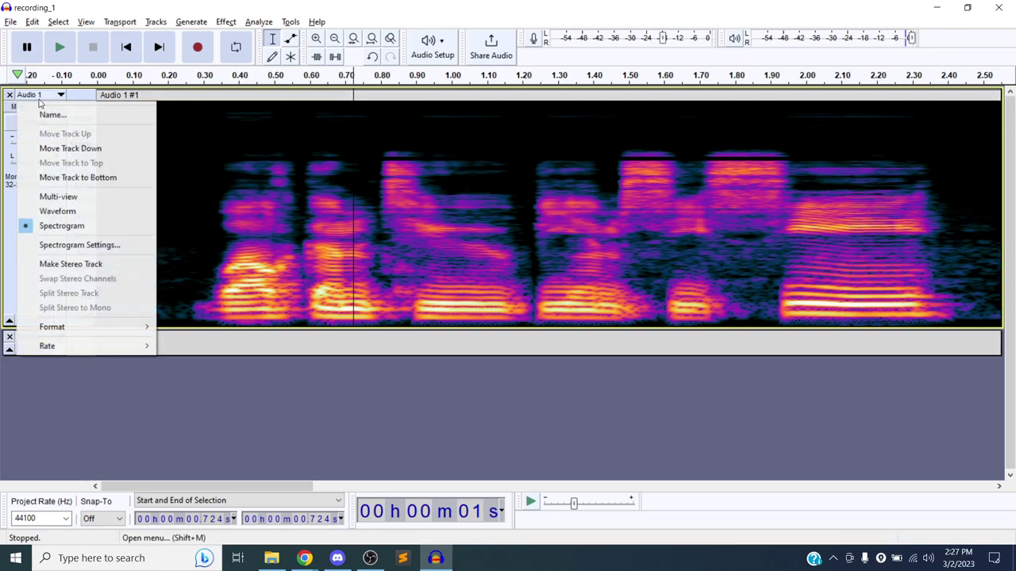
click(62, 225)
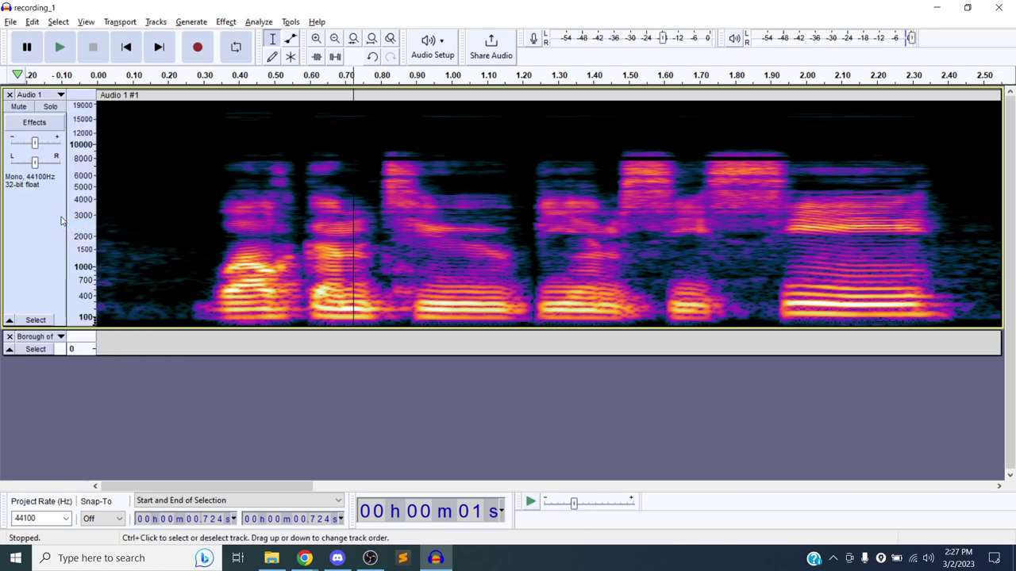
click(41, 96)
click(57, 211)
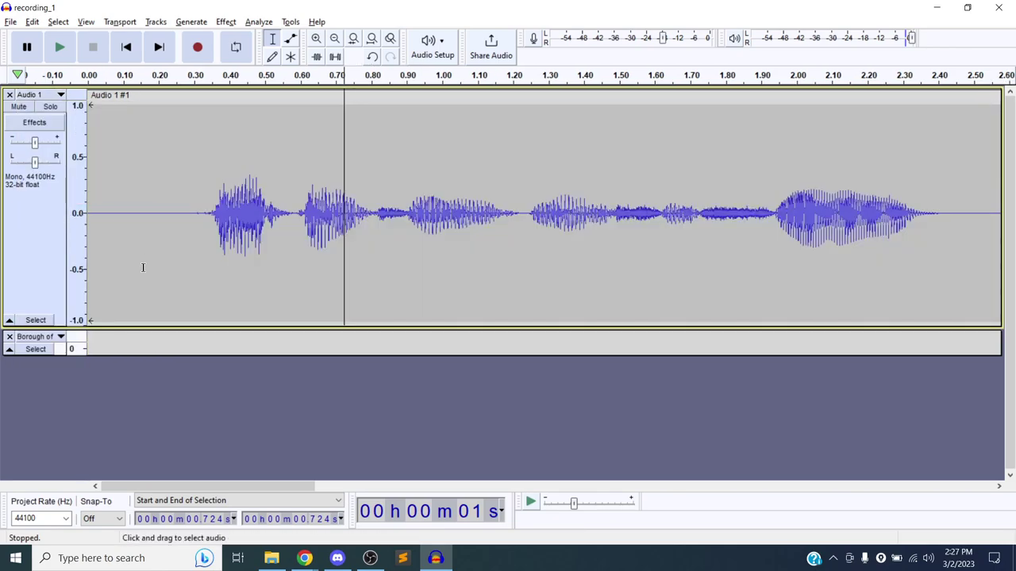
drag(136, 327, 170, 95)
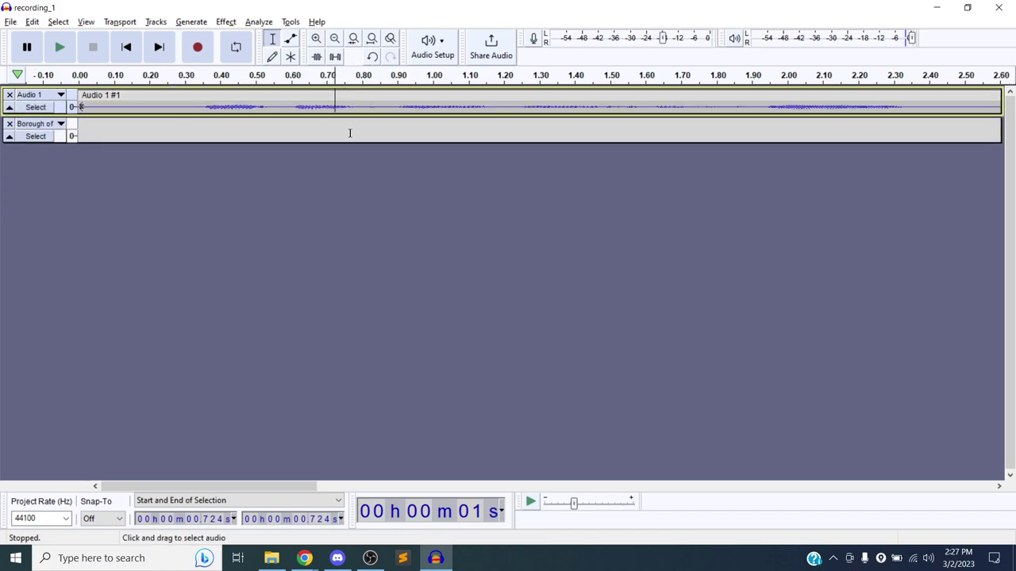
Step: Switch to Discord, stop sharing the Audacity window and stream the "Audio - Google Slides - Google Chrome" window to the class channel
click(337, 558)
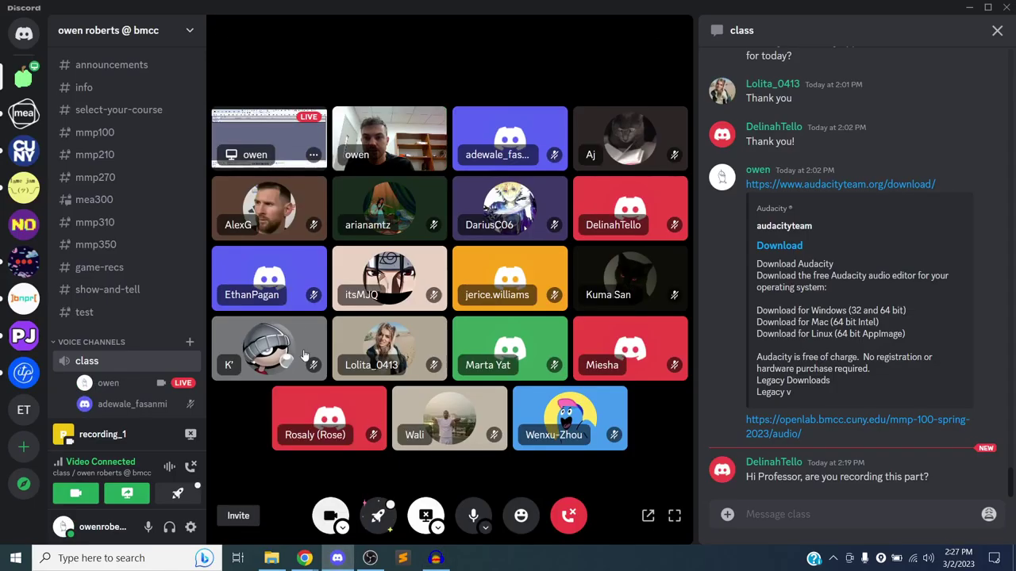
click(418, 516)
click(427, 511)
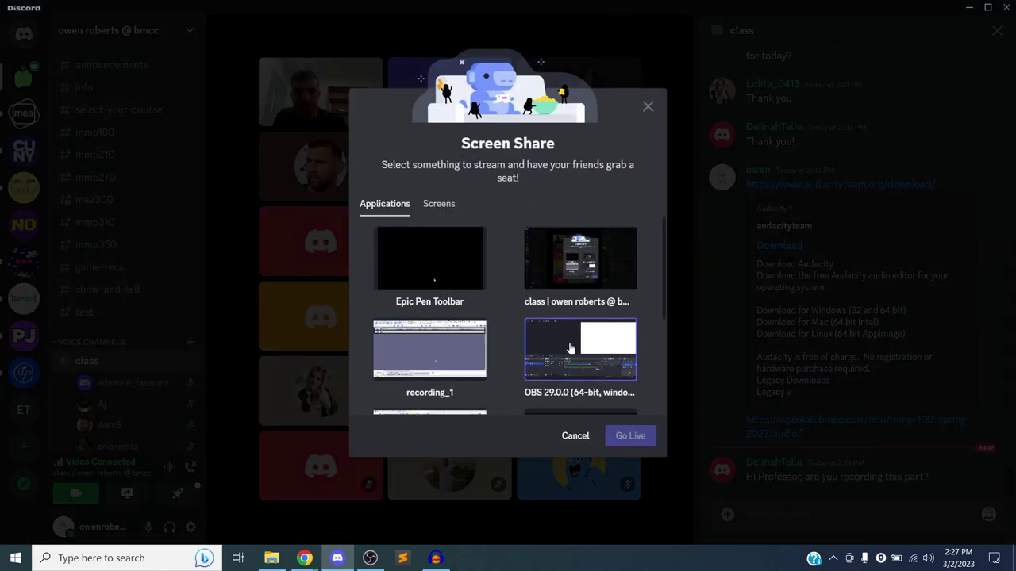
scroll(569, 342, down, 3)
click(442, 274)
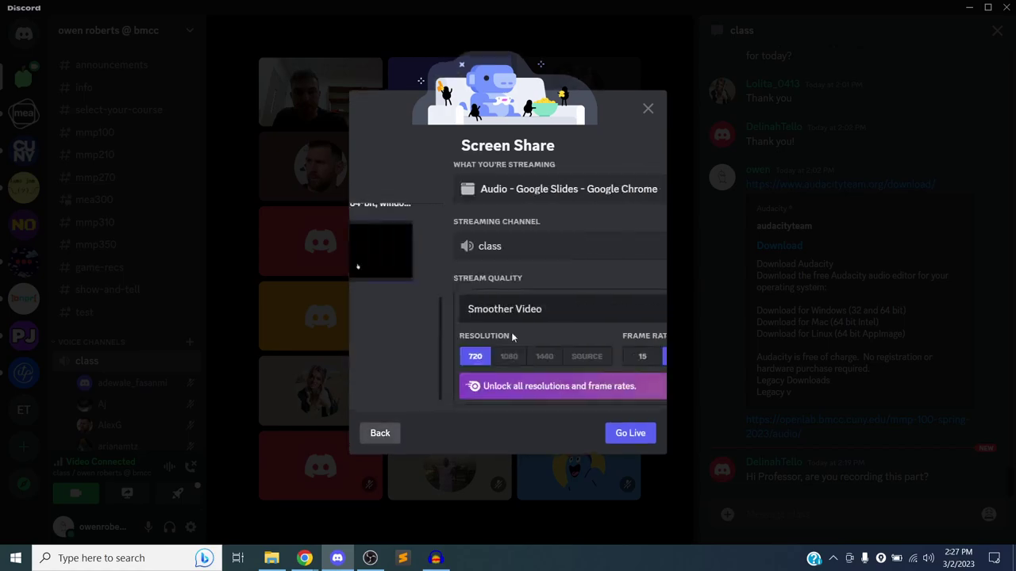
click(631, 446)
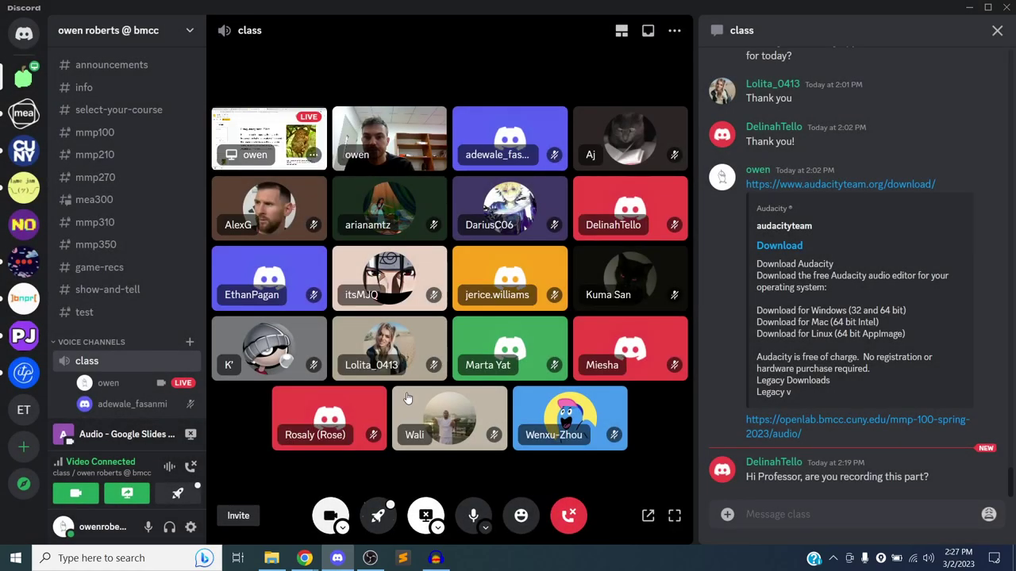
Step: Switch to the Audio presentation in Chrome, start its slideshow and advance to the Digitizing Sound slide
click(307, 557)
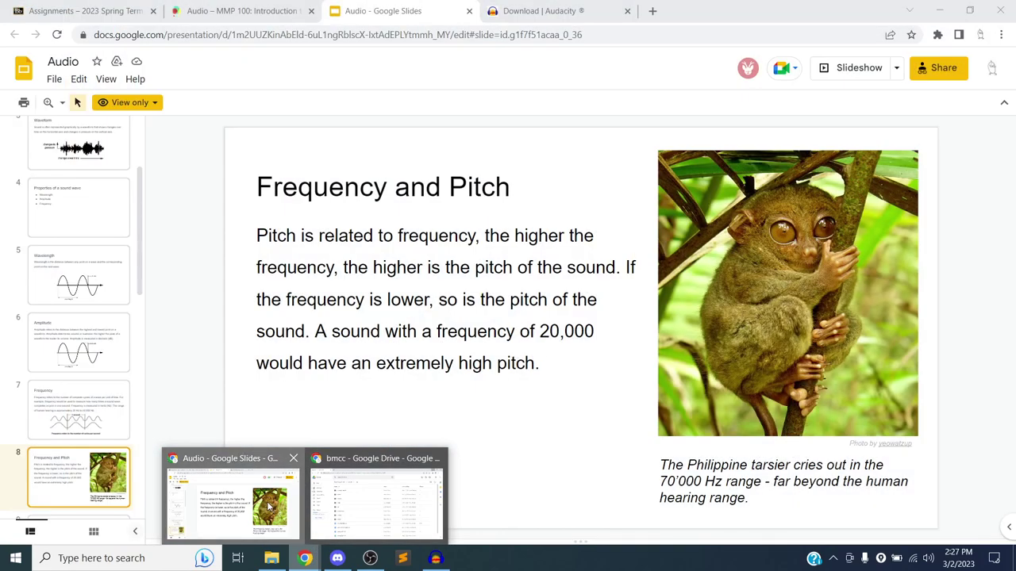
click(278, 513)
click(864, 68)
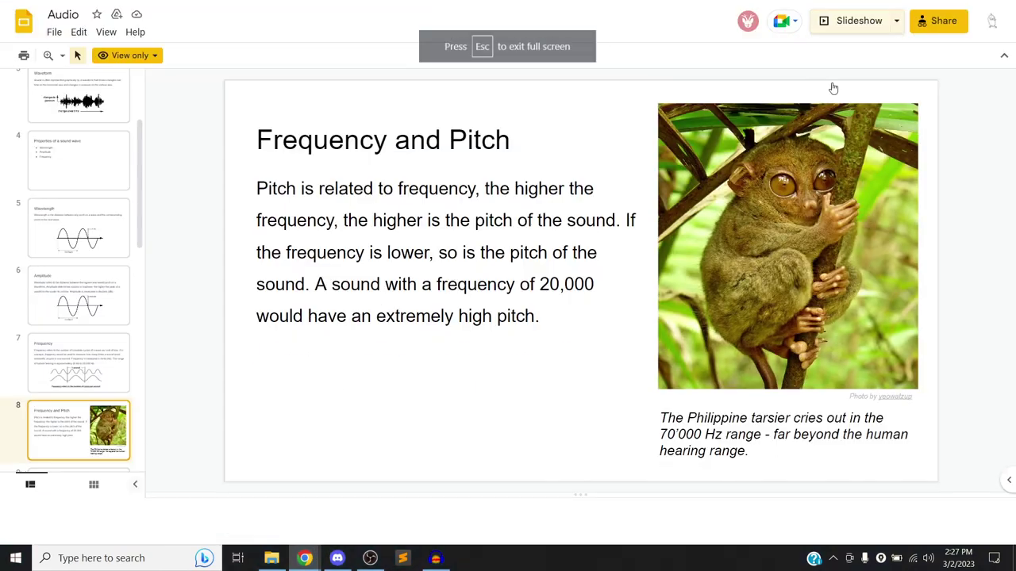
key(Right)
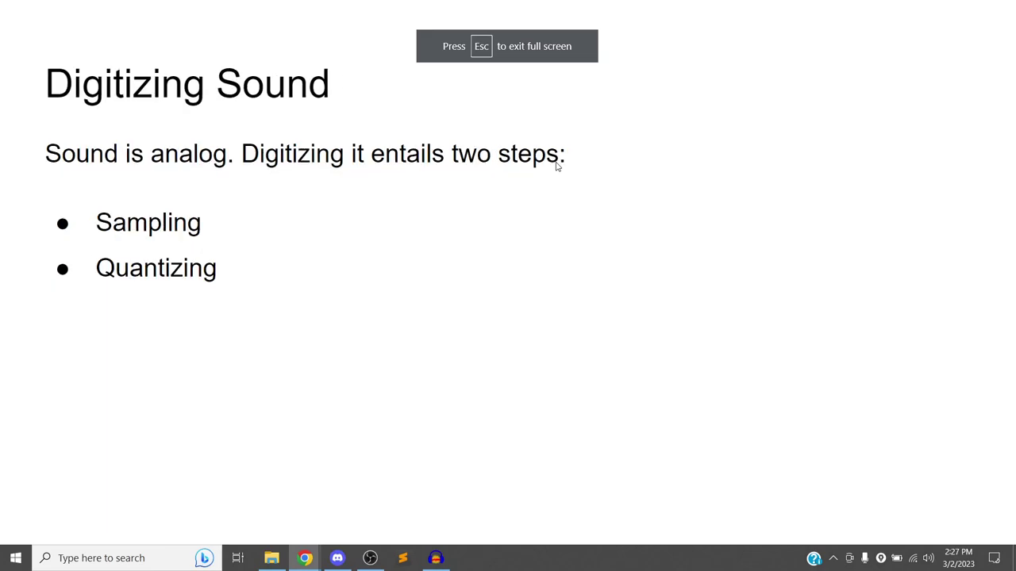
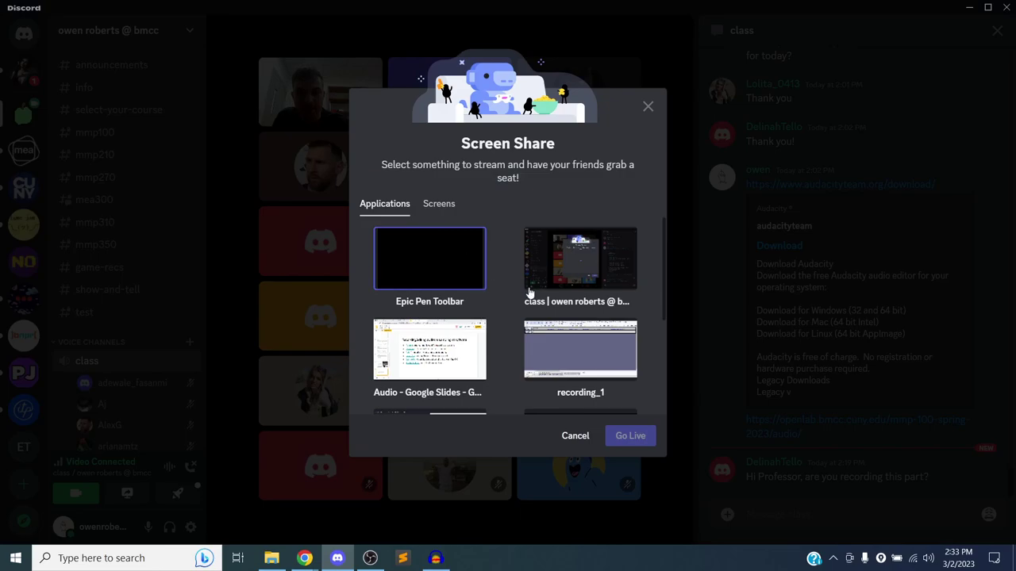
Step: Stream the recording_1 window to the class call, switch to Audacity and replace the open project with an empty one
click(618, 438)
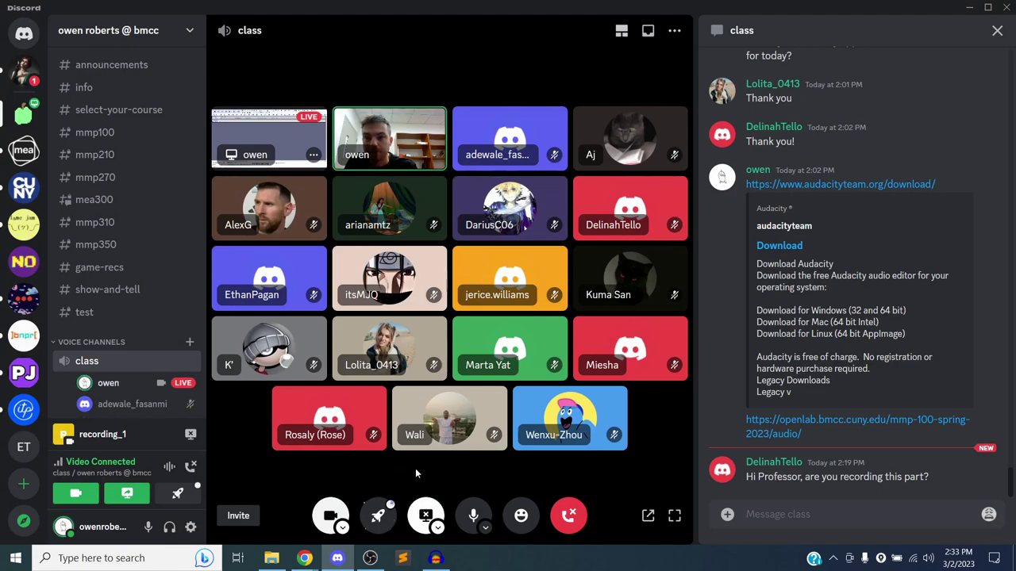
click(435, 558)
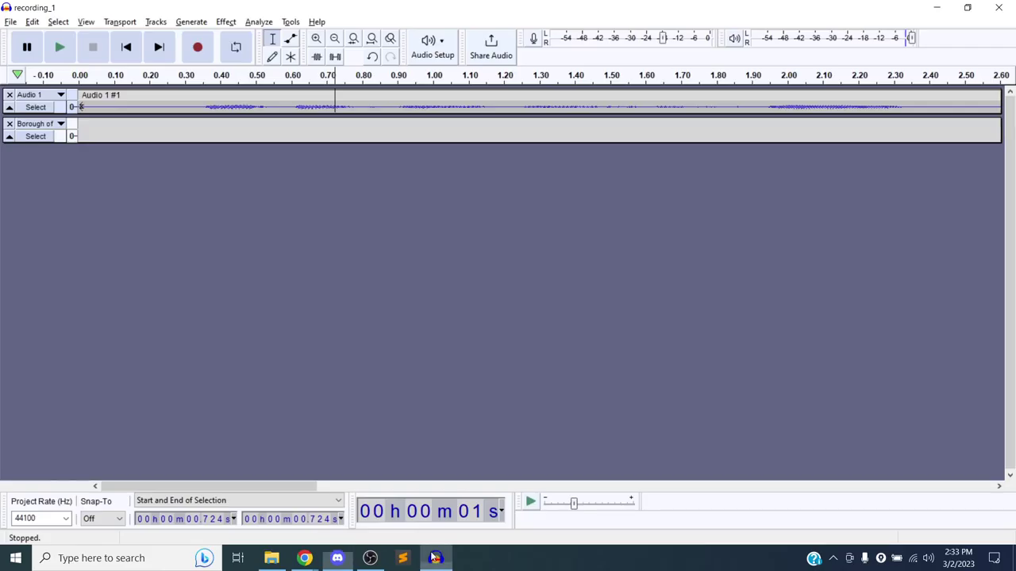
click(32, 21)
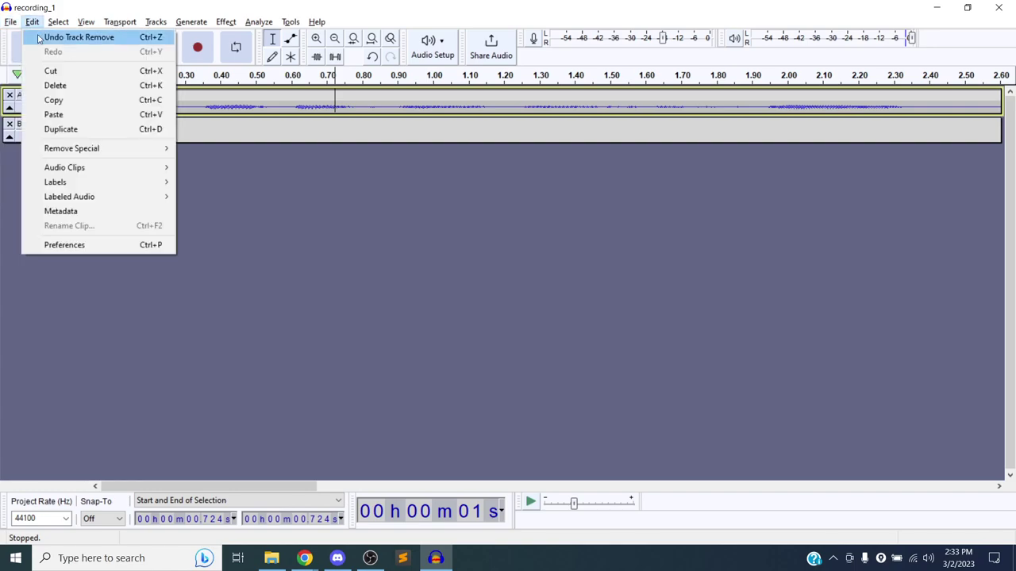
click(135, 88)
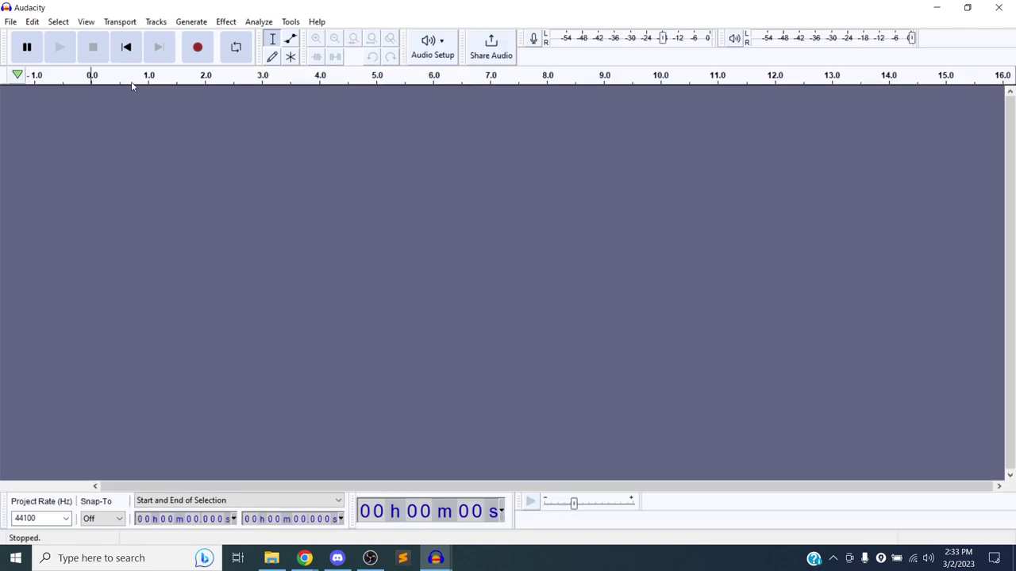
Step: Add a new mono track and record about 6.5 seconds of speech on it
click(155, 22)
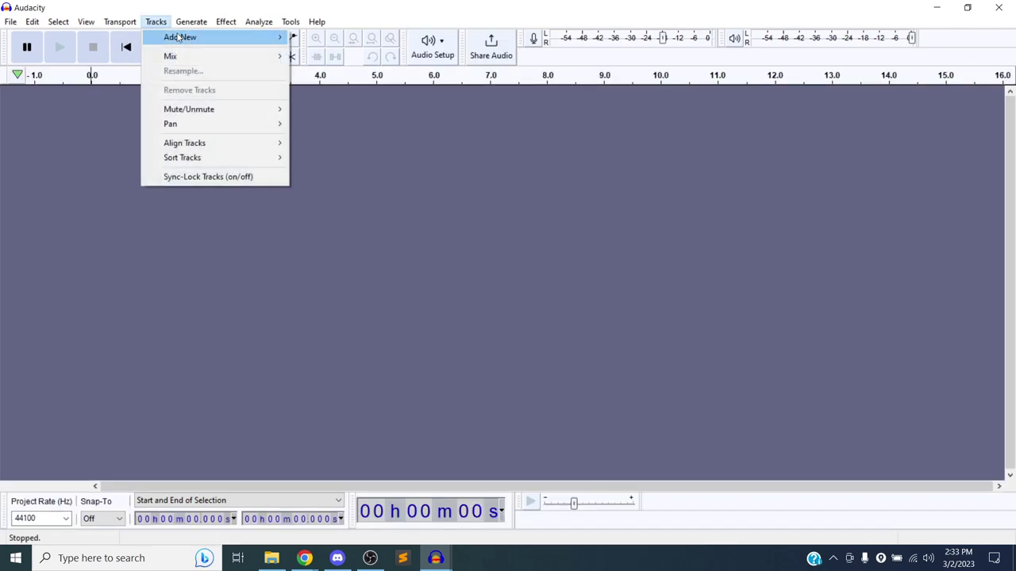
mouse_move(298, 28)
mouse_move(159, 24)
mouse_move(227, 36)
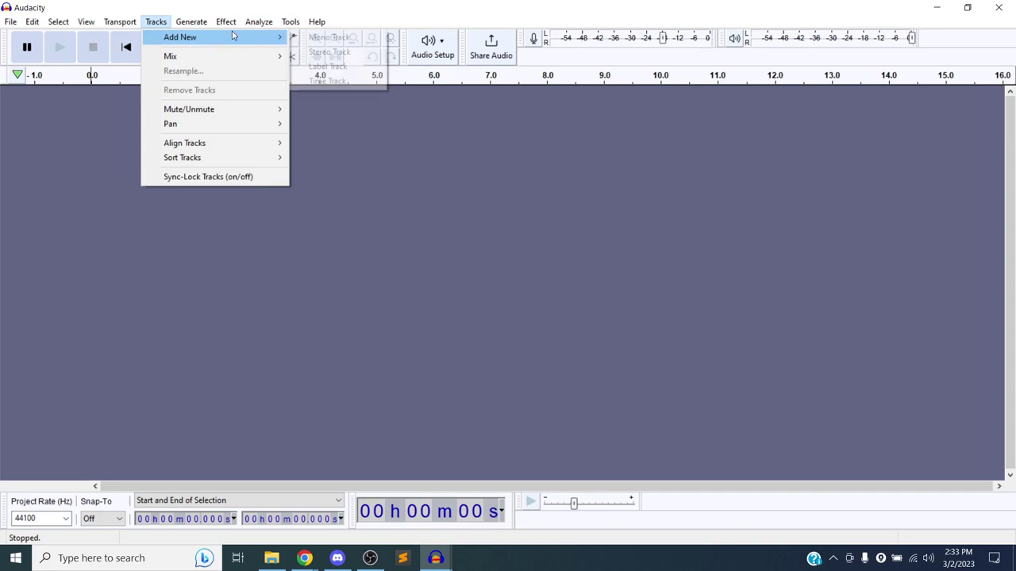
click(329, 36)
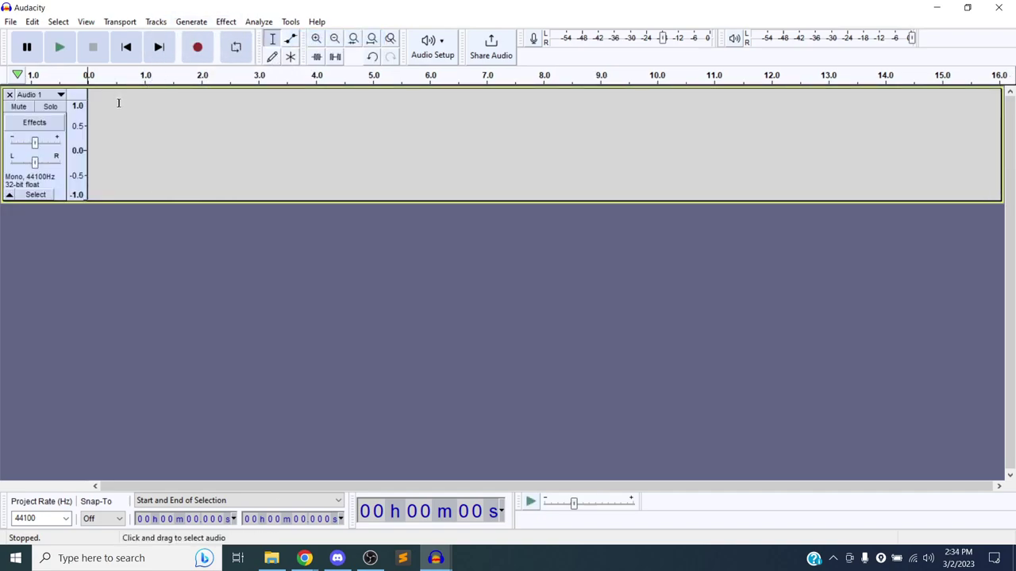
click(198, 48)
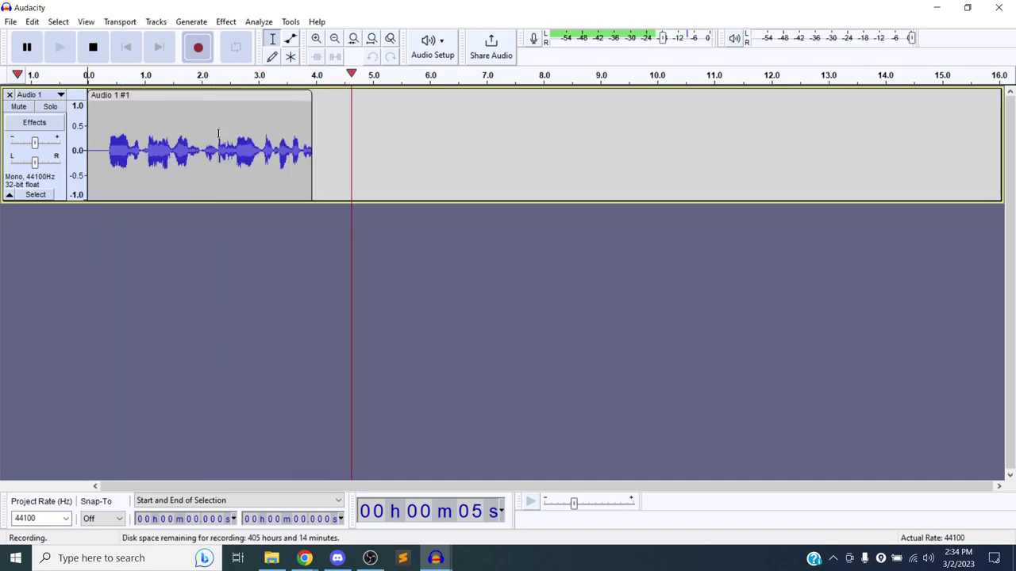
click(94, 53)
Step: Delete the silence before the first word and all audio after 4.748 s from the new recording
drag(104, 150, 78, 165)
key(Delete)
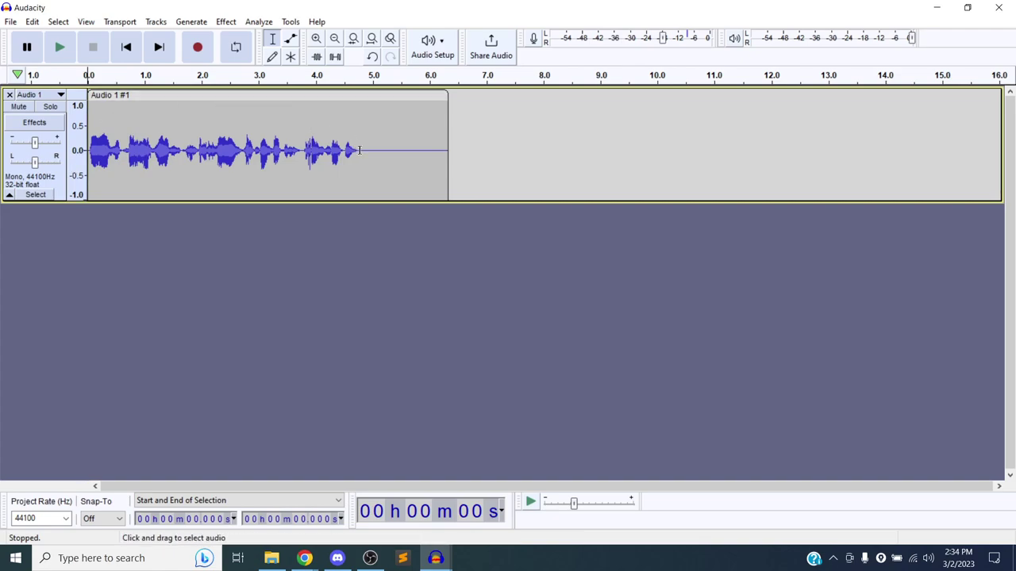
drag(357, 150, 451, 152)
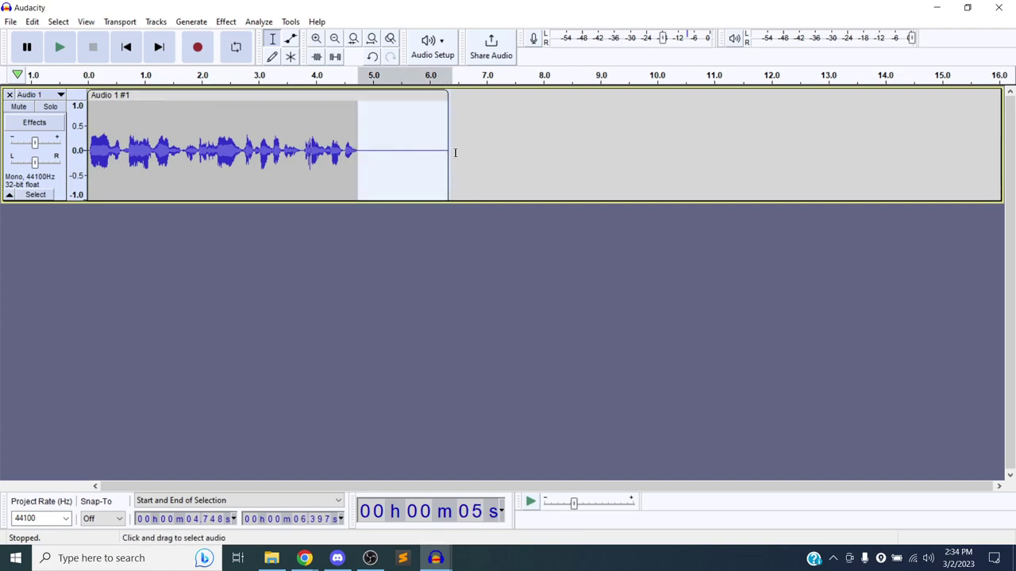
key(Delete)
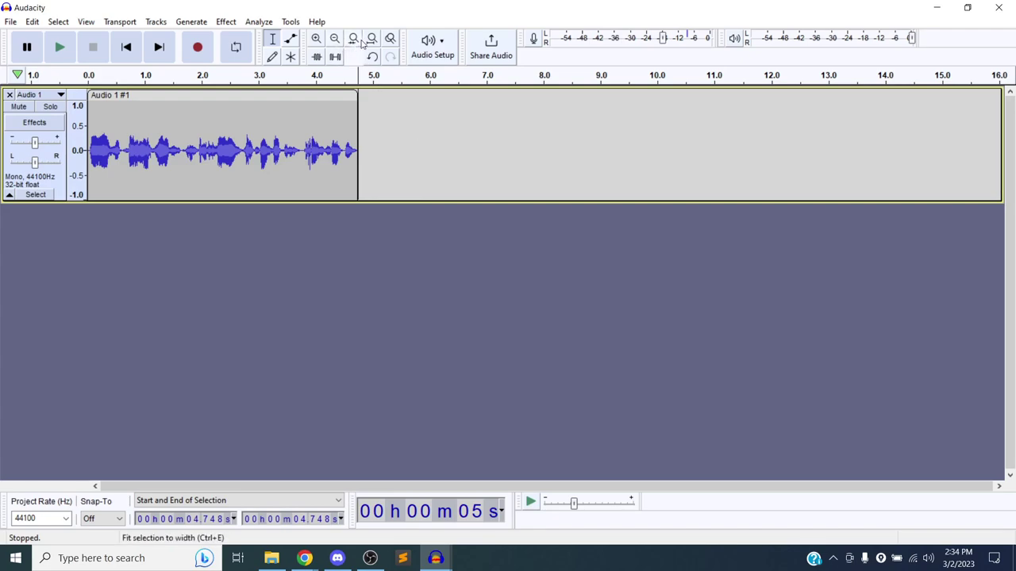
Step: Enlarge the Audio 1 track's height with the clip fitted to the window width, and play the whole recording
click(372, 39)
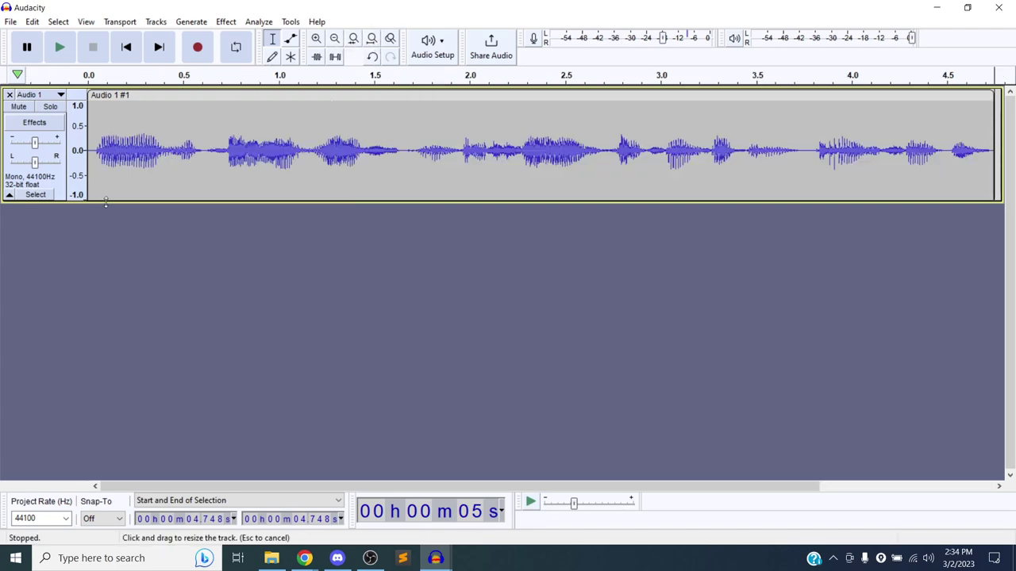
drag(105, 202, 106, 299)
click(26, 179)
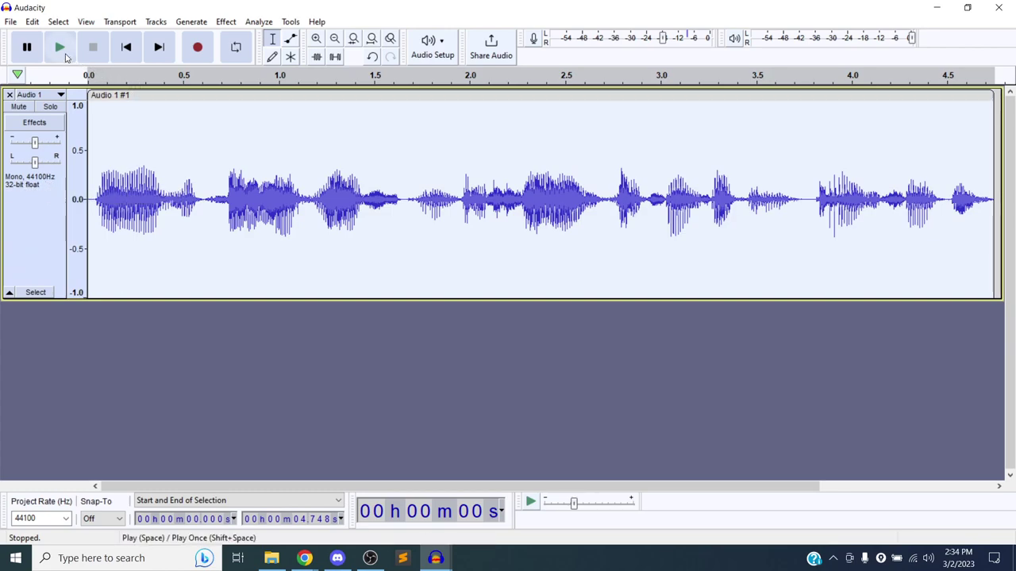
click(59, 49)
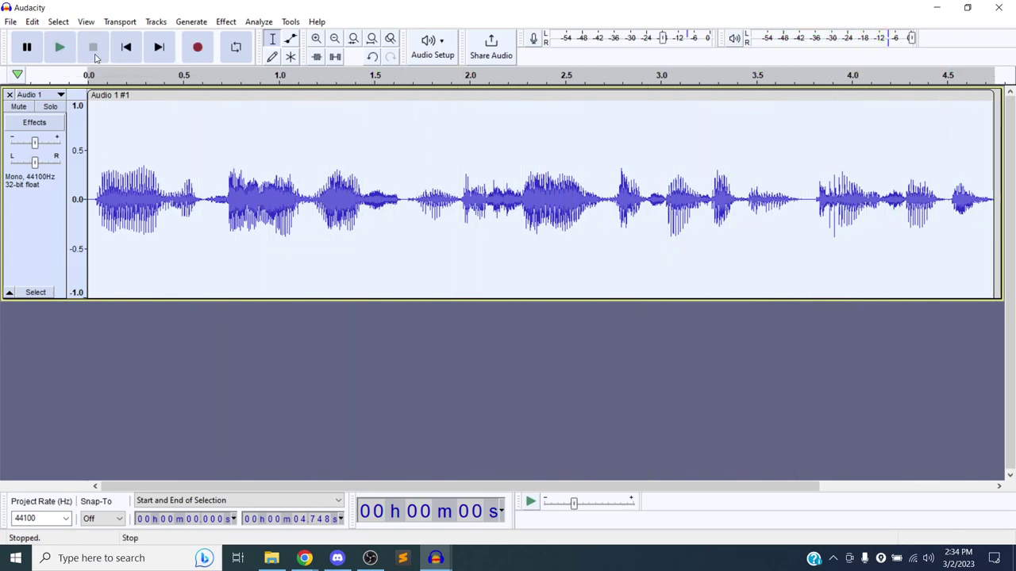
Step: Try cutting about the first 0.65 s from the recording and listen to the result
drag(210, 198, 45, 217)
key(Delete)
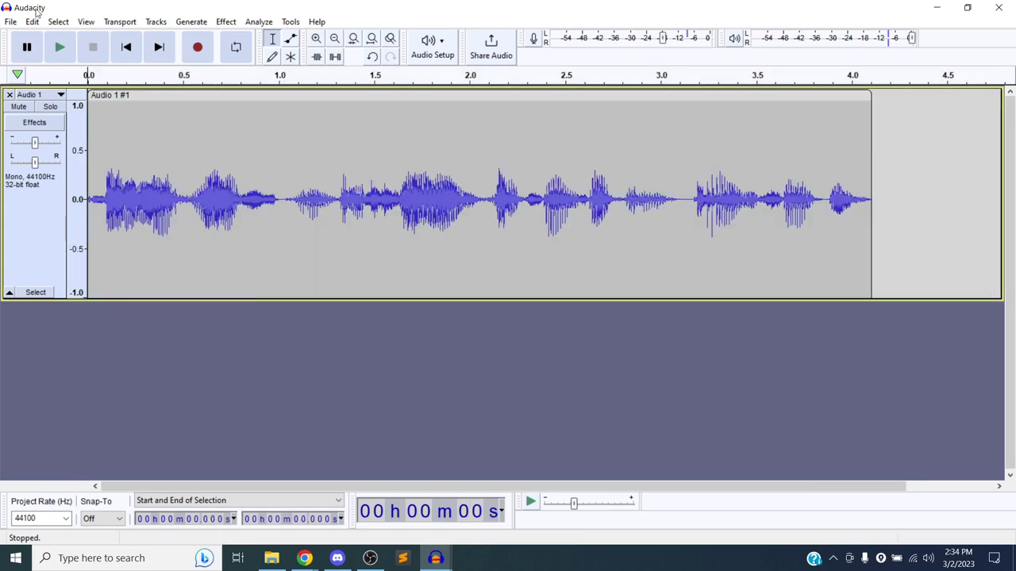
click(59, 47)
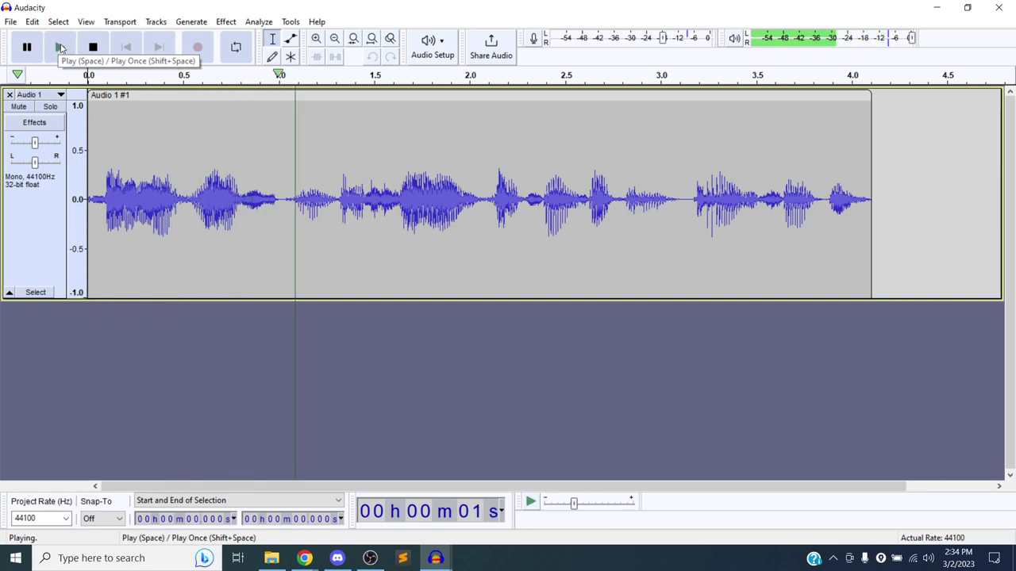
click(60, 47)
click(93, 48)
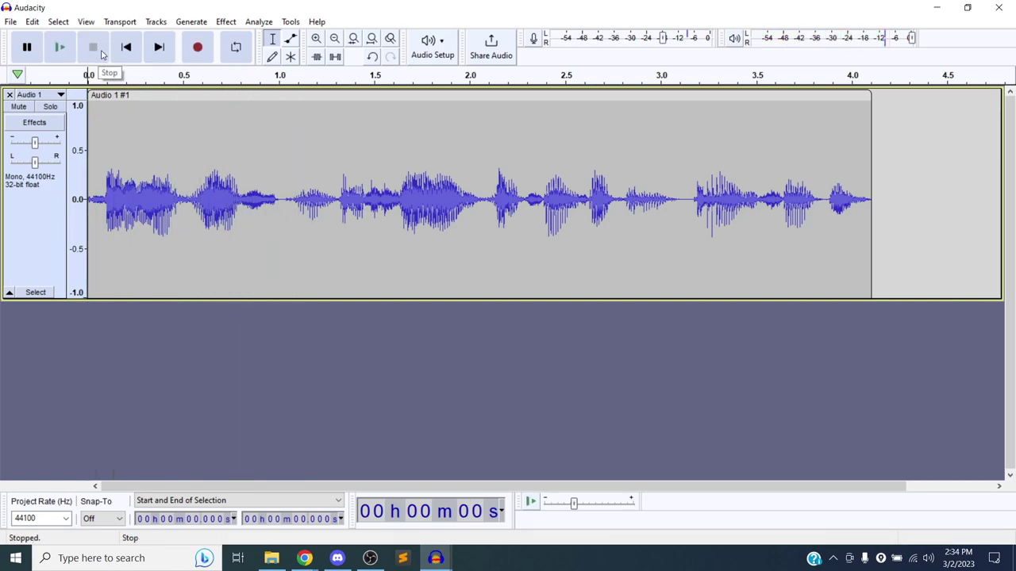
key(ctrl+z)
Step: Find the cut point near the start by ear, delete the first 0.381 s and play back the trimmed recording
click(133, 195)
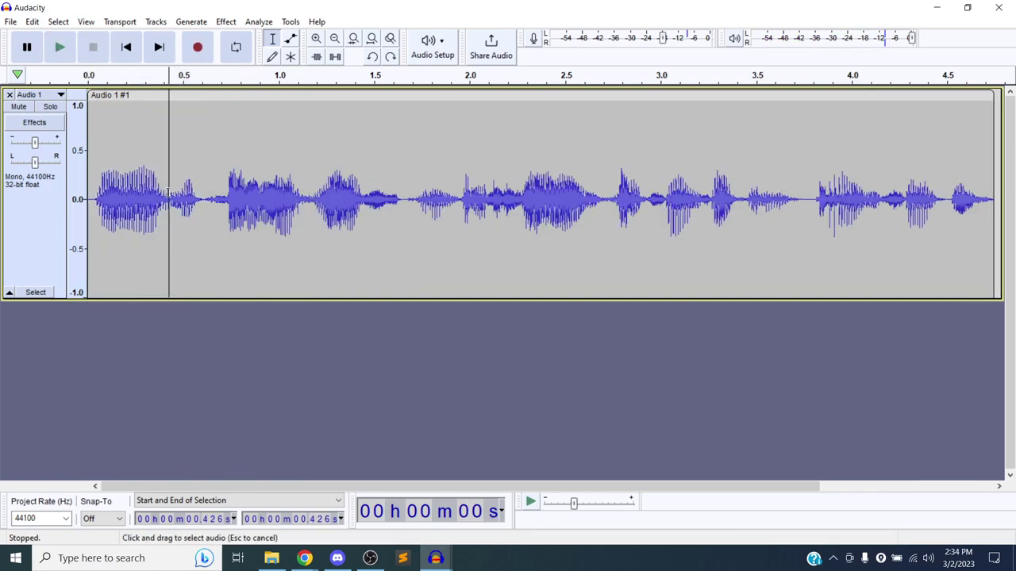
click(160, 195)
key(space)
key(space)
key(space)
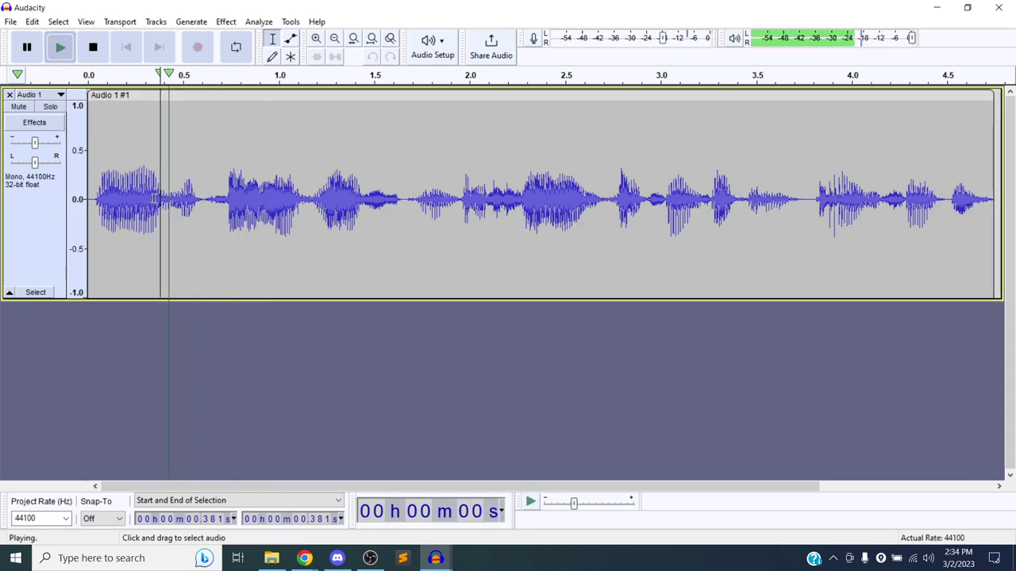
key(space)
drag(161, 199, 59, 215)
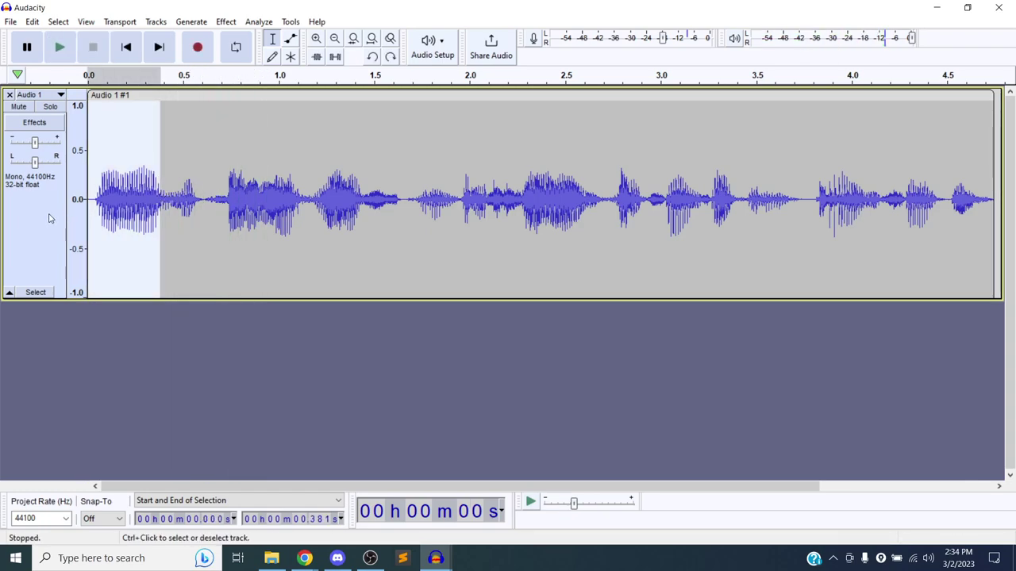
key(Delete)
key(space)
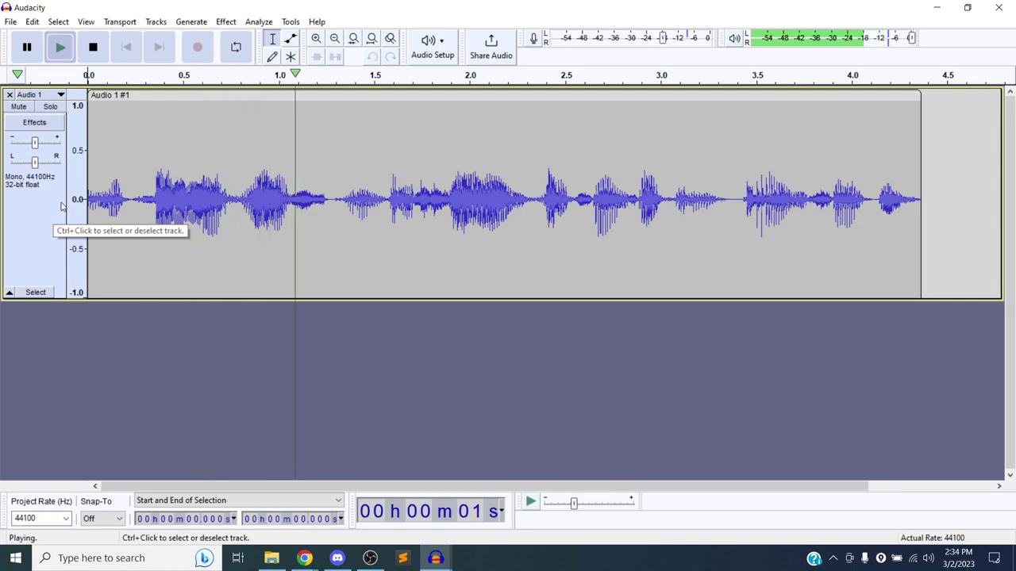
key(space)
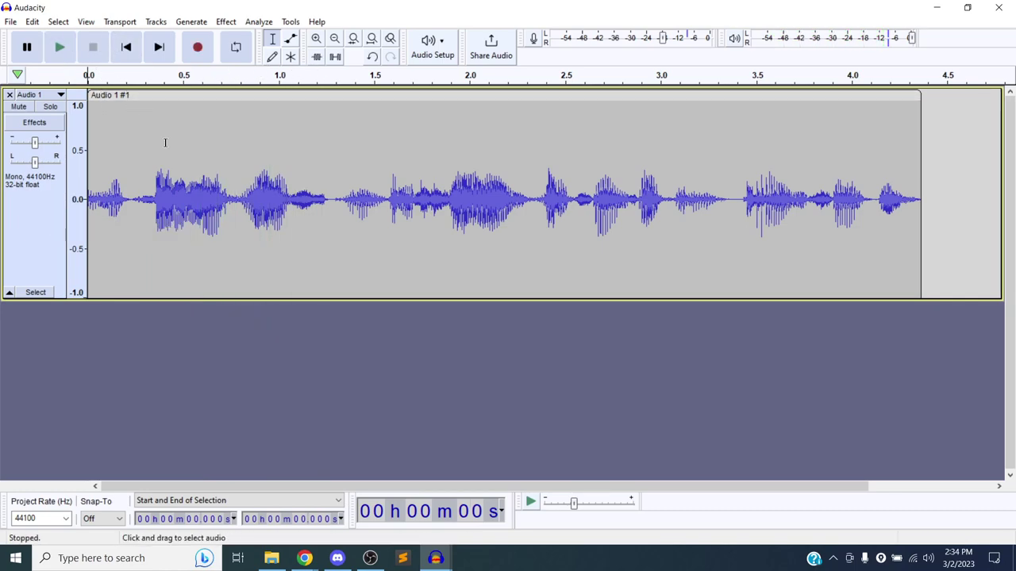
Step: Normalize the entire recording to a peak amplitude of -6.0 dB with DC offset removal
key(ctrl+a)
click(225, 21)
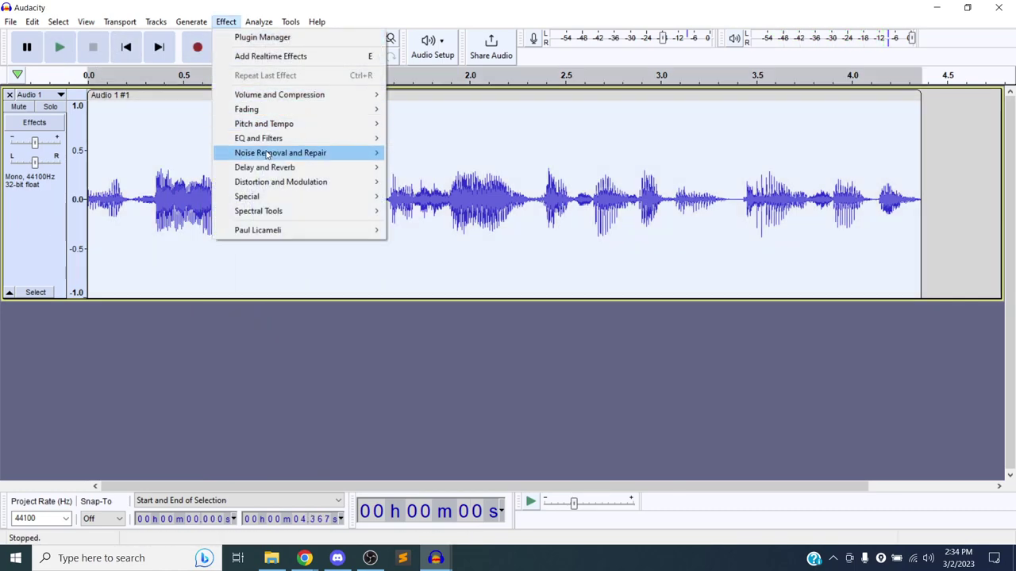
mouse_move(313, 96)
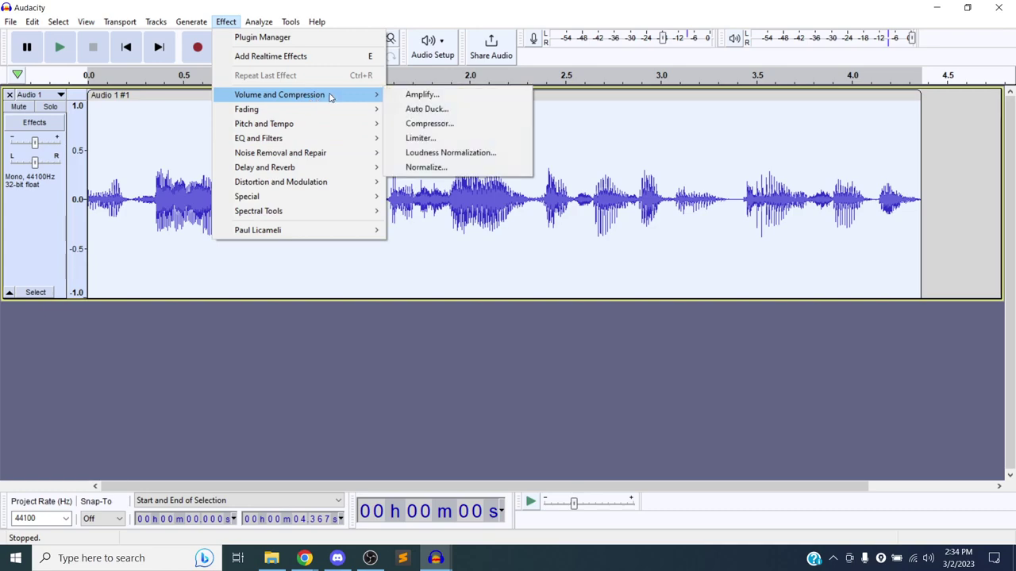
click(426, 168)
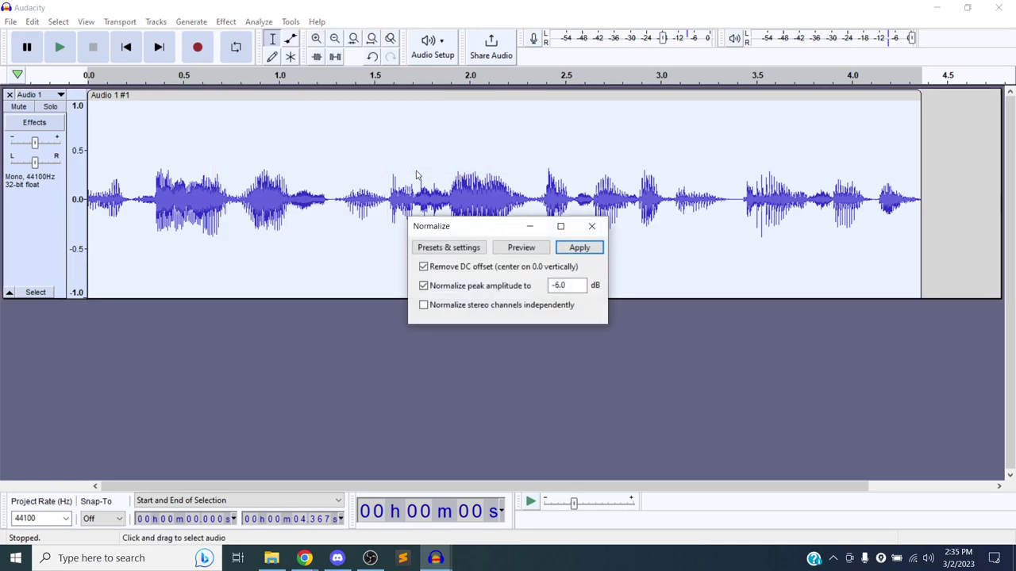
click(574, 248)
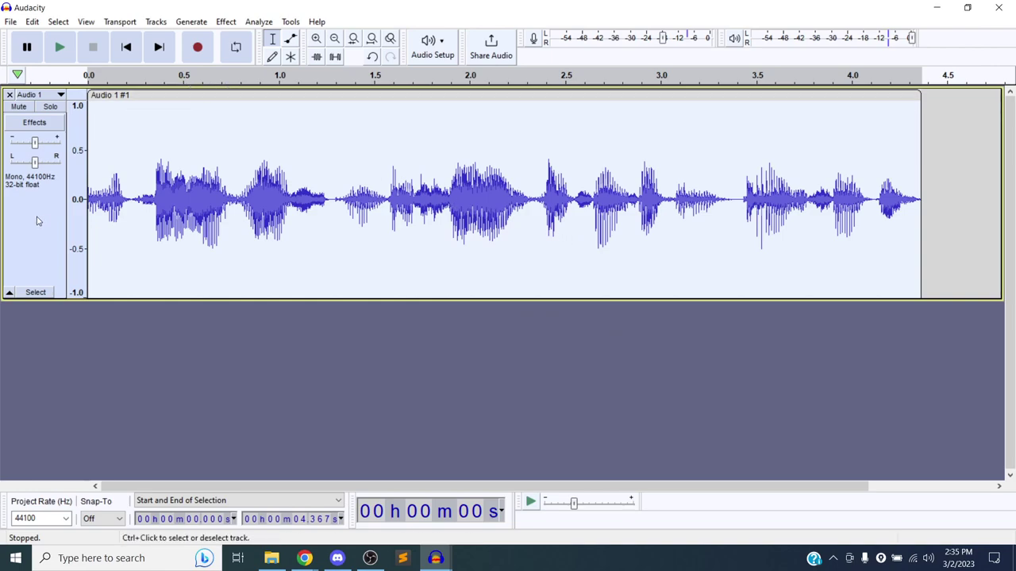
Step: Set the Audio 1 track's rate to 8000 Hz, play the selected portion and select the whole clip
click(60, 96)
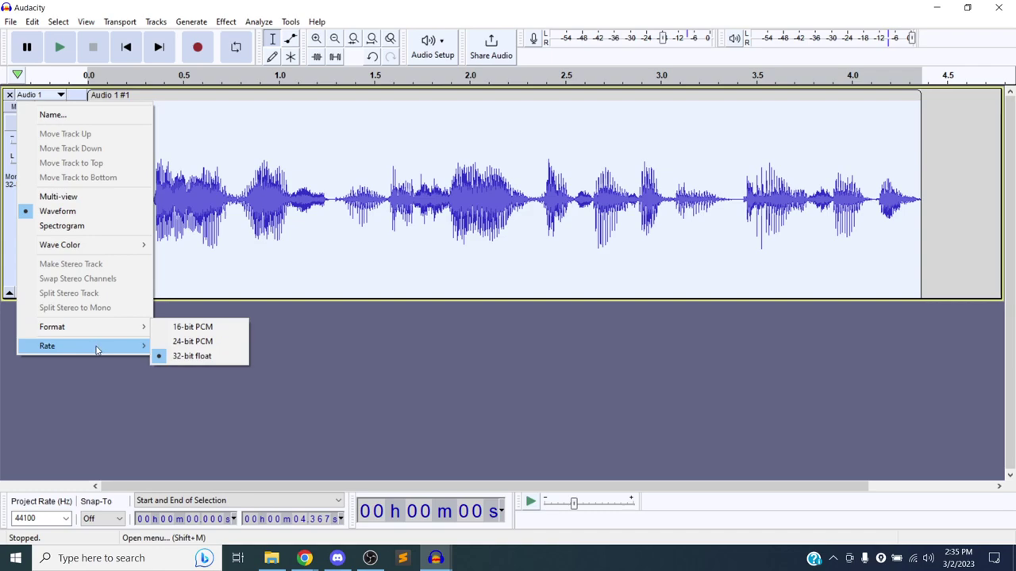
mouse_move(96, 347)
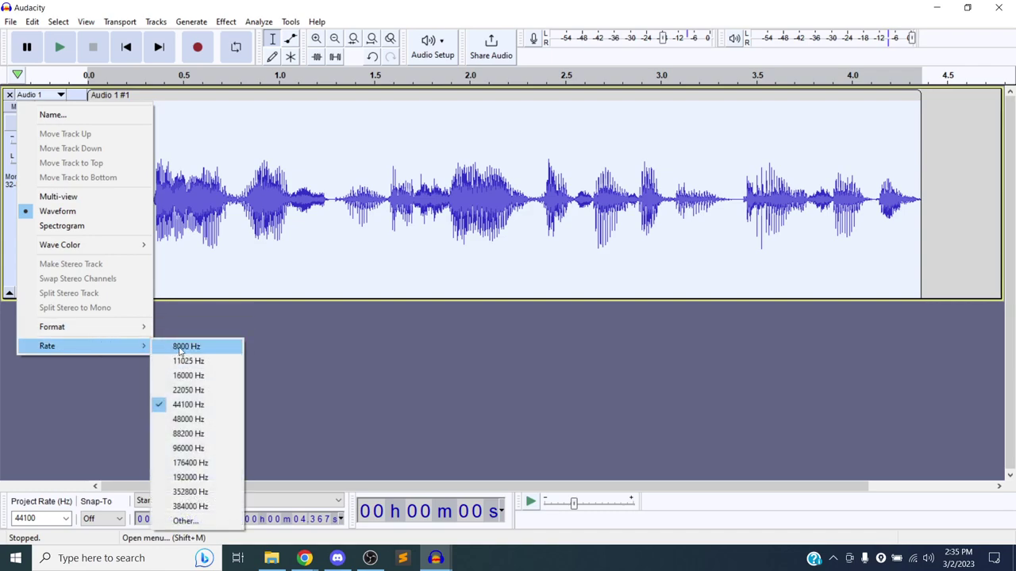
click(205, 347)
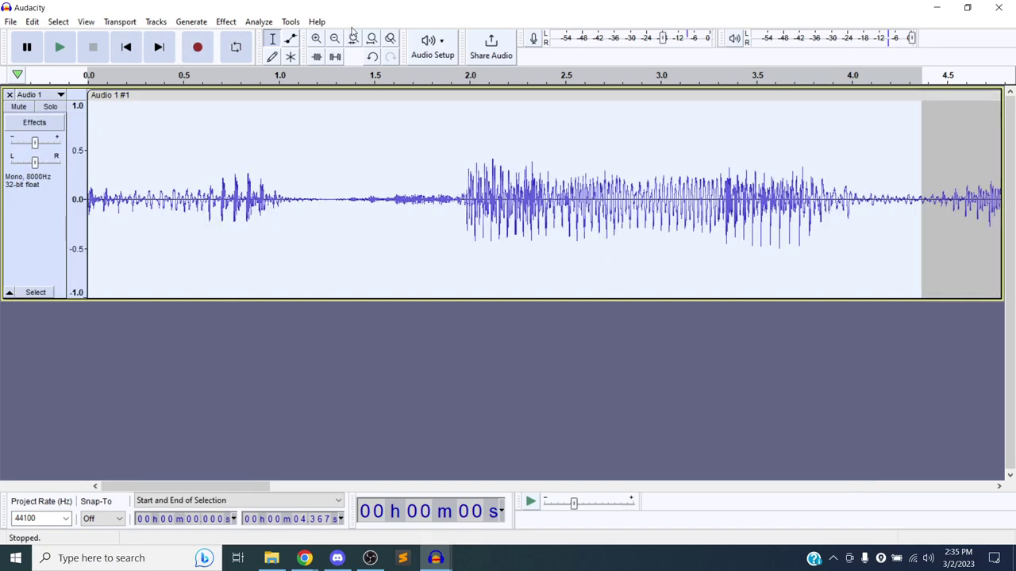
click(371, 38)
click(61, 48)
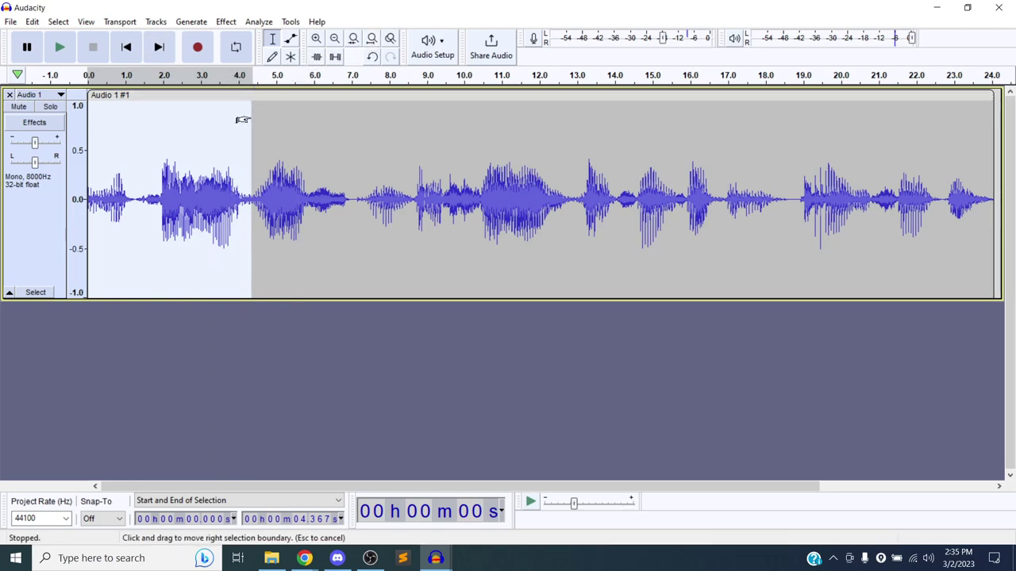
click(184, 139)
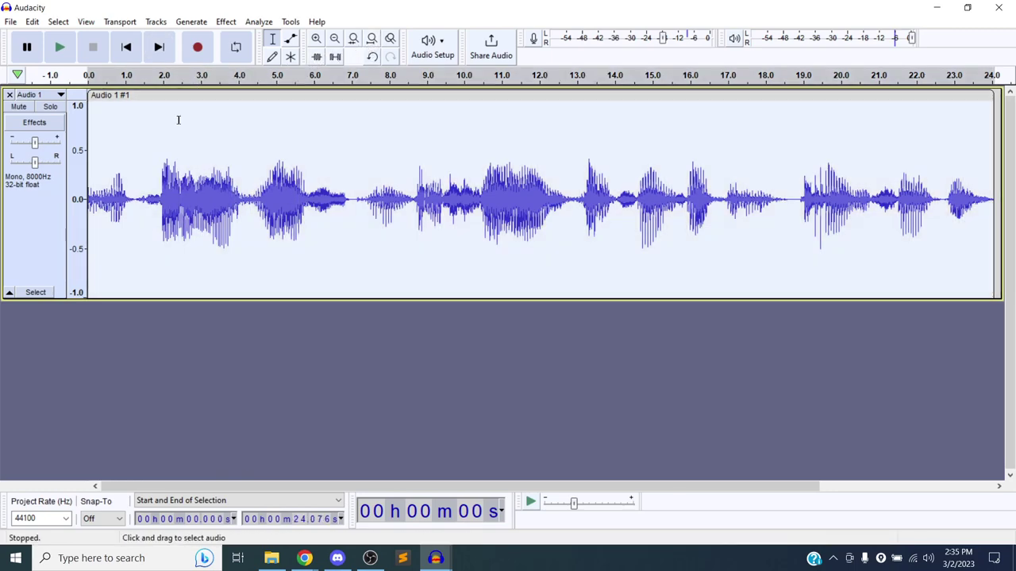
key(ctrl+a)
click(197, 22)
mouse_move(227, 25)
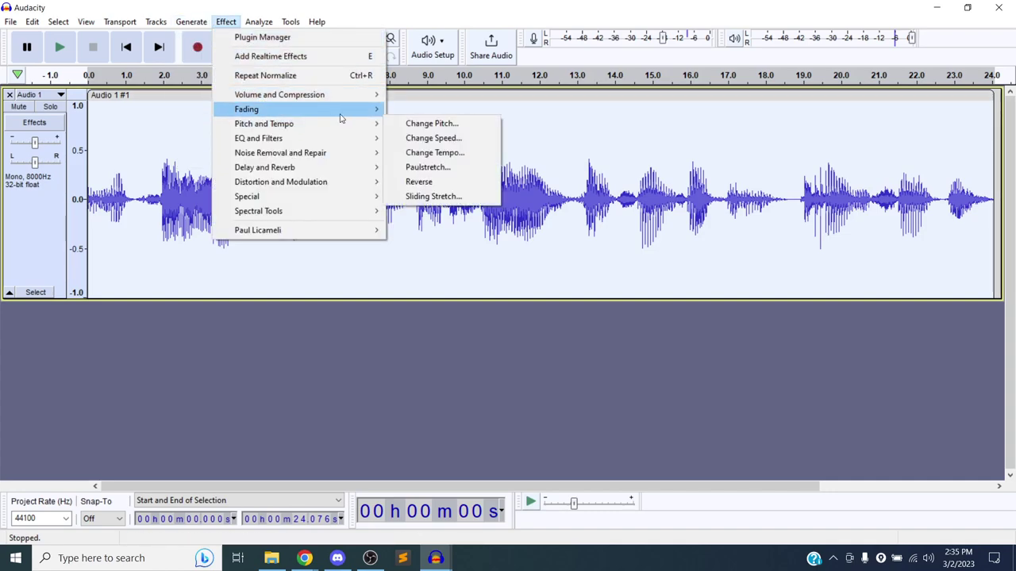
mouse_move(362, 128)
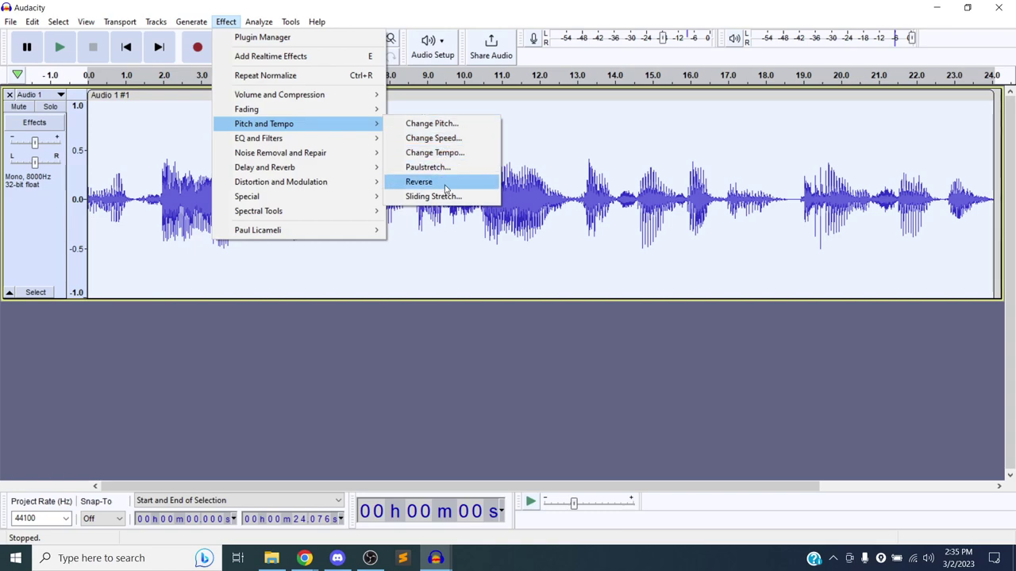
click(445, 124)
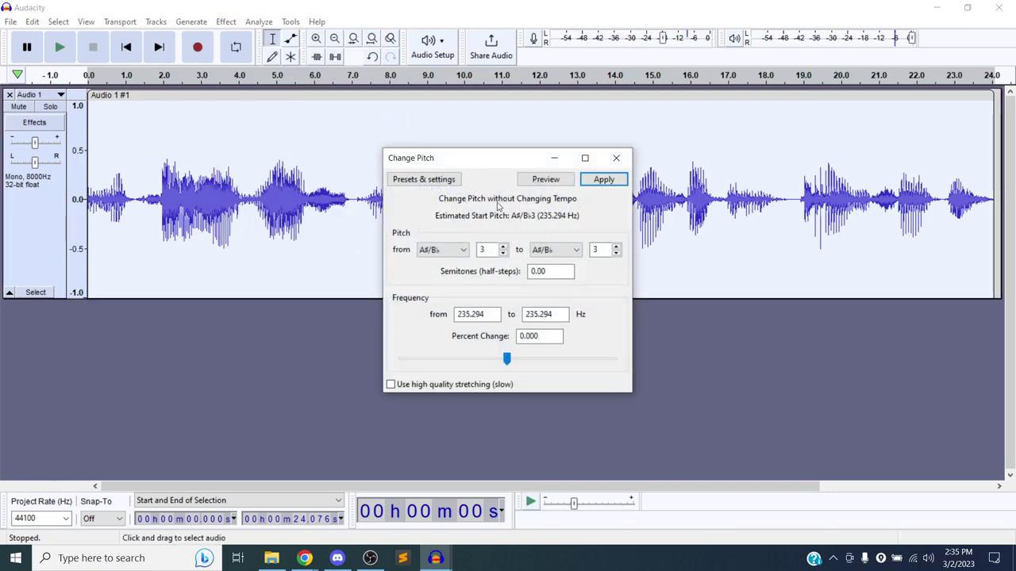
Step: Check the class call in Discord and the recording in OBS, and return to Audacity, closing the Change Pitch dialog without applying it
click(337, 558)
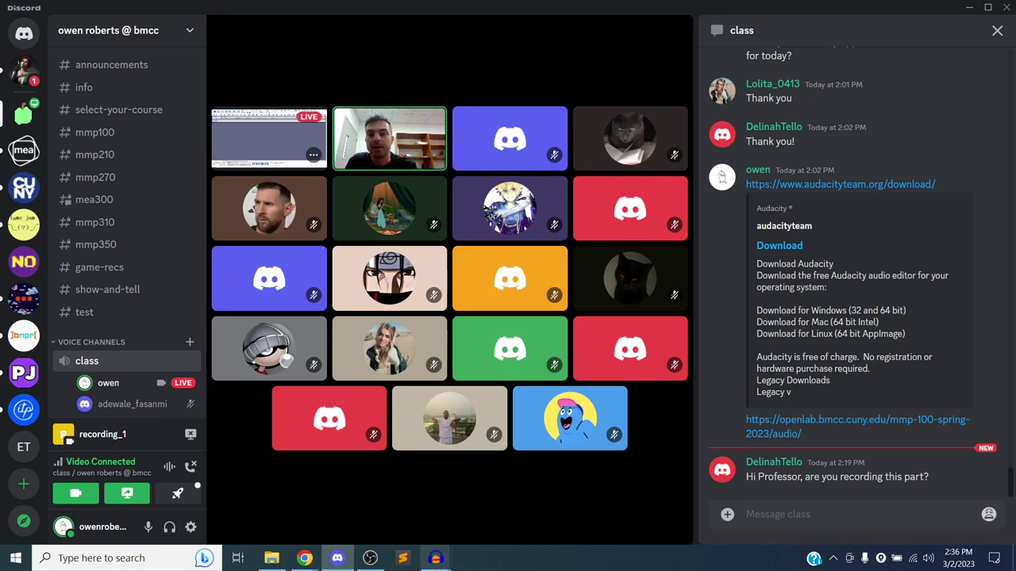
click(371, 558)
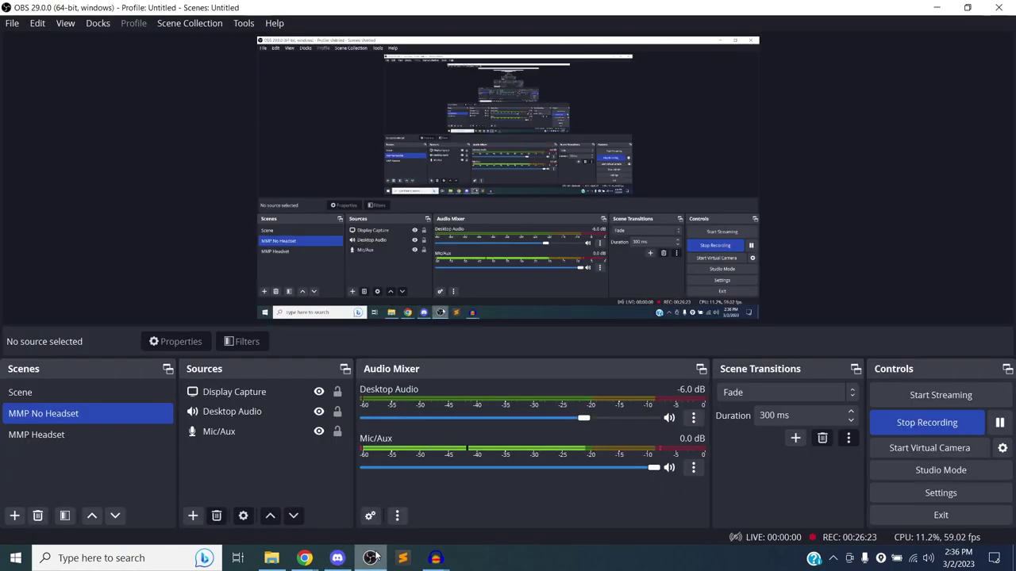
click(338, 558)
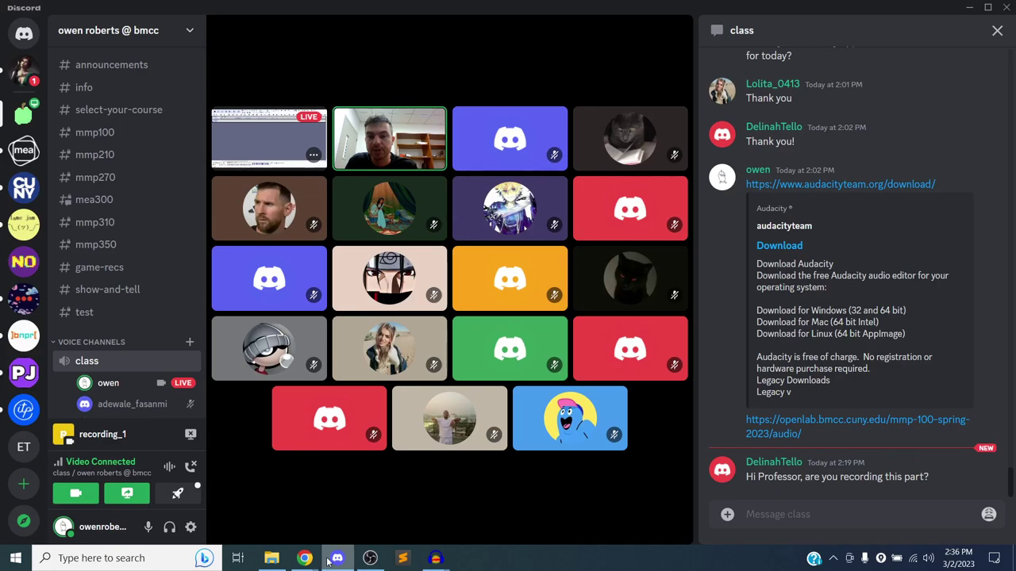
mouse_move(339, 496)
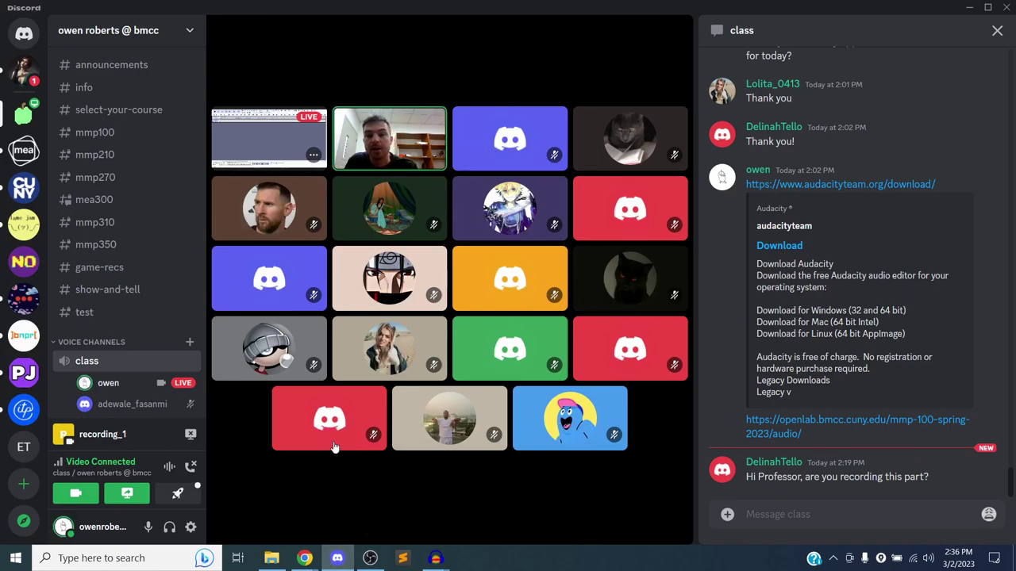
mouse_move(398, 382)
mouse_move(437, 561)
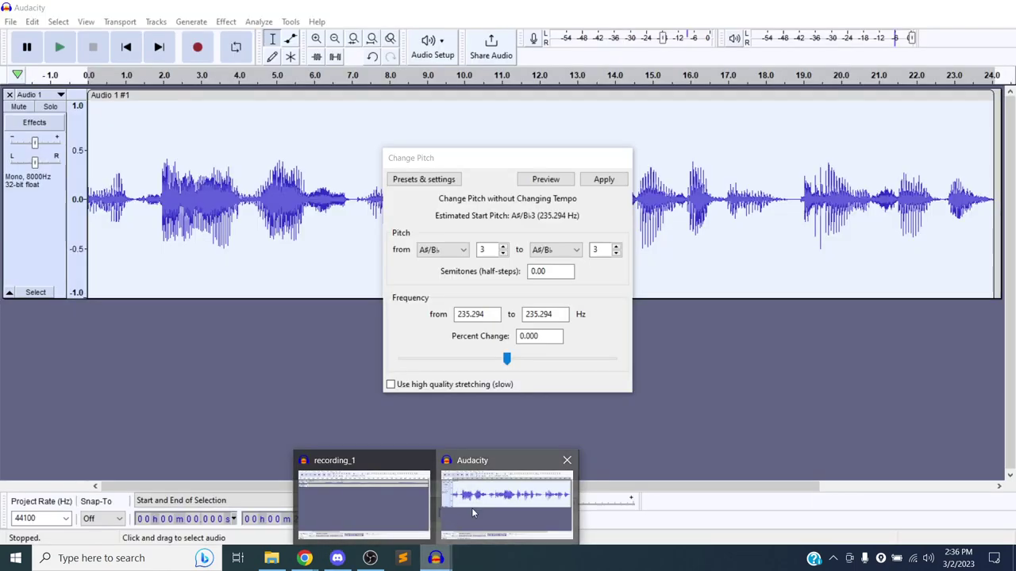
click(471, 508)
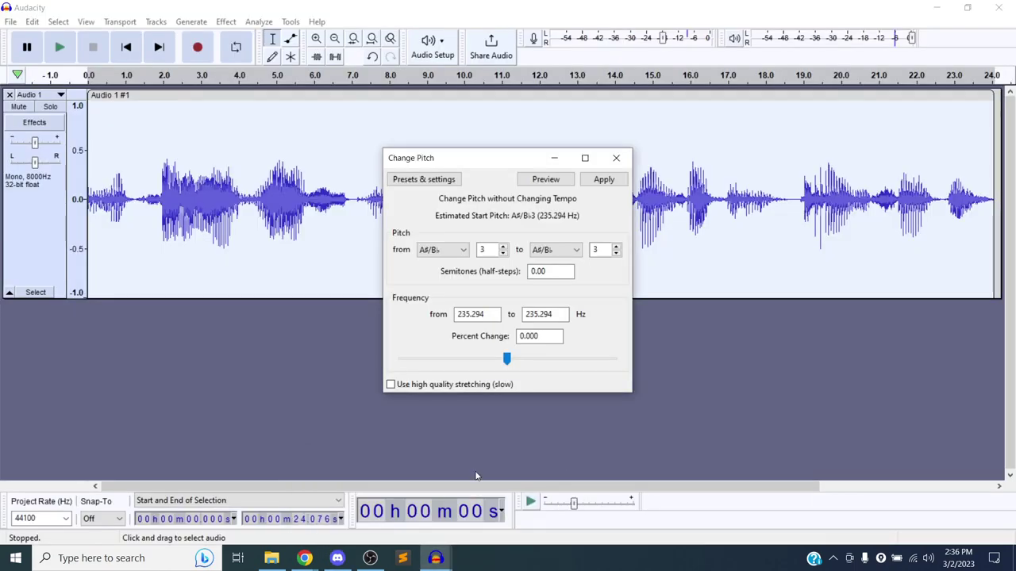
click(616, 158)
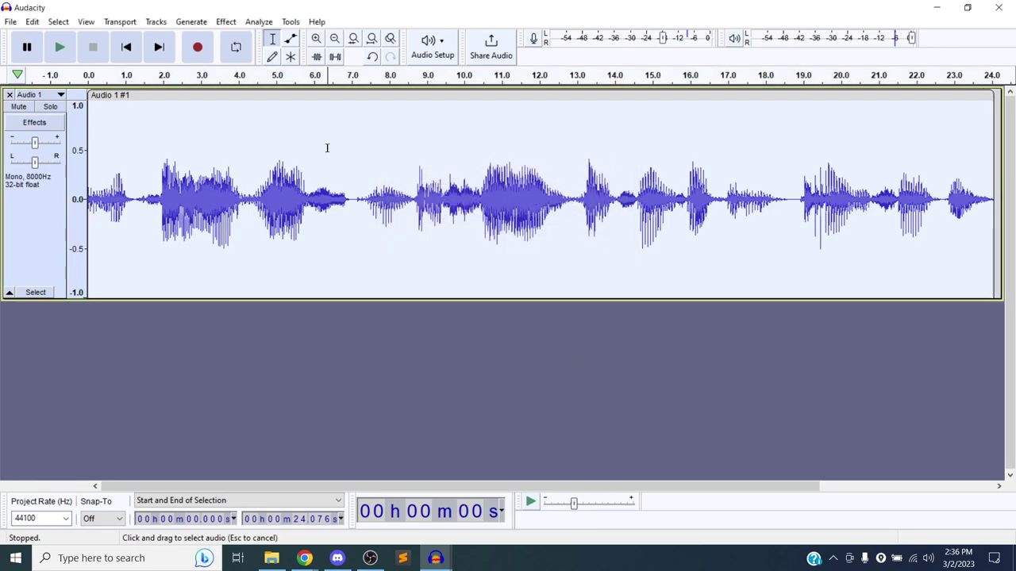
Step: Undo the 8000 Hz rate change and the normalization, and fit the whole clip to the window width
click(327, 148)
double_click(266, 150)
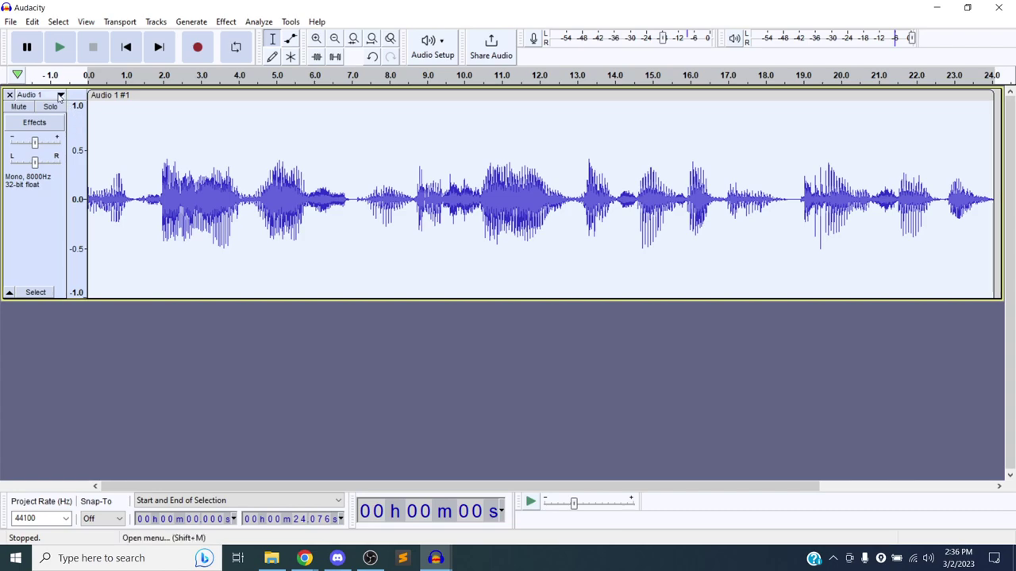
click(61, 95)
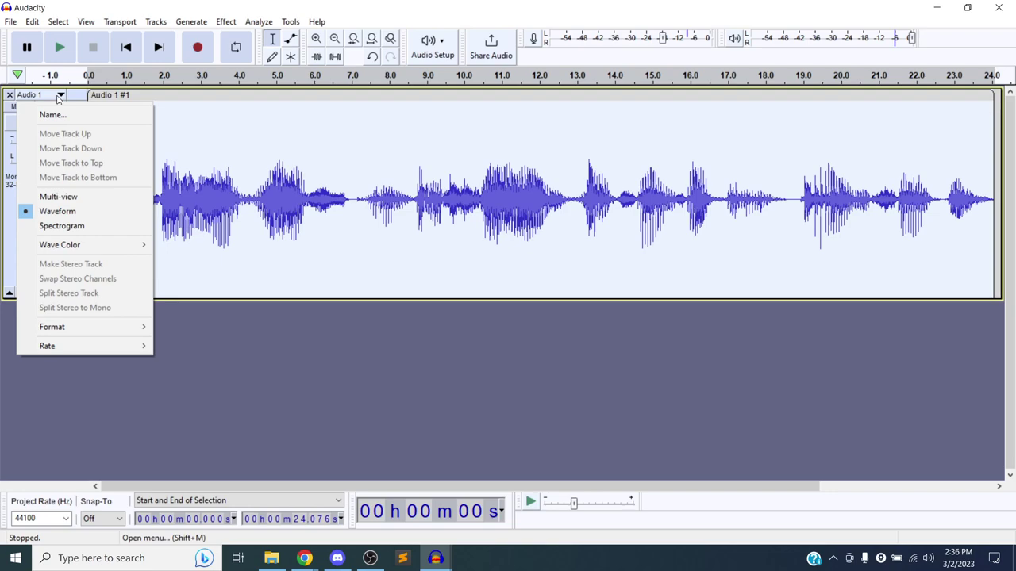
click(200, 113)
key(ctrl+z)
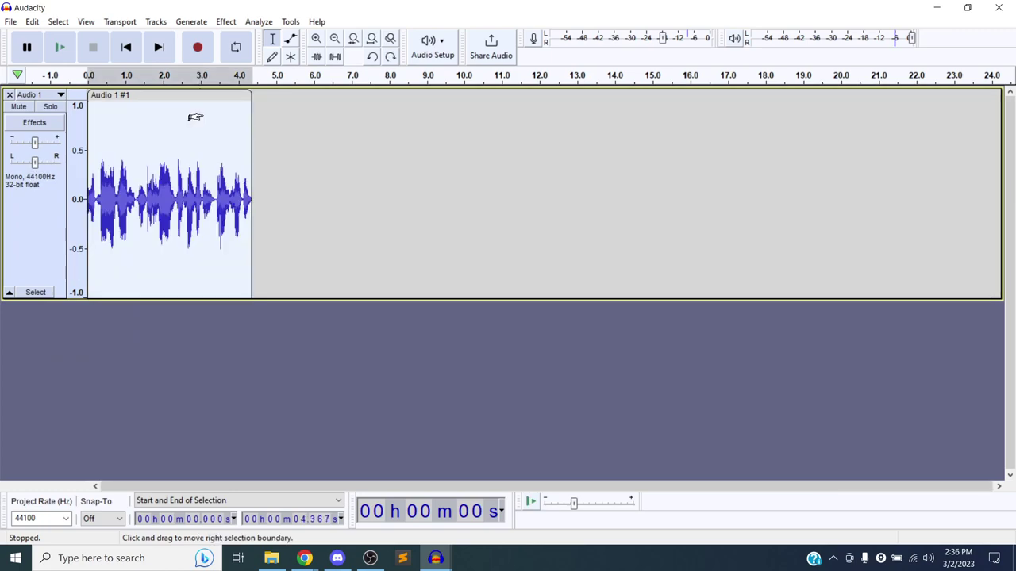
key(ctrl+z)
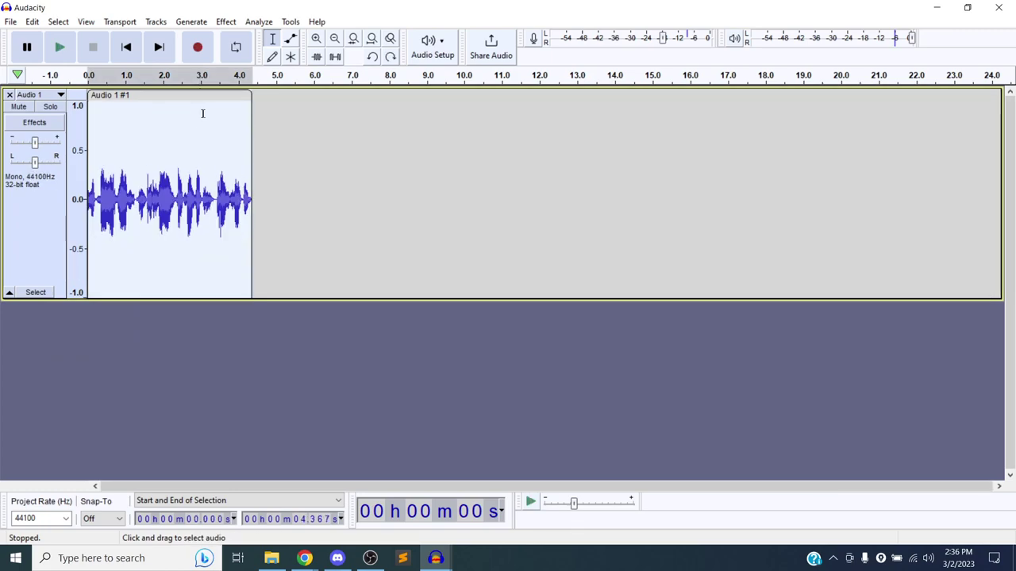
click(371, 38)
click(309, 147)
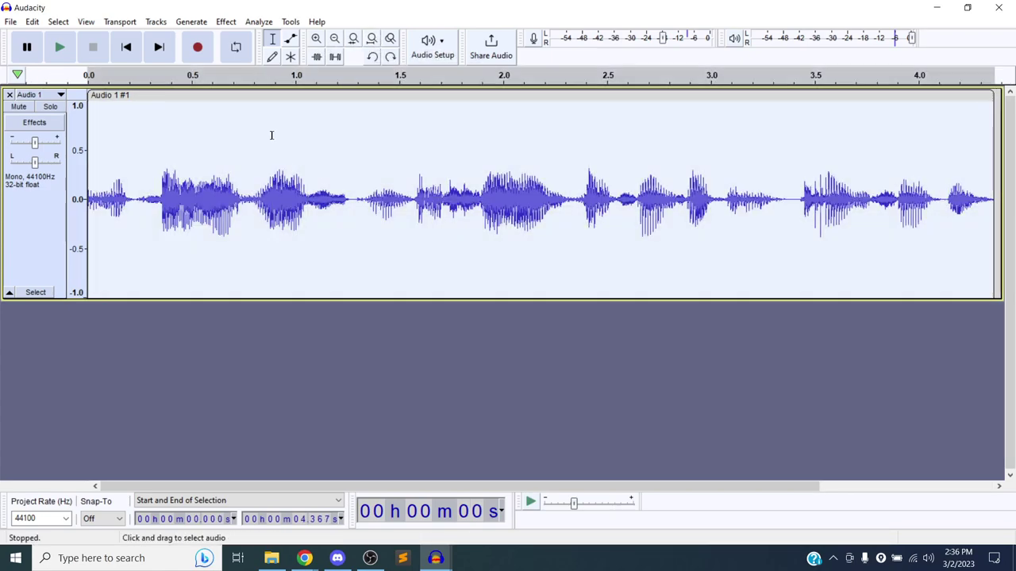
Step: Normalize the whole clip to a peak amplitude of -6.0 dB with DC offset removal
click(227, 24)
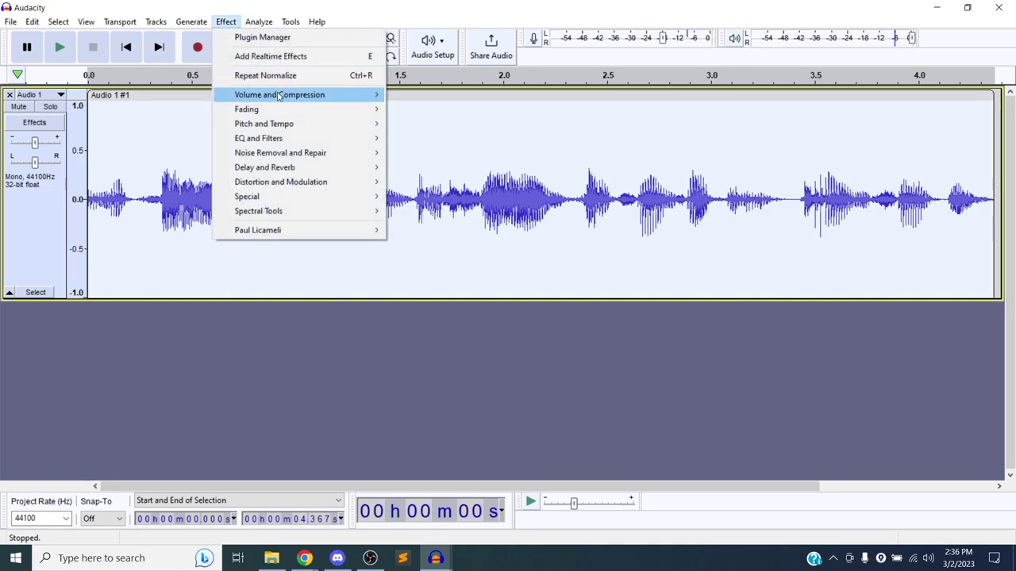
mouse_move(278, 96)
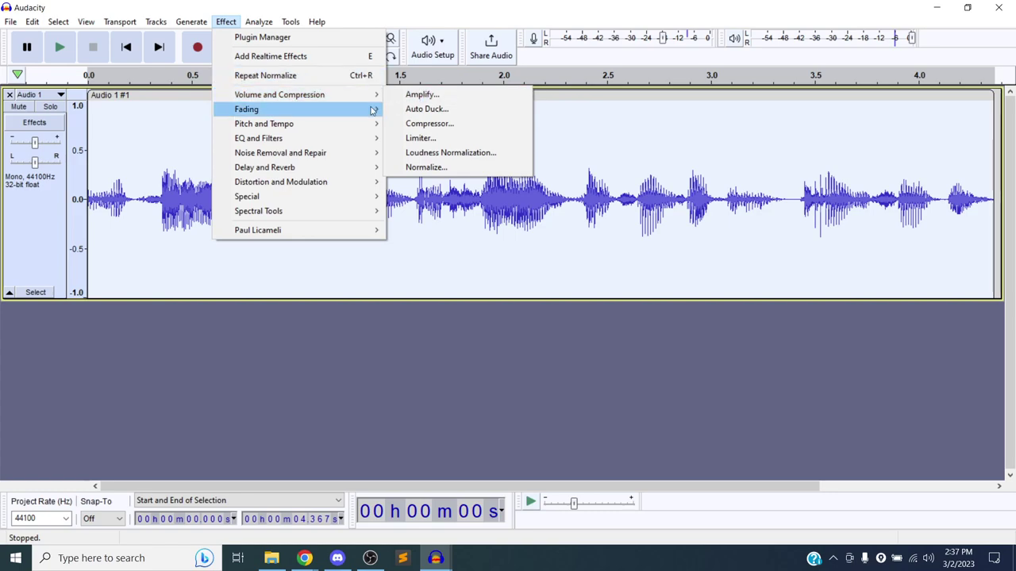
mouse_move(374, 99)
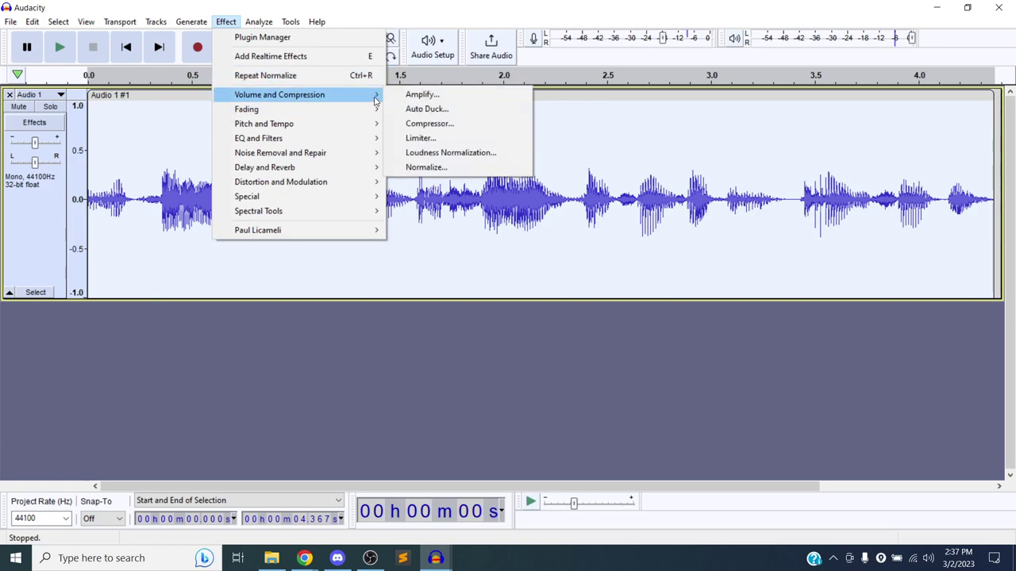
click(419, 167)
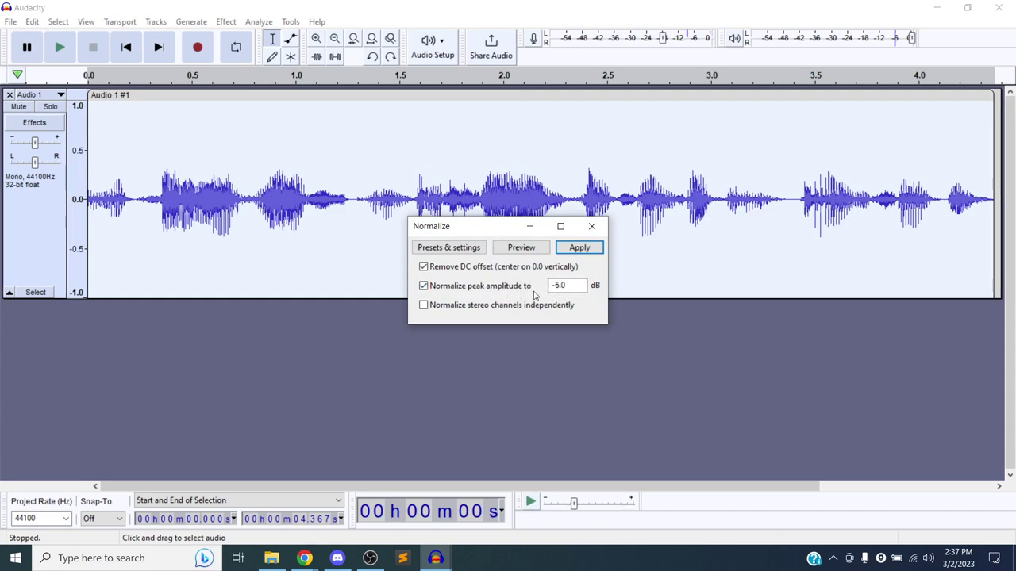
click(588, 249)
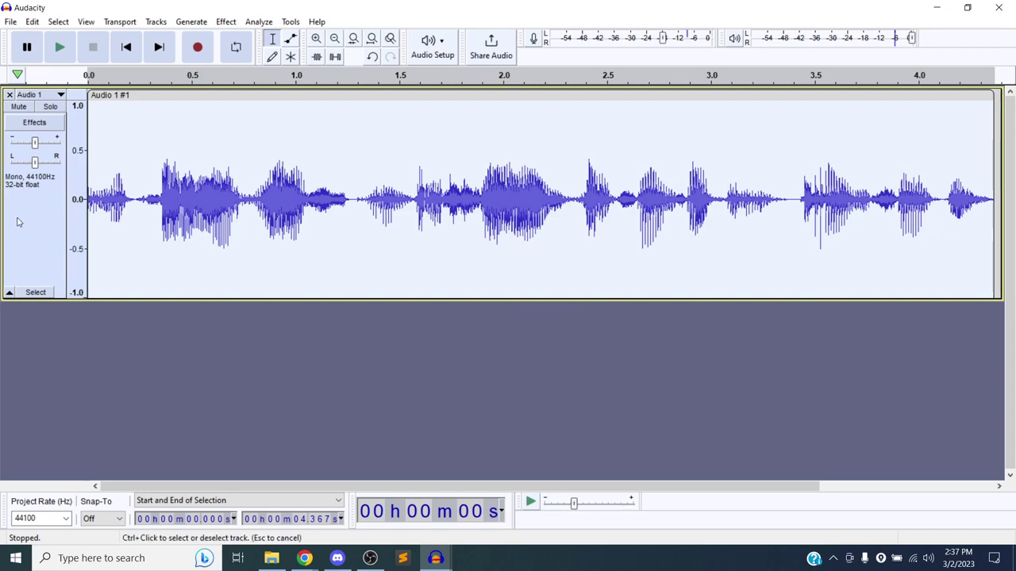
Step: Set the Audio 1 track's rate to 8000 Hz, play the slowed recording briefly and return to its start
click(47, 96)
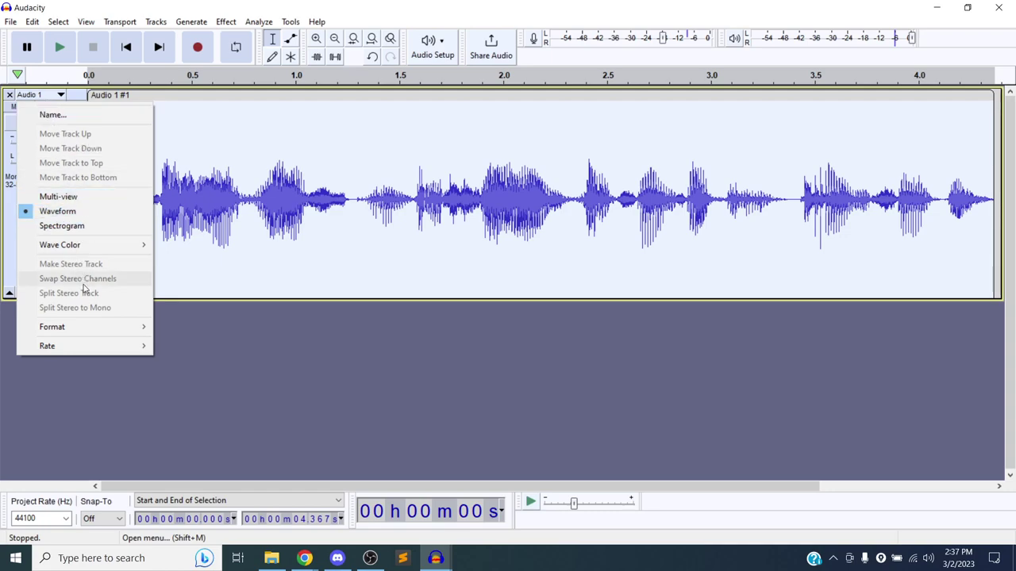
mouse_move(91, 332)
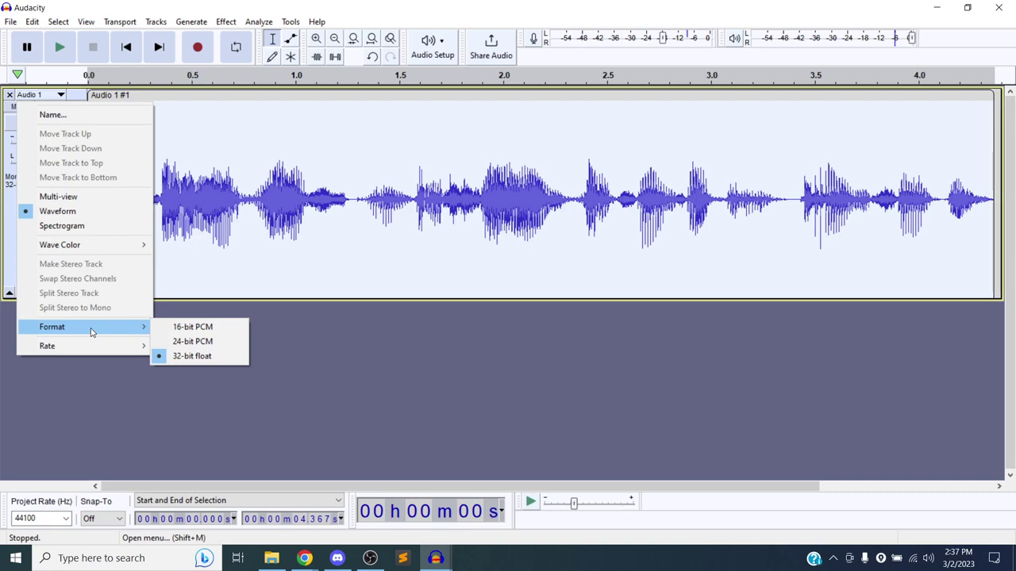
mouse_move(92, 352)
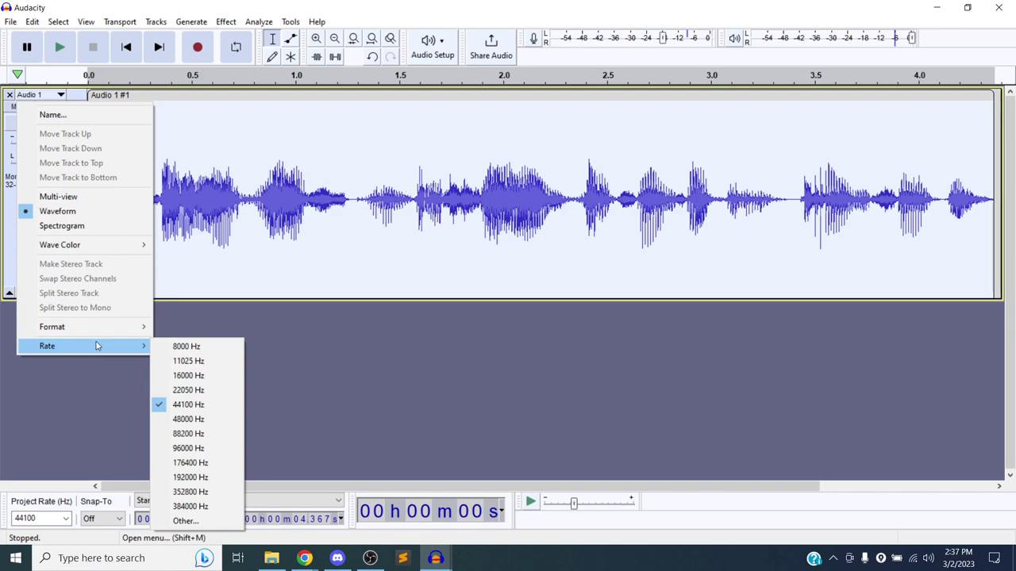
click(184, 346)
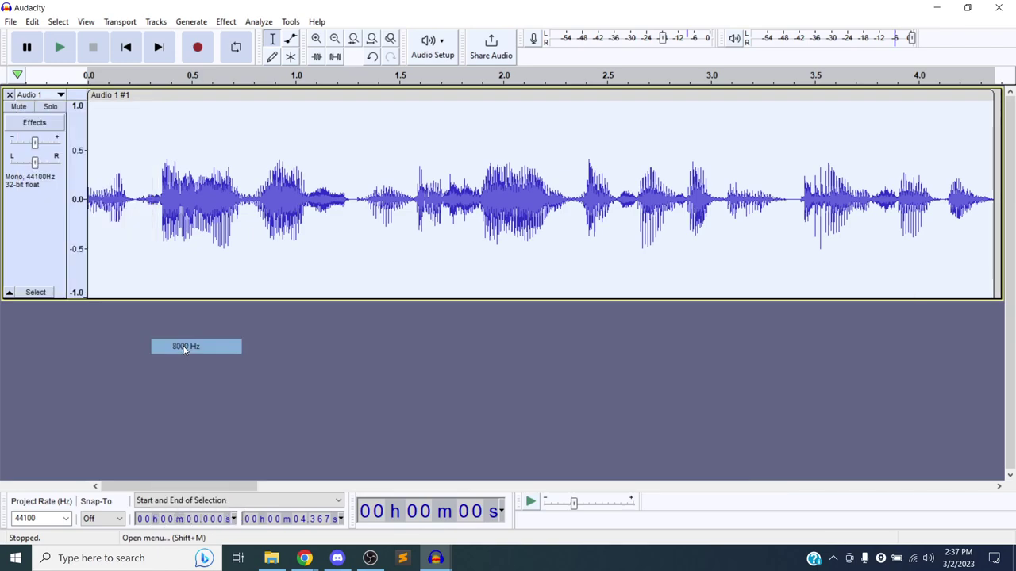
click(55, 50)
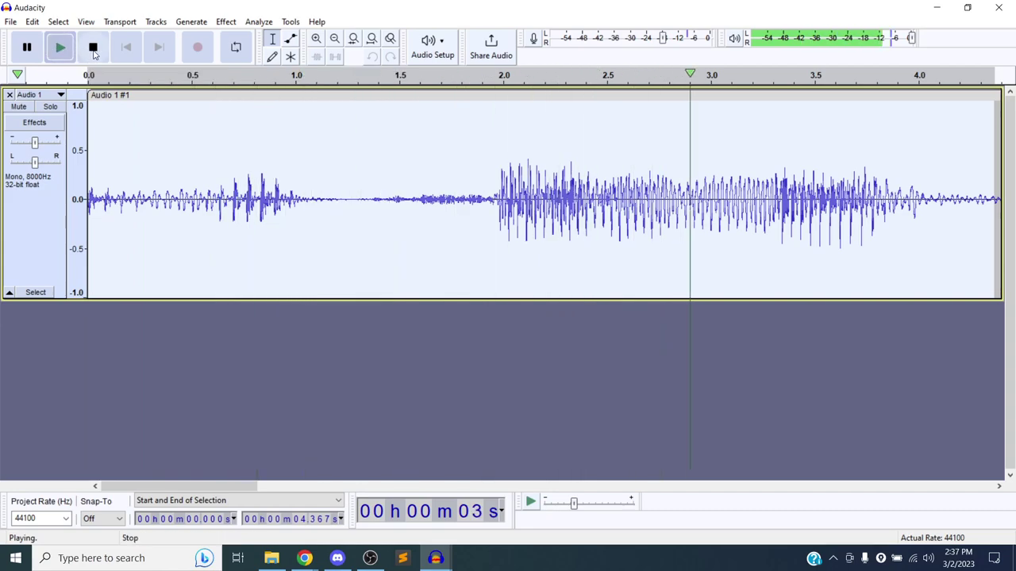
click(93, 50)
click(126, 49)
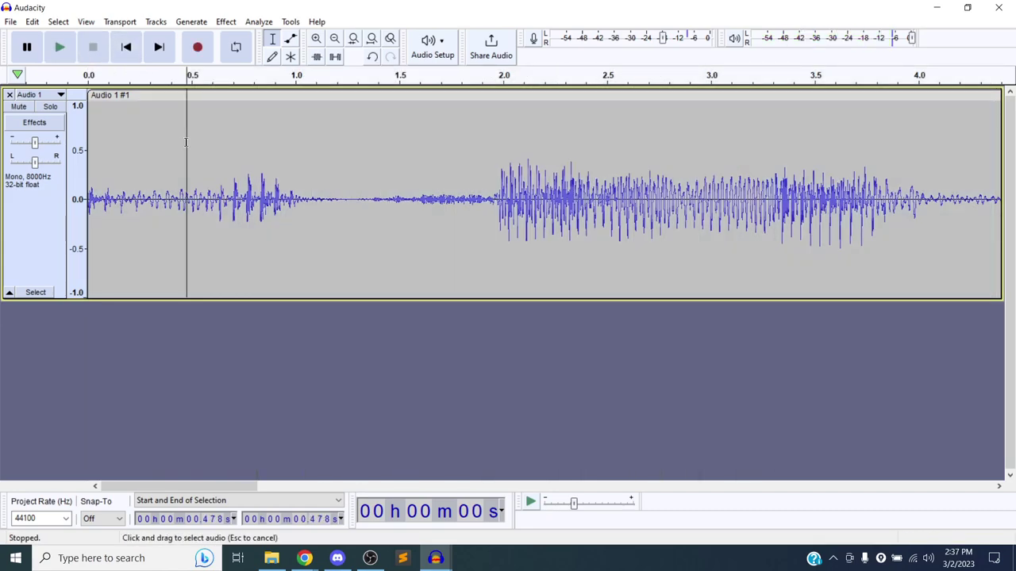
Step: Raise the whole clip's pitch by 400.037 percent with the Change Pitch effect and listen to the start of the result
double_click(187, 140)
click(224, 22)
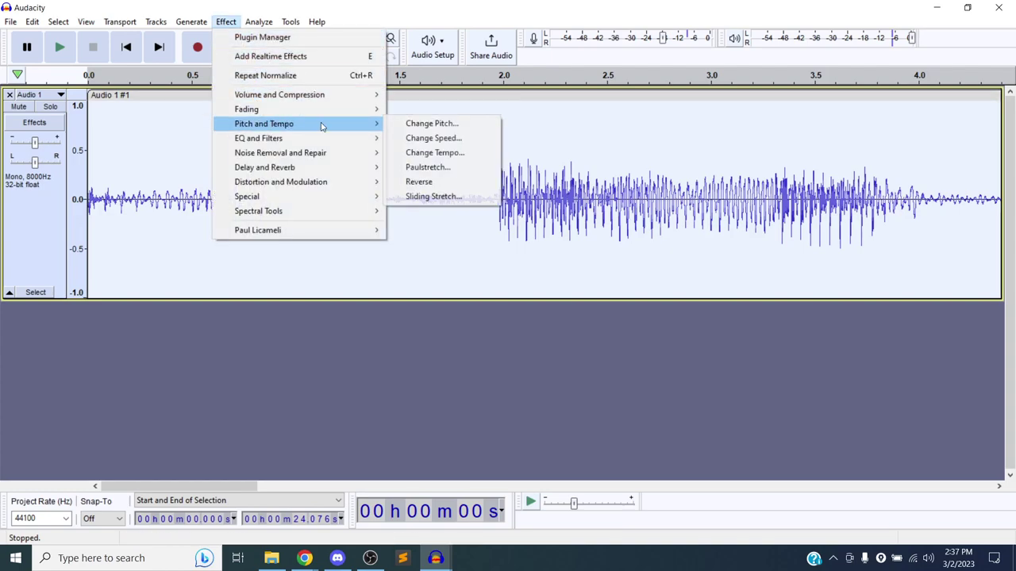
click(230, 22)
click(230, 22)
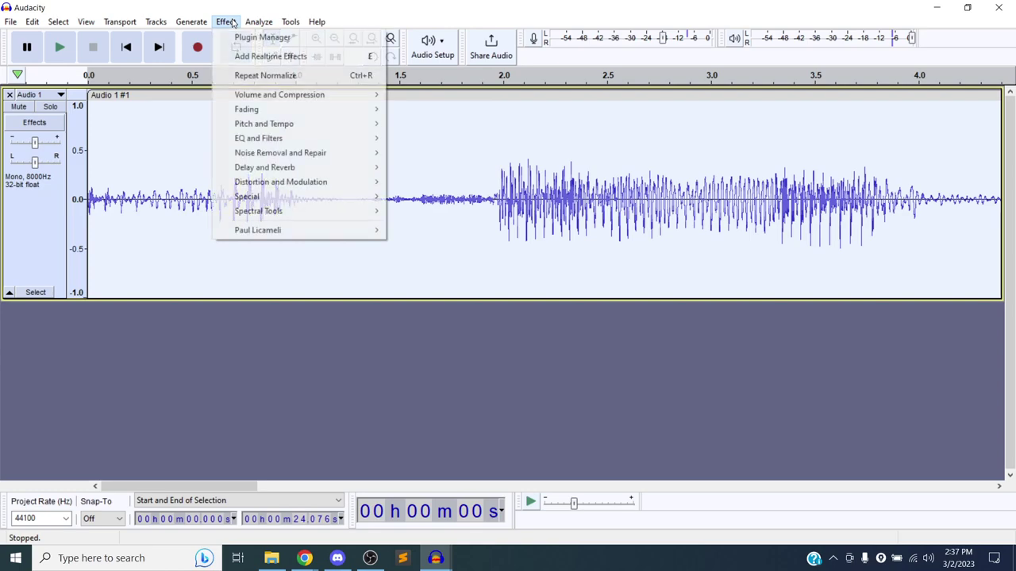
mouse_move(254, 127)
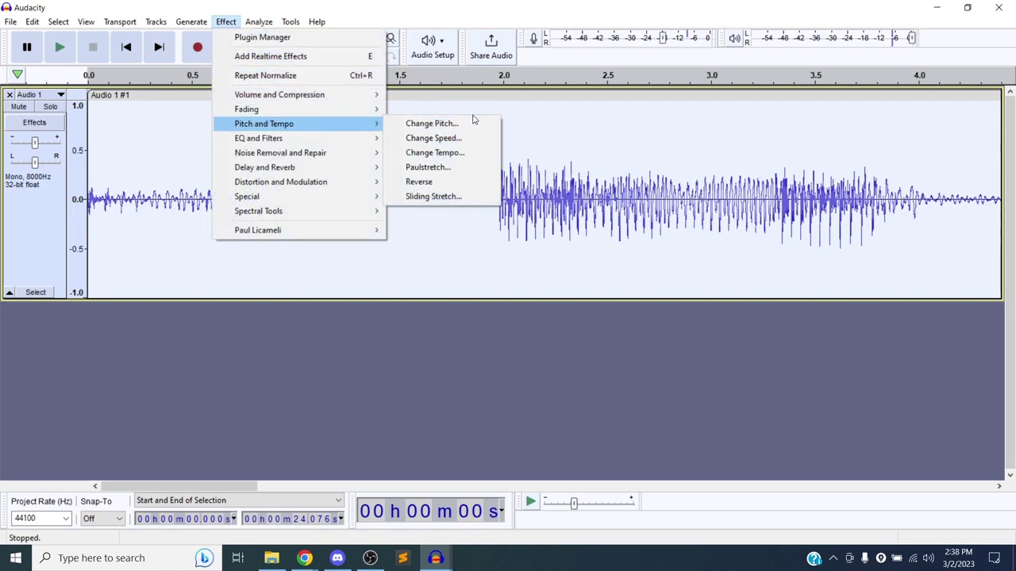
click(446, 131)
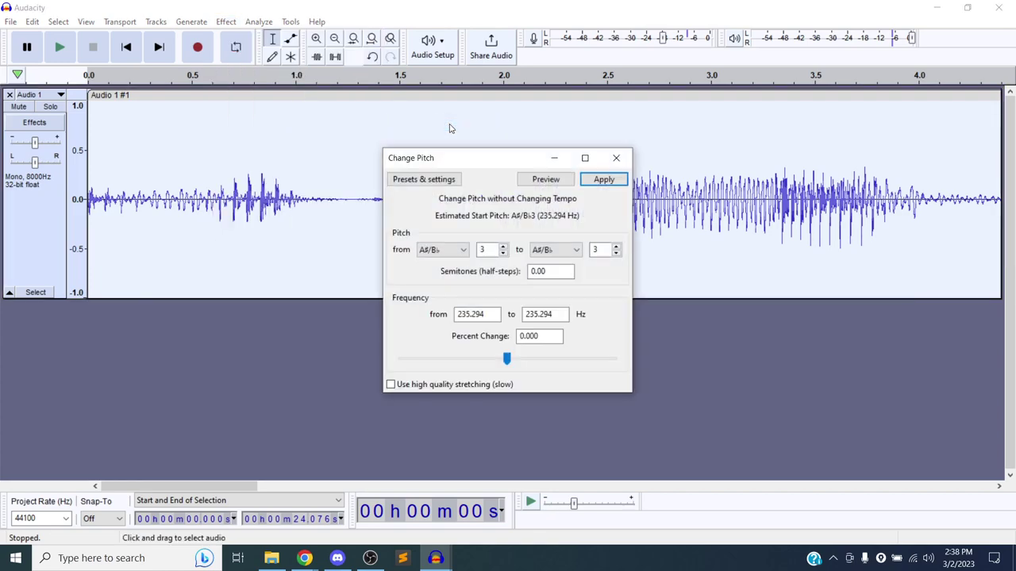
click(460, 255)
click(472, 223)
drag(505, 361, 634, 350)
click(553, 336)
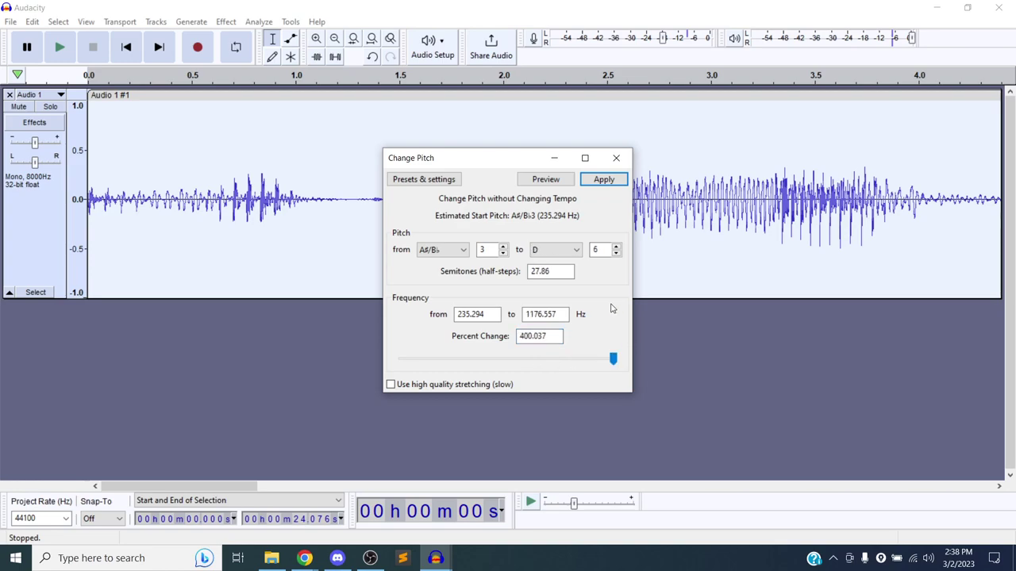
click(602, 181)
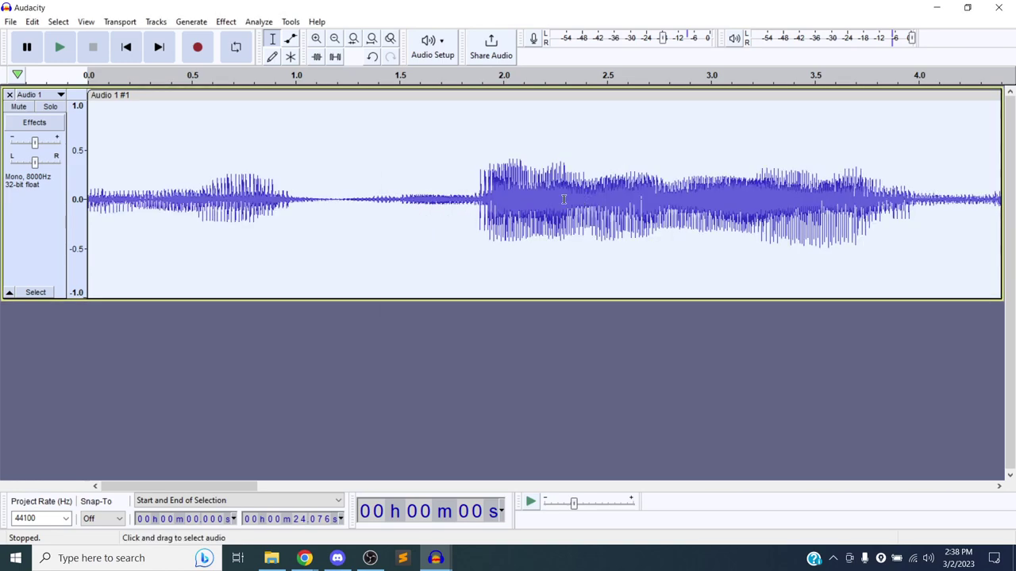
click(61, 50)
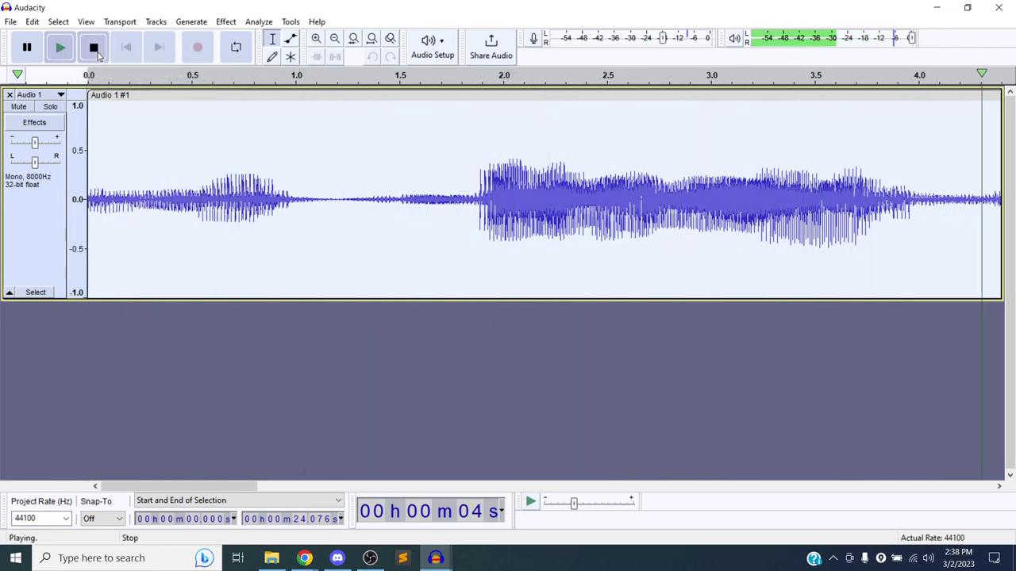
click(94, 49)
Step: Lower the whole clip's pitch with the Change Pitch effect and play the result
click(226, 22)
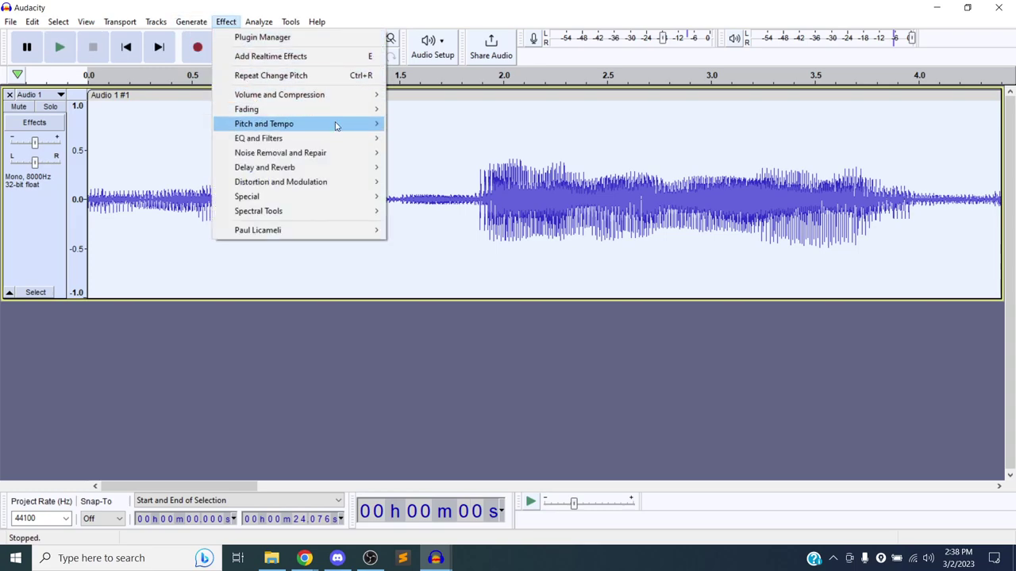
mouse_move(336, 126)
click(441, 127)
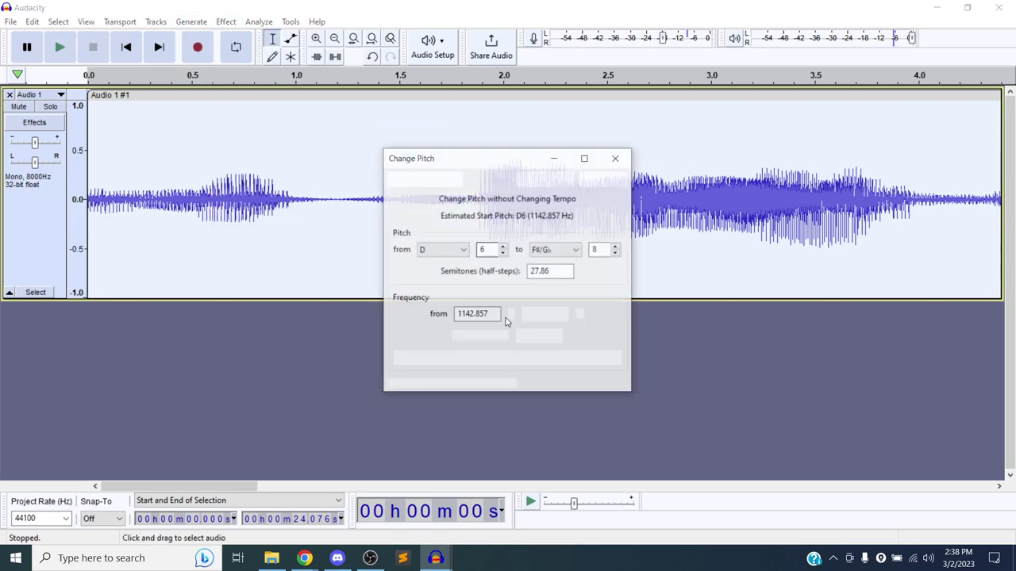
drag(603, 361, 568, 362)
click(601, 181)
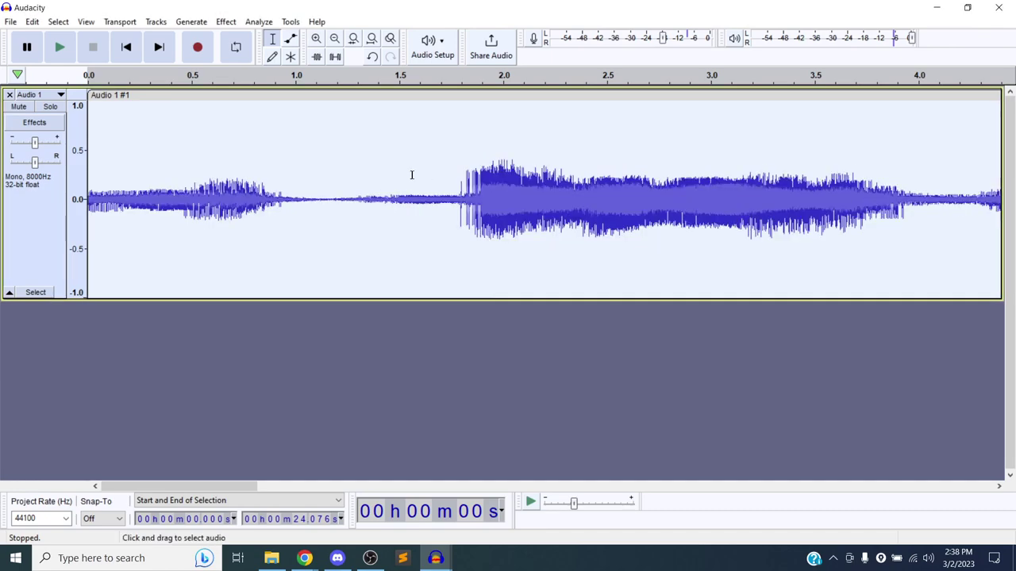
click(63, 50)
Step: Check the class call in Discord, and return to the Audacity window with the voice recording
click(340, 559)
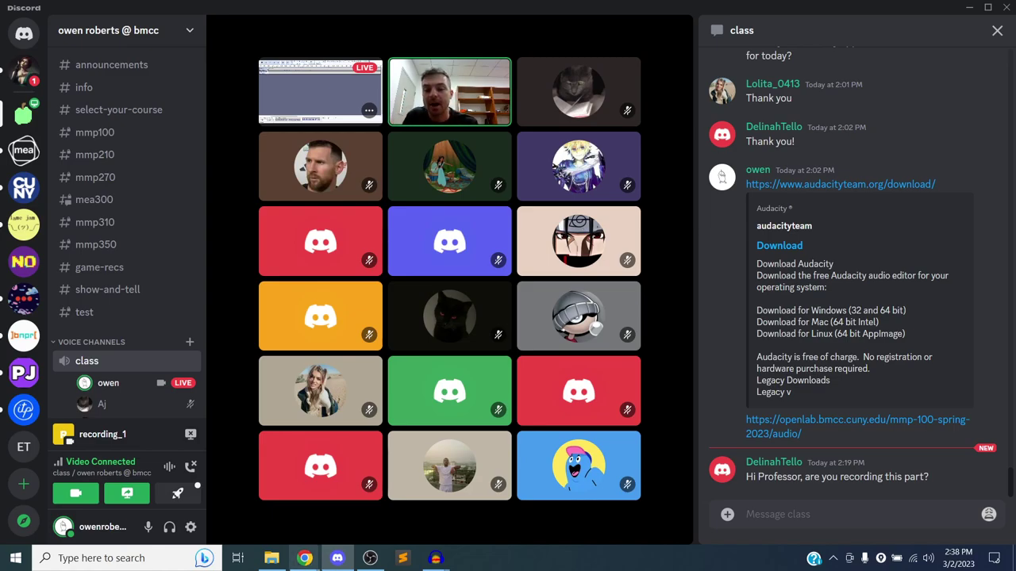
mouse_move(314, 531)
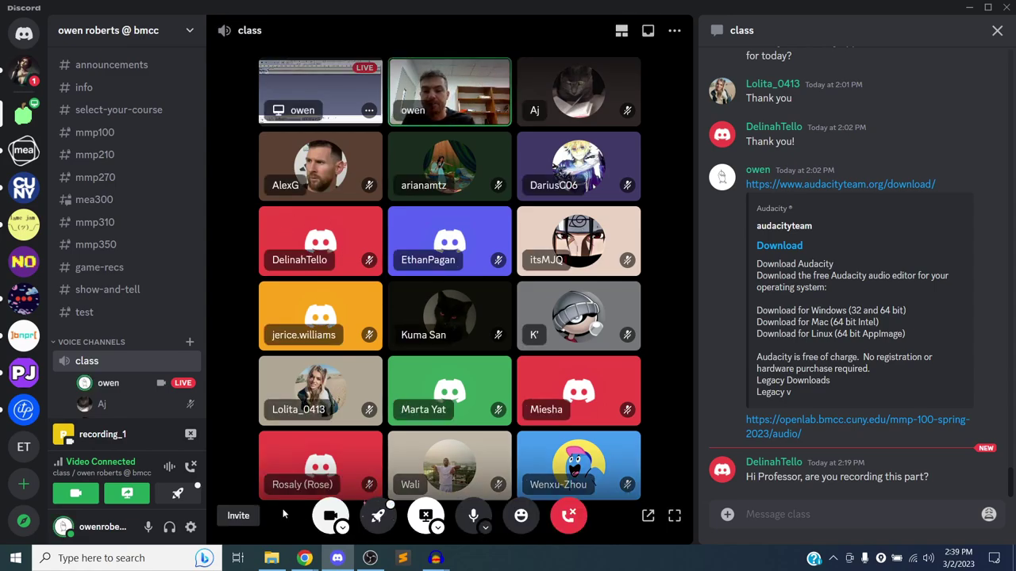
click(432, 553)
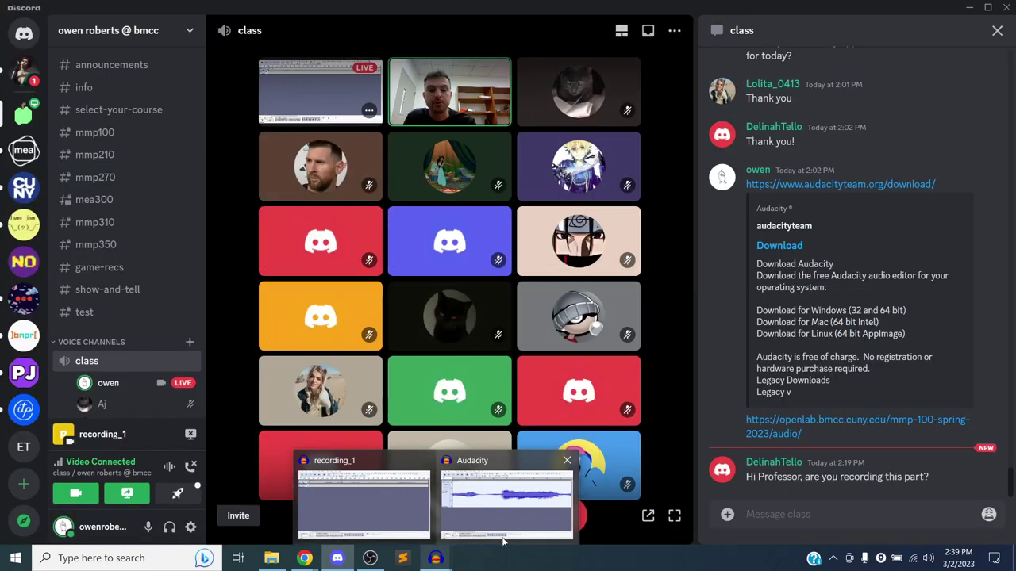
click(478, 496)
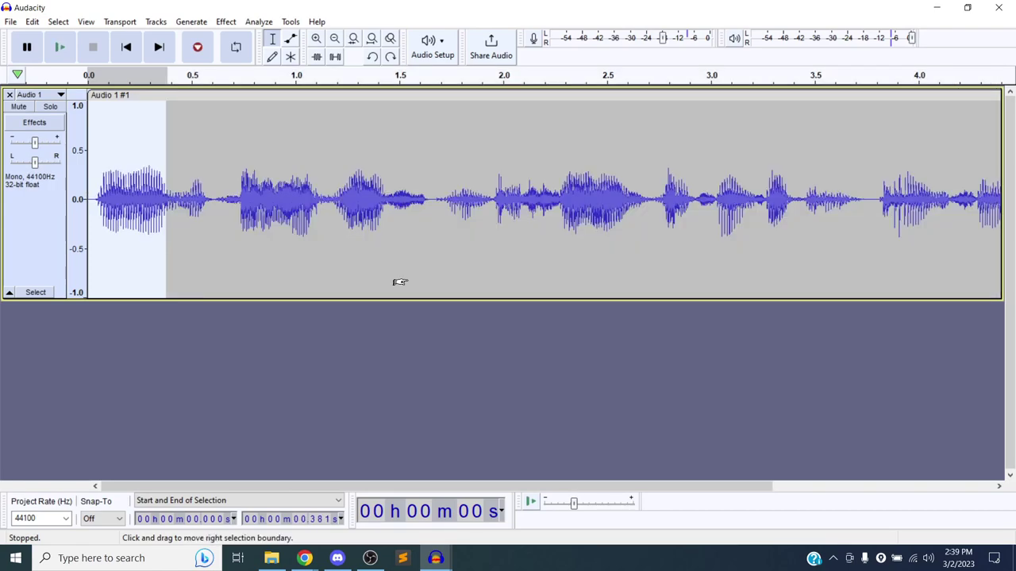
Step: Play the opening of the Audio 1 recording from its start and stop playback
key(ctrl+a)
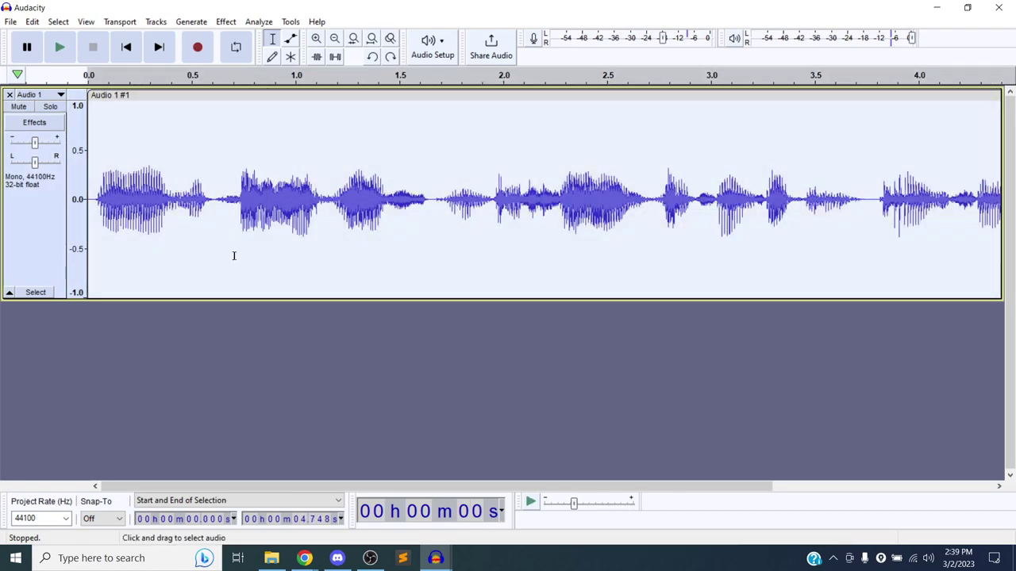
click(126, 47)
click(60, 50)
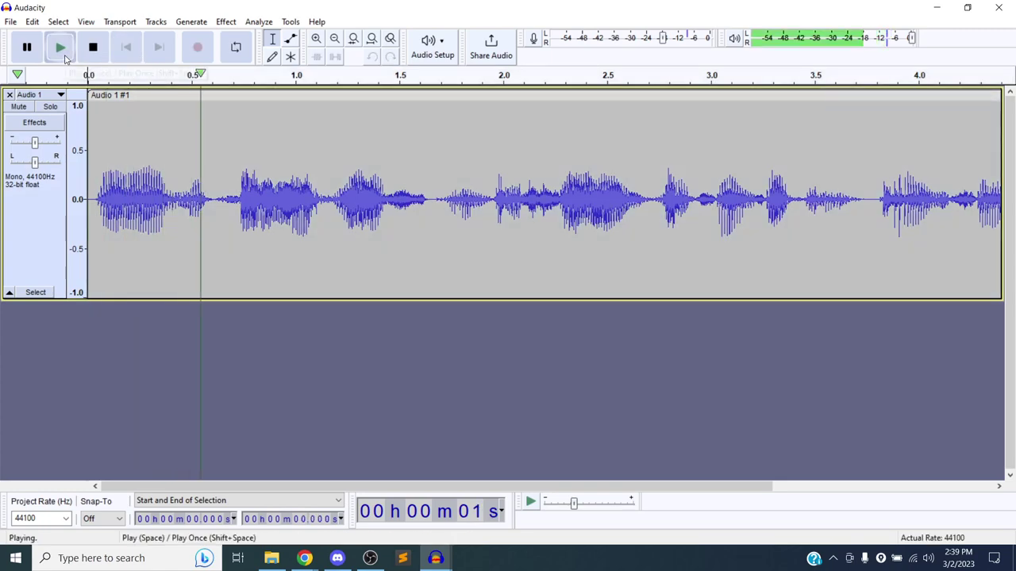
click(93, 47)
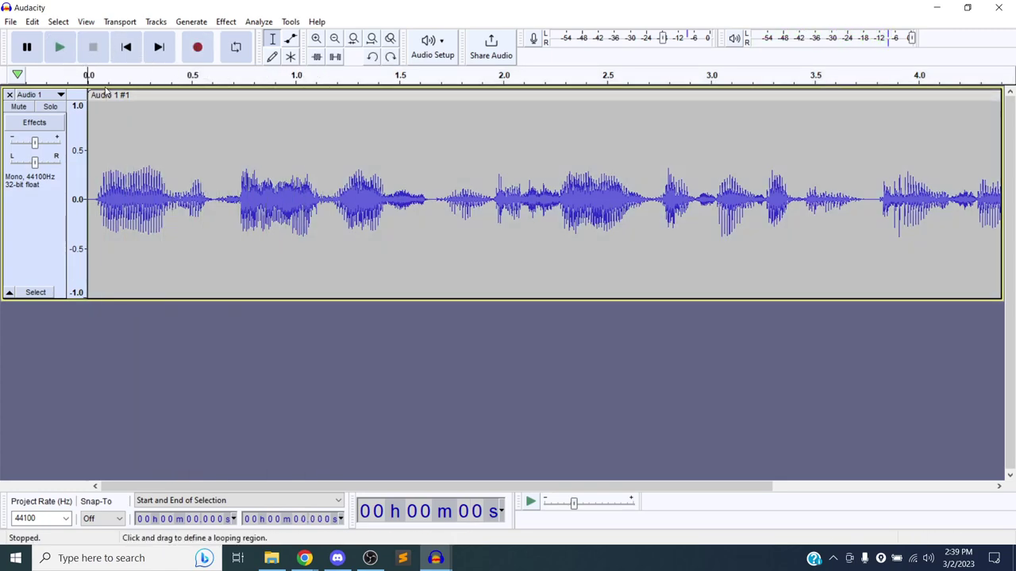
Step: Show the sample format options available for the Audio 1 track without changing the format
click(59, 94)
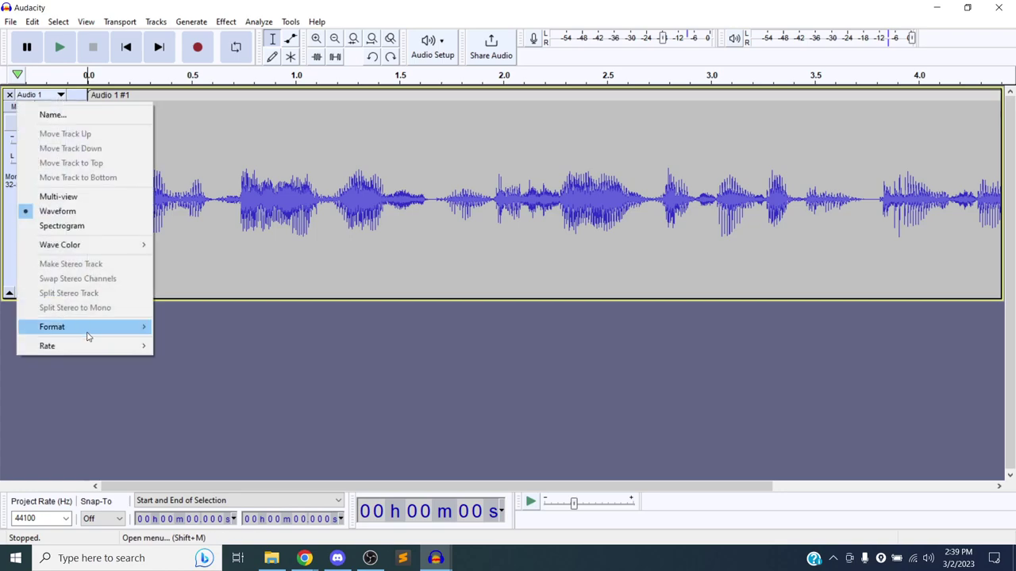
mouse_move(97, 335)
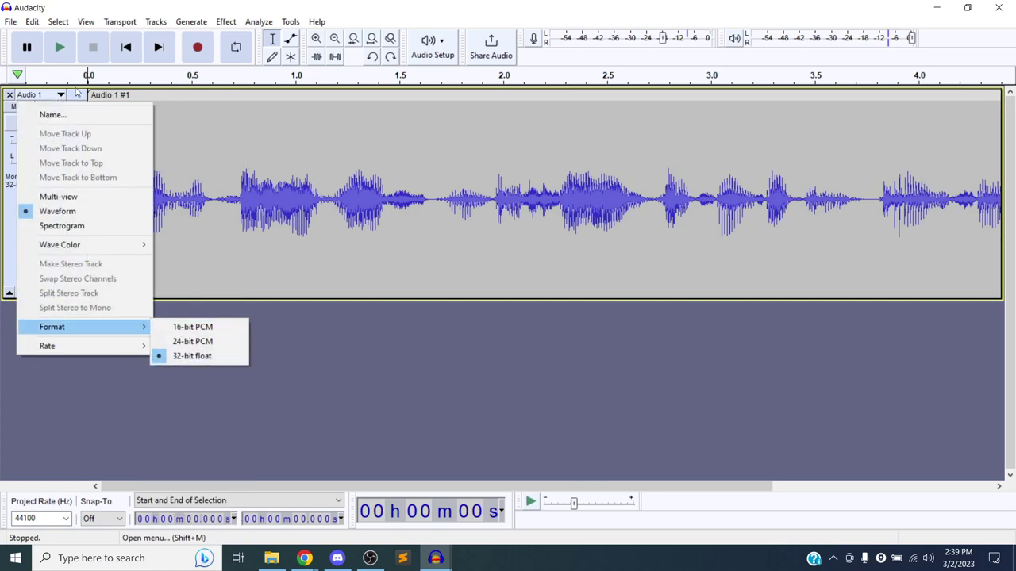
click(50, 94)
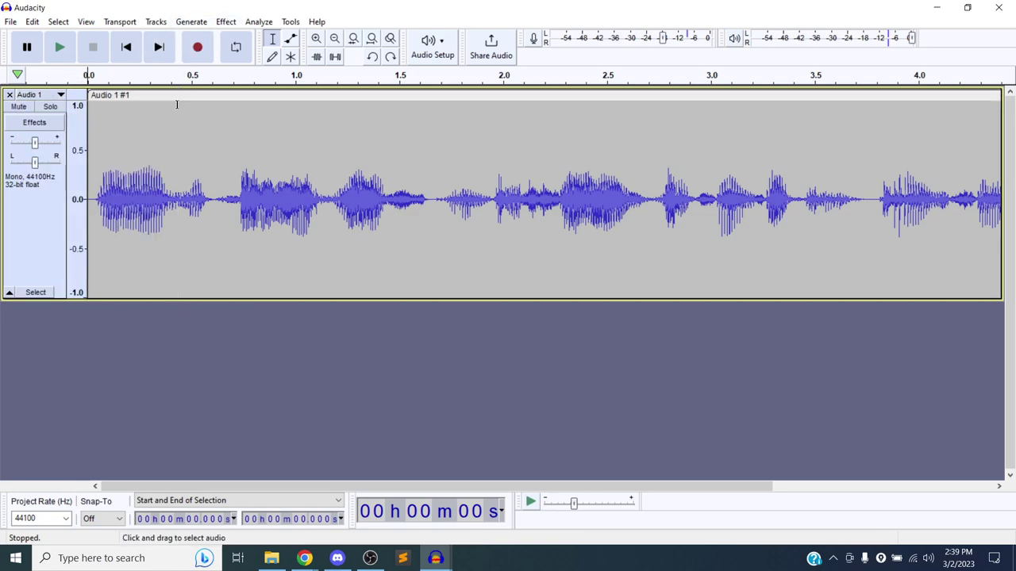
Step: Open the Distortion effect for the whole clip, look over its distortion types and close it without applying
double_click(177, 103)
click(226, 22)
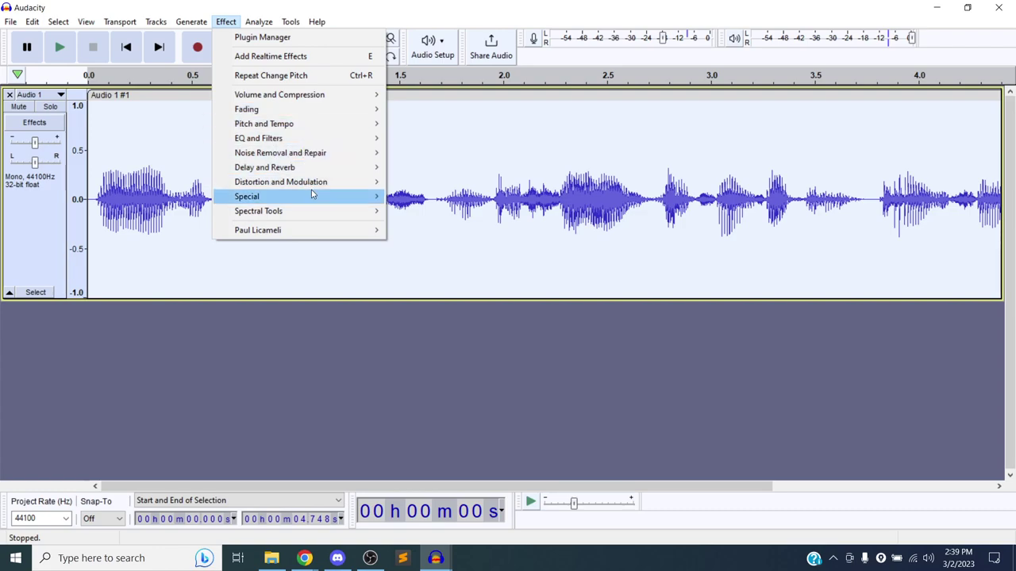
mouse_move(314, 191)
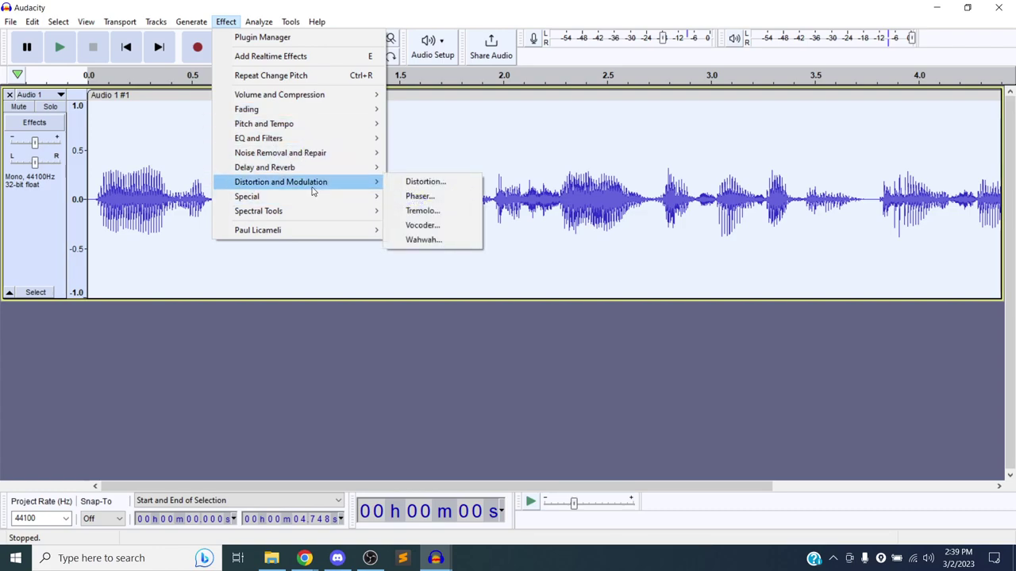
click(403, 182)
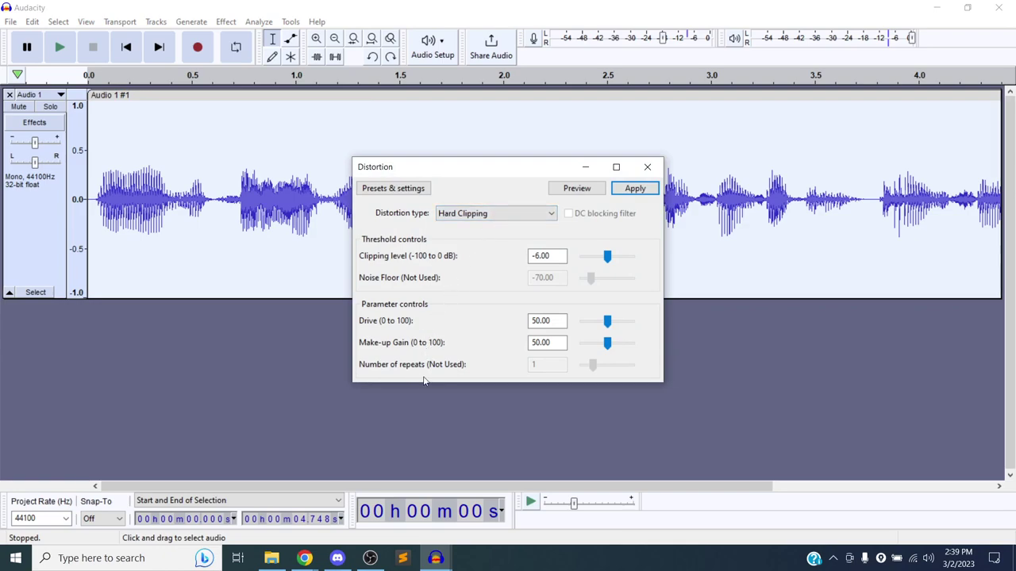
click(490, 215)
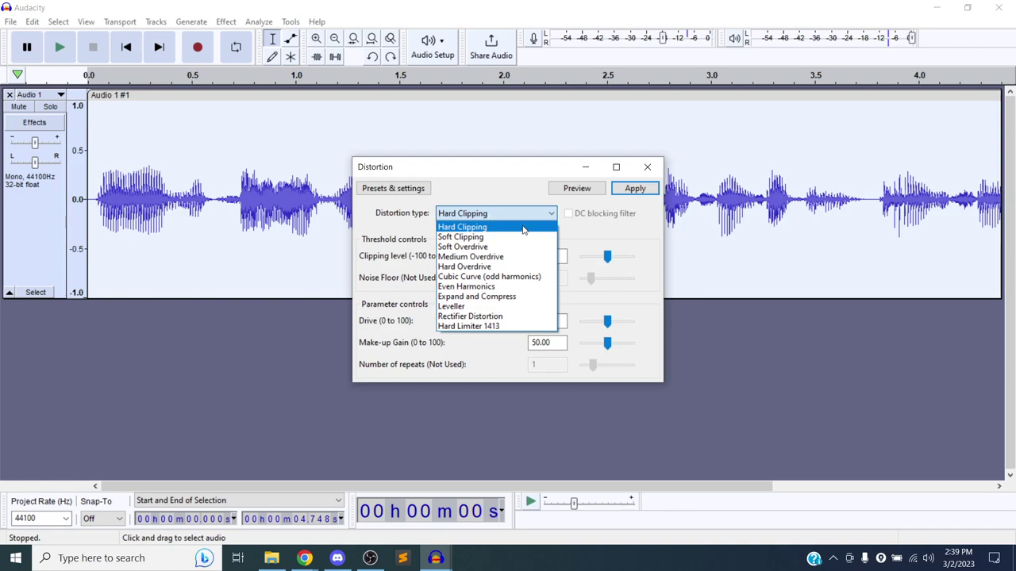
click(472, 183)
click(648, 167)
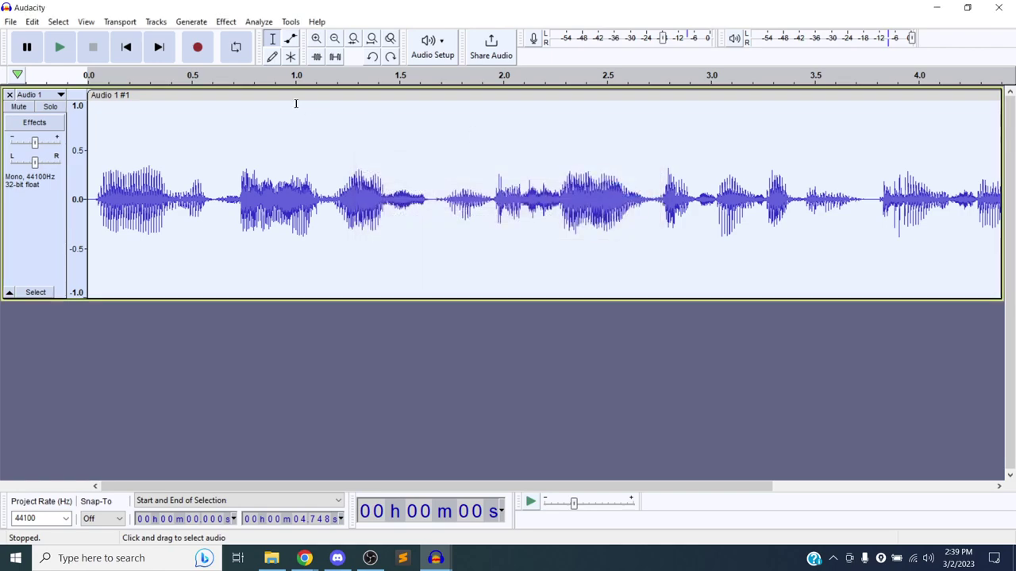
Step: Look through the available effect categories, including distortion and modulation, fading, and volume and compression
click(192, 22)
mouse_move(215, 22)
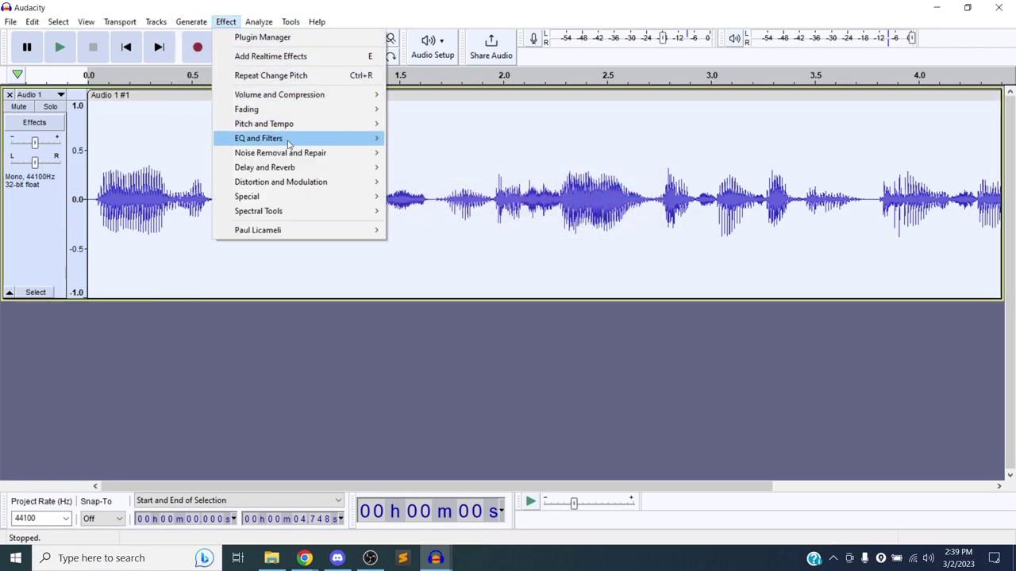
mouse_move(313, 154)
mouse_move(325, 187)
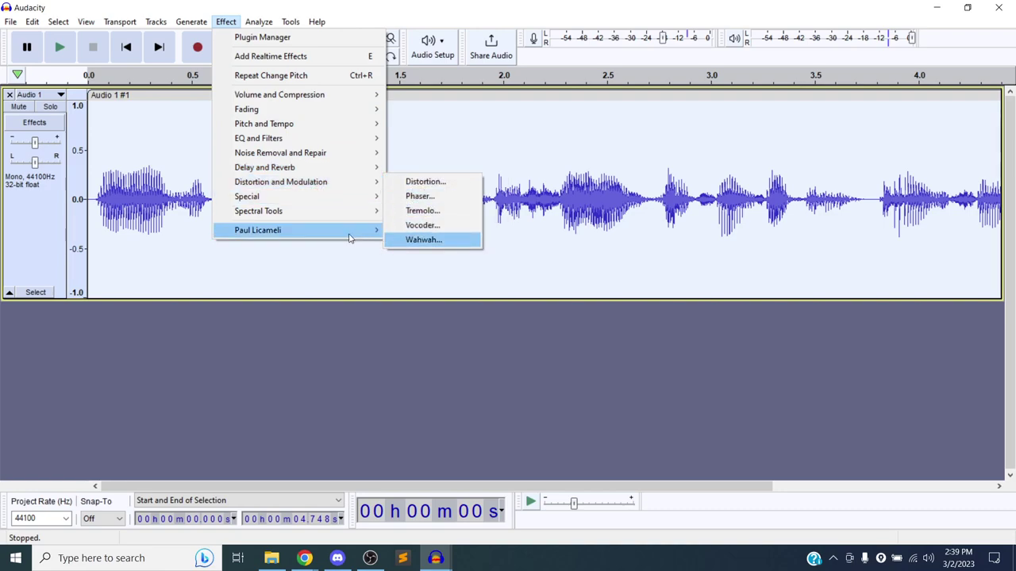
mouse_move(311, 218)
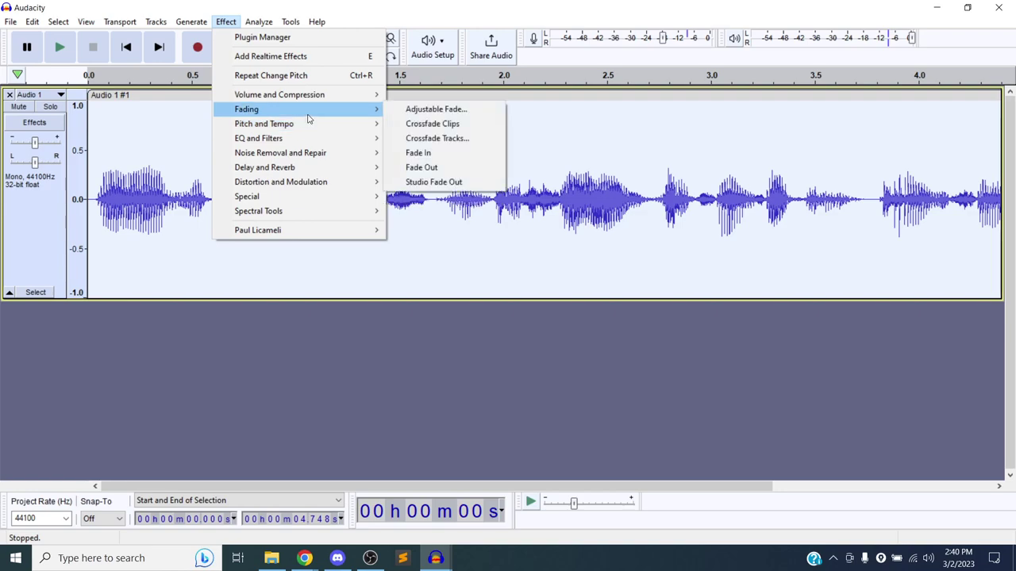
mouse_move(314, 94)
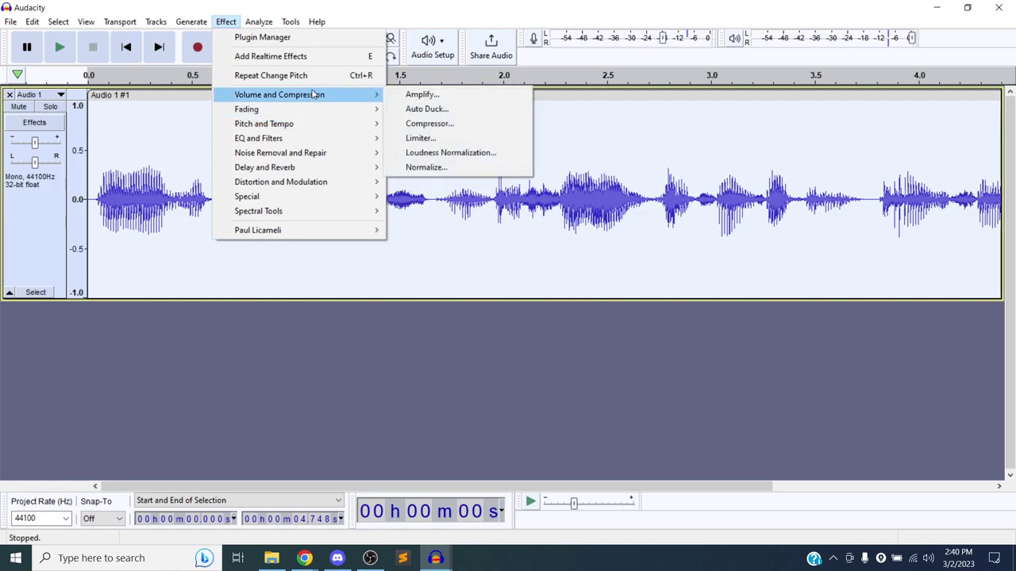
click(225, 21)
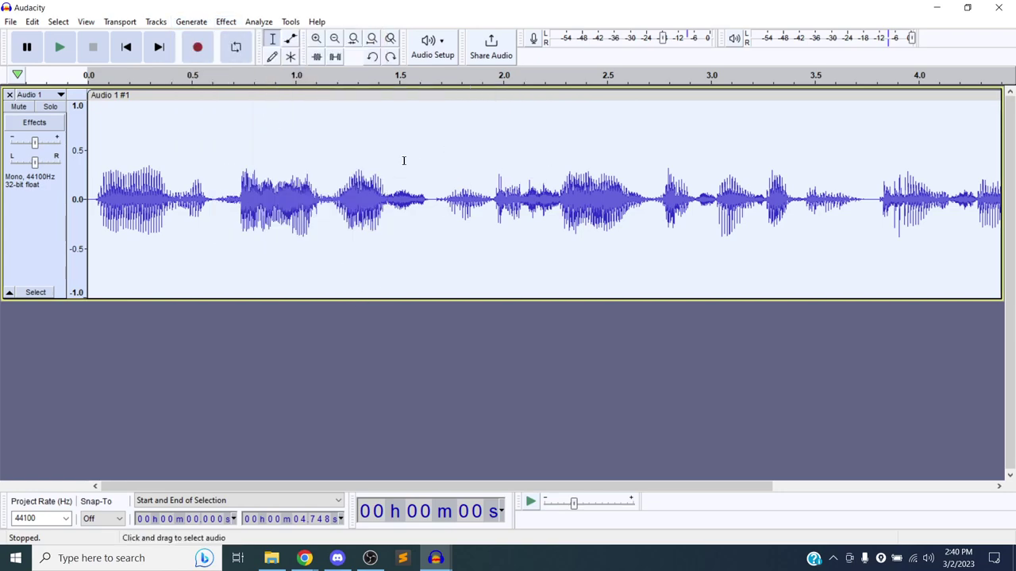
Step: Switch to Discord and replace the window shared in the class call with the Audio - Google Slides window
click(337, 558)
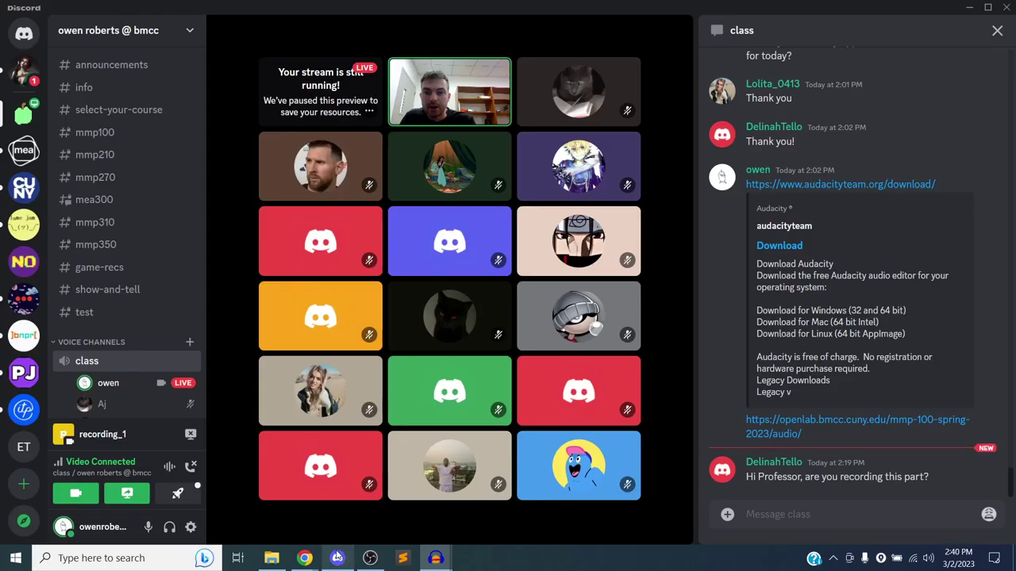
mouse_move(387, 432)
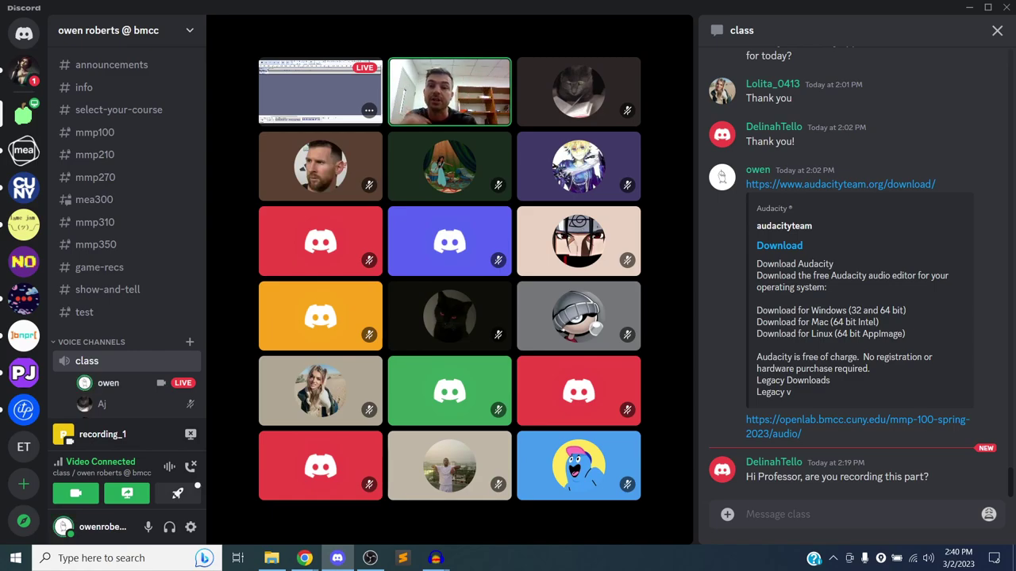
mouse_move(373, 357)
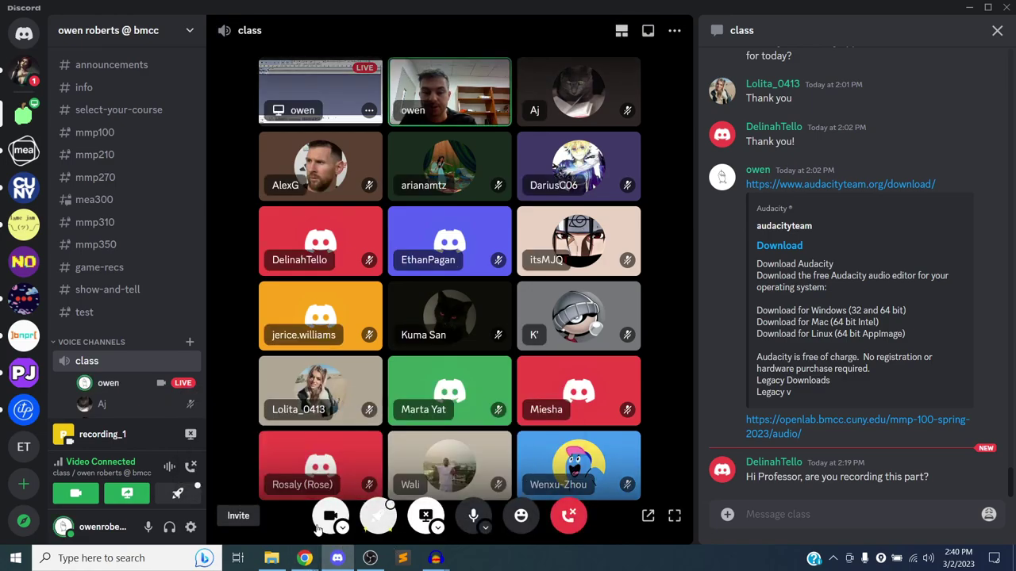
mouse_move(446, 539)
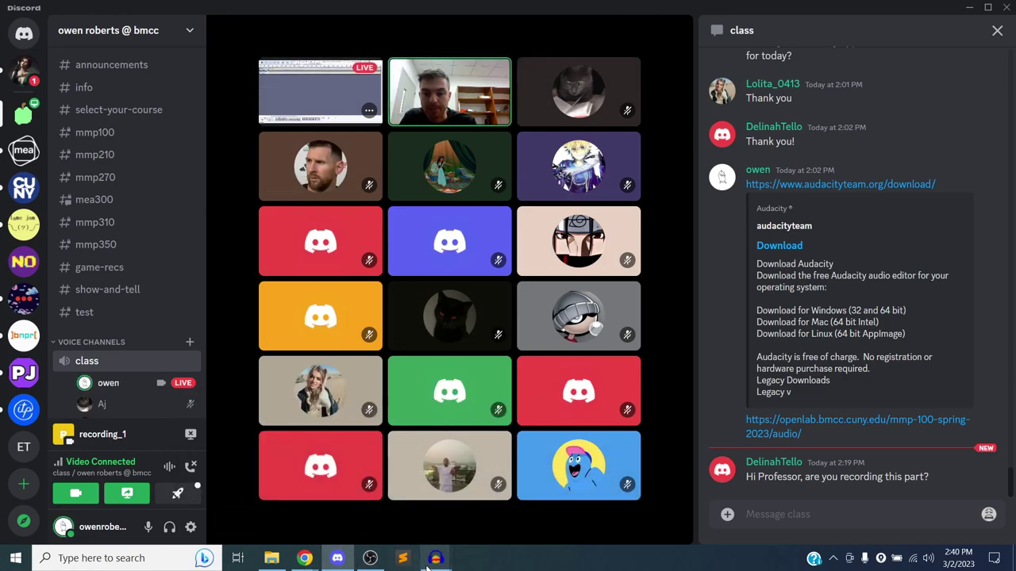
mouse_move(373, 504)
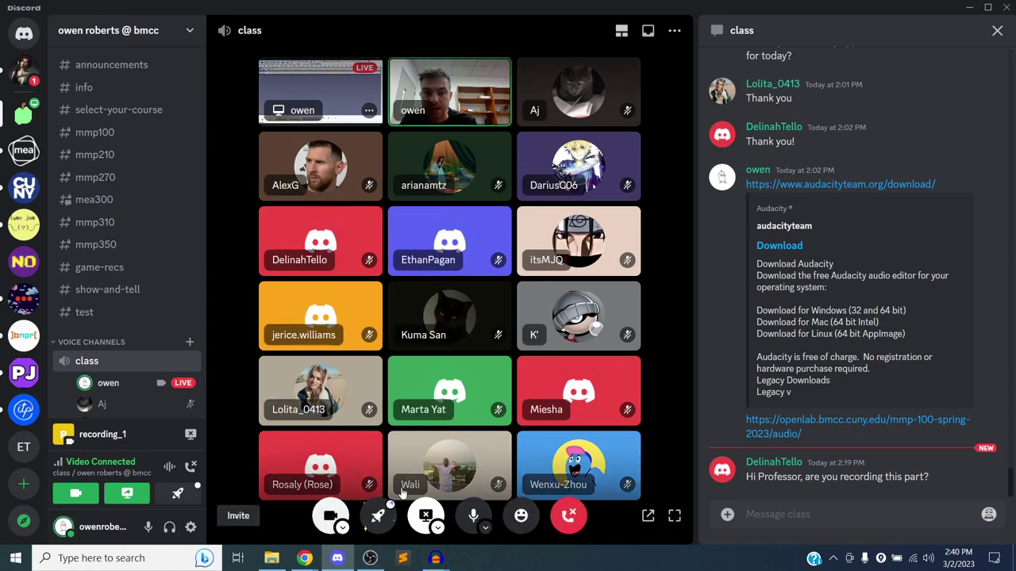
click(426, 517)
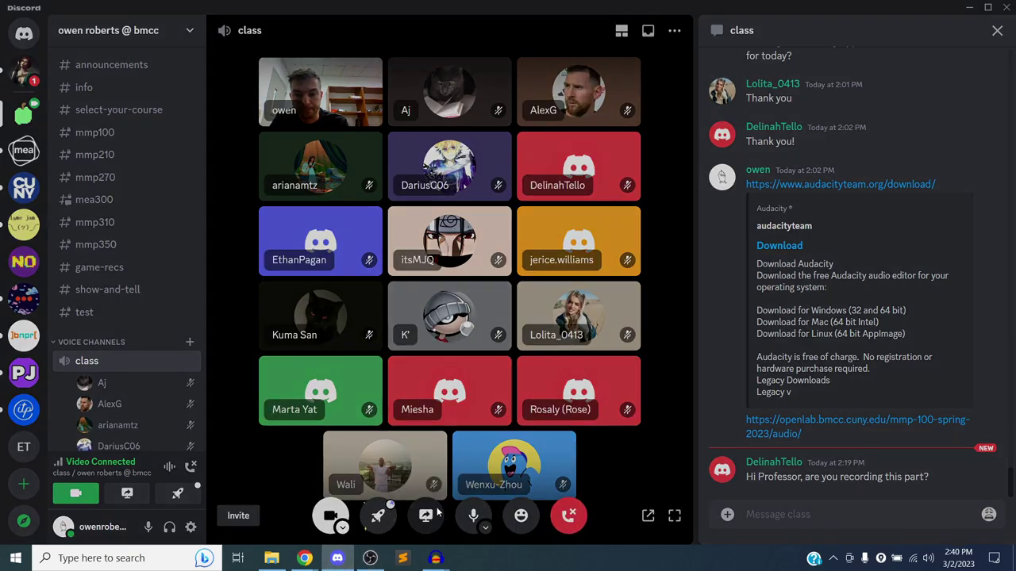
click(426, 516)
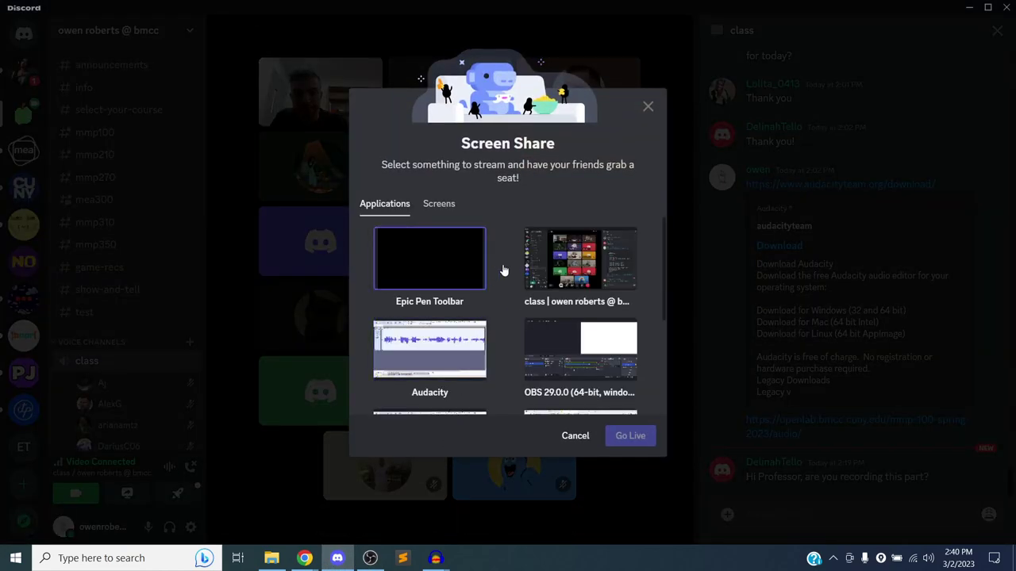
scroll(517, 307, down, 1)
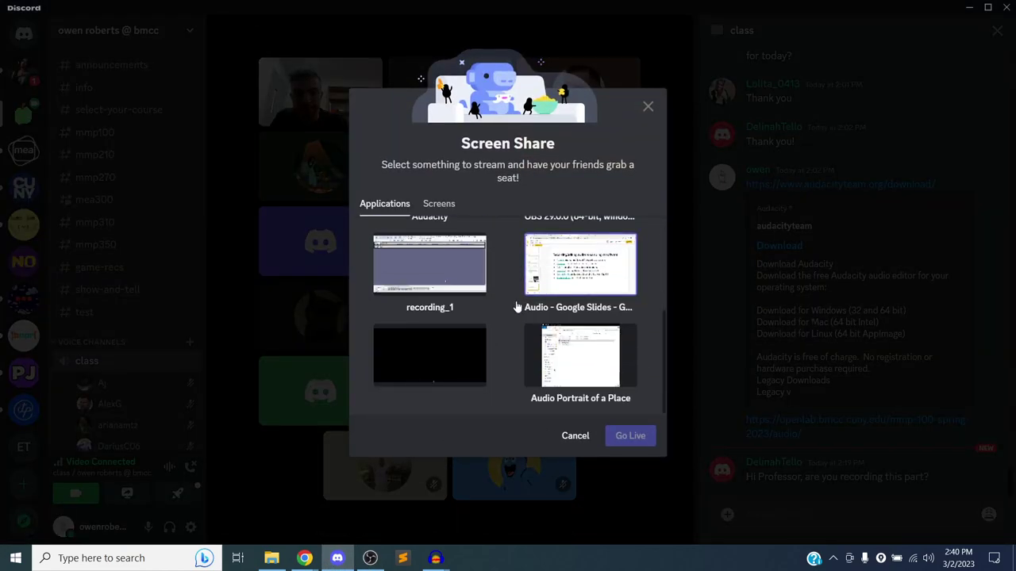
click(563, 276)
click(619, 437)
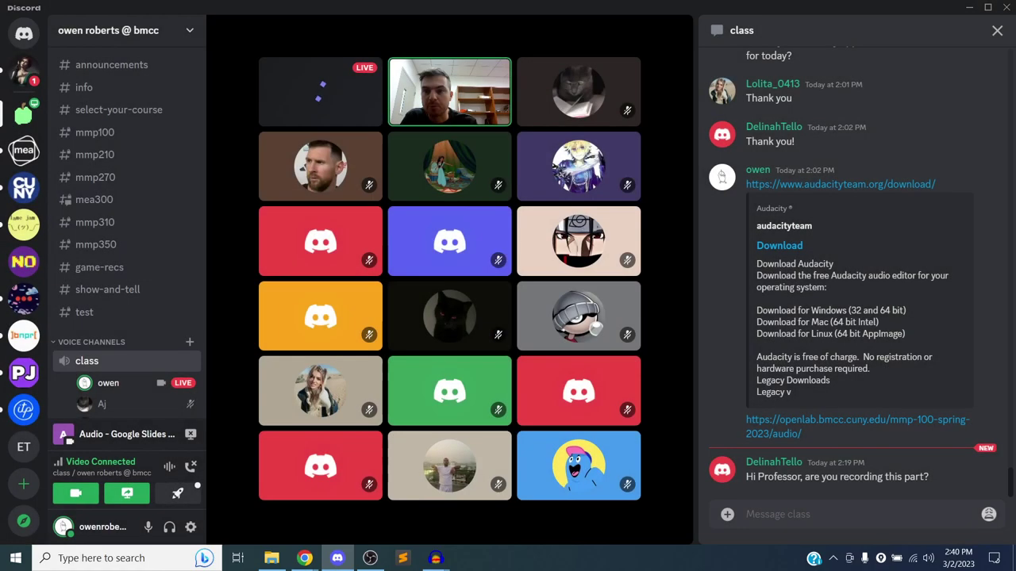
Step: Switch to the Audio presentation in Google Slides and start its slideshow from the audio software slide
mouse_move(397, 107)
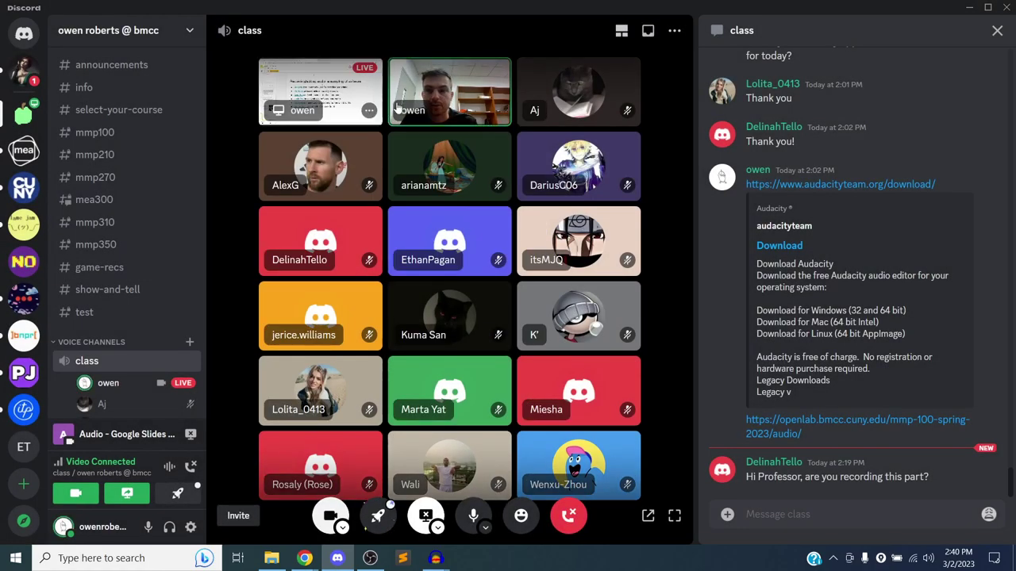
mouse_move(303, 558)
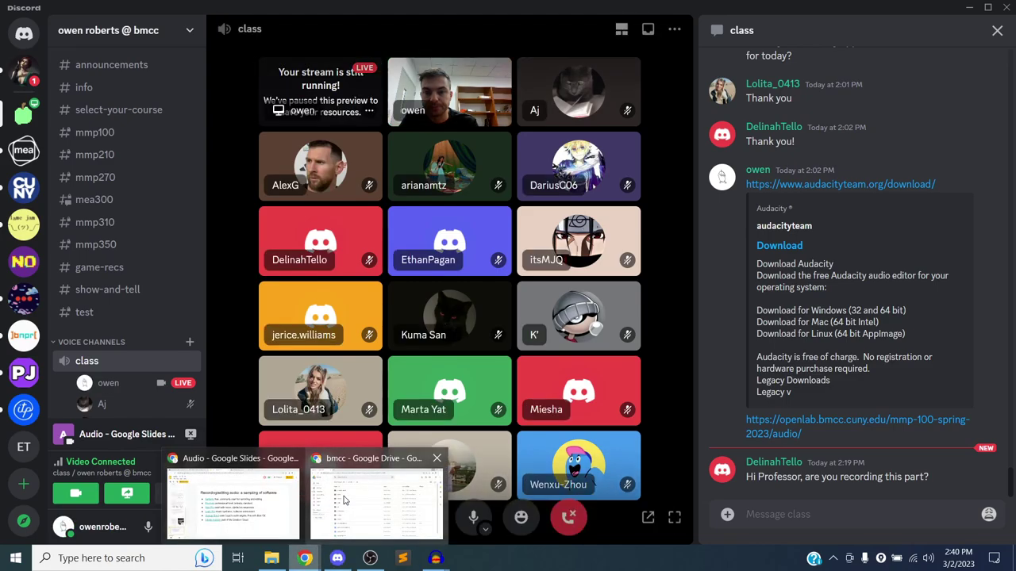
mouse_move(292, 514)
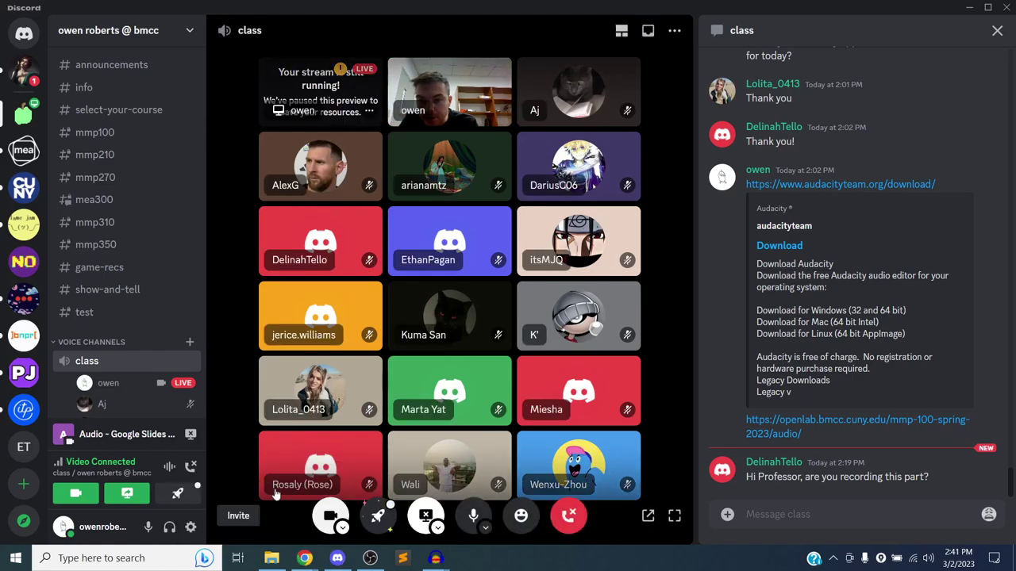
click(274, 527)
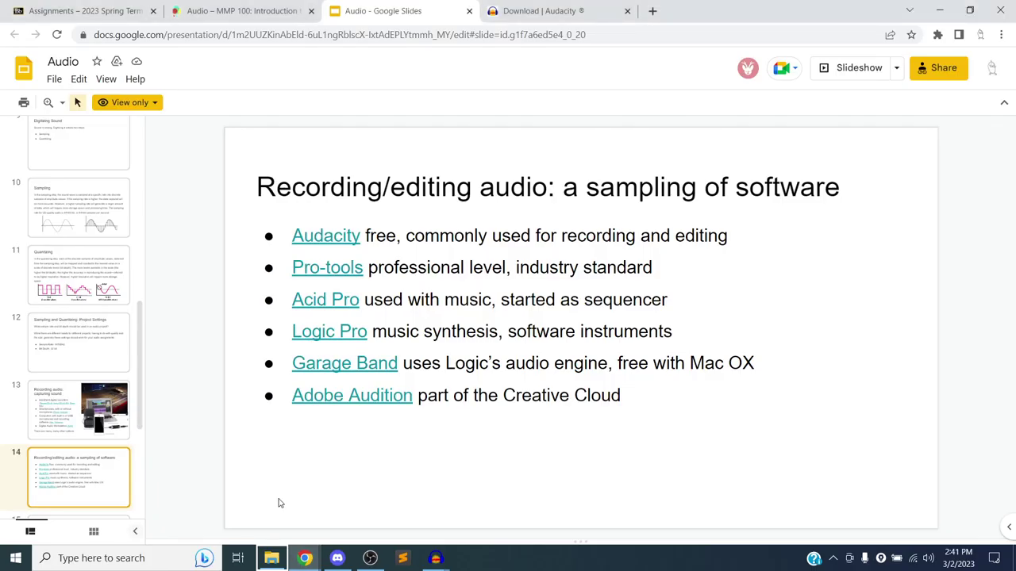
click(599, 121)
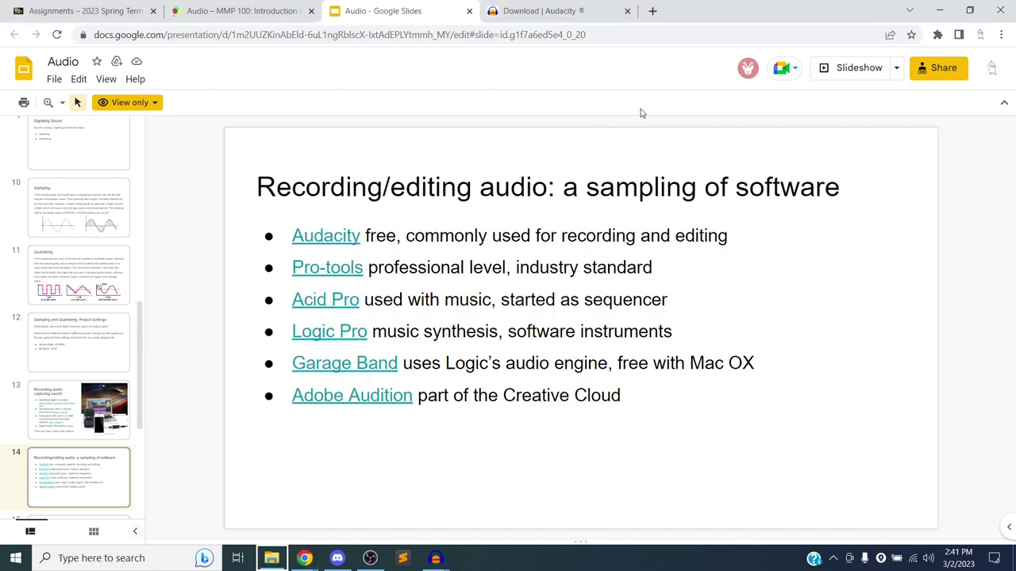
click(851, 68)
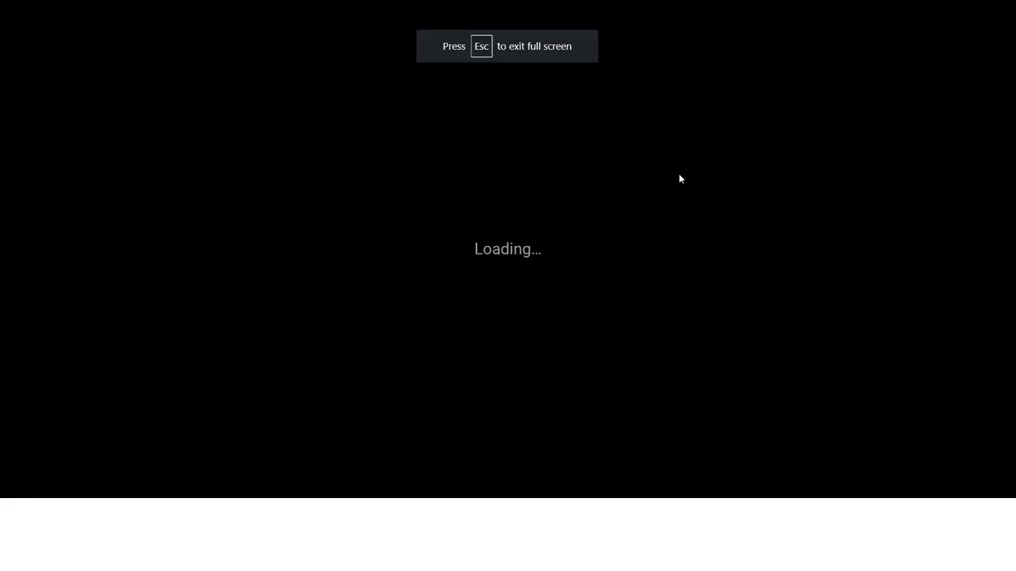